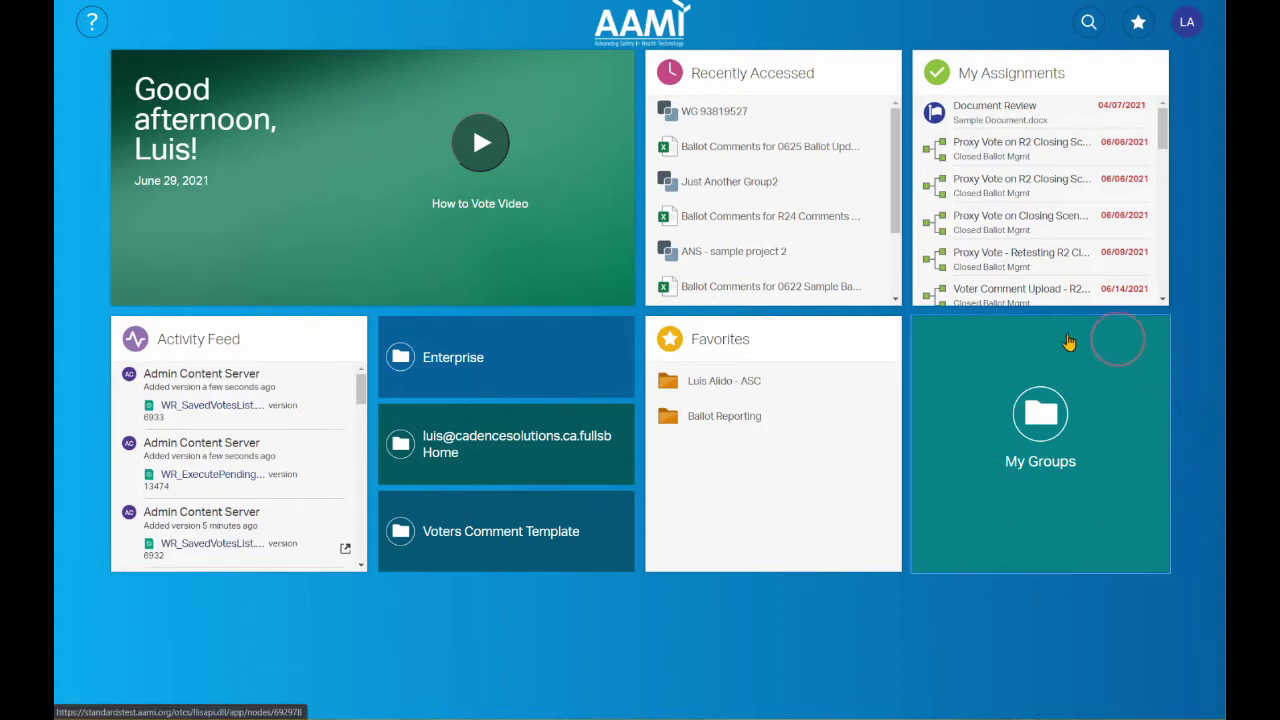
- View the folders of the 3D Printing and Additive Manufacturing Committee in My Groups, and return to the home page
{"action": "left_click", "coordinate": [955, 460]}
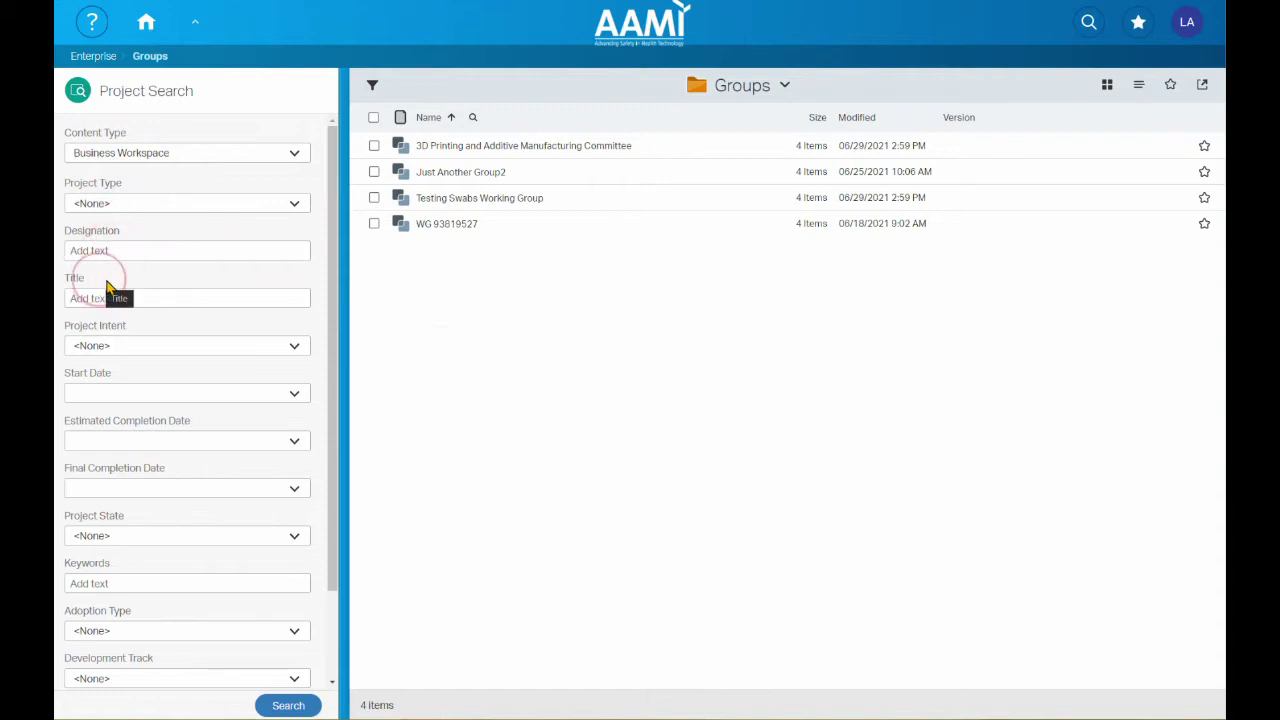
{"action": "left_click", "coordinate": [486, 154]}
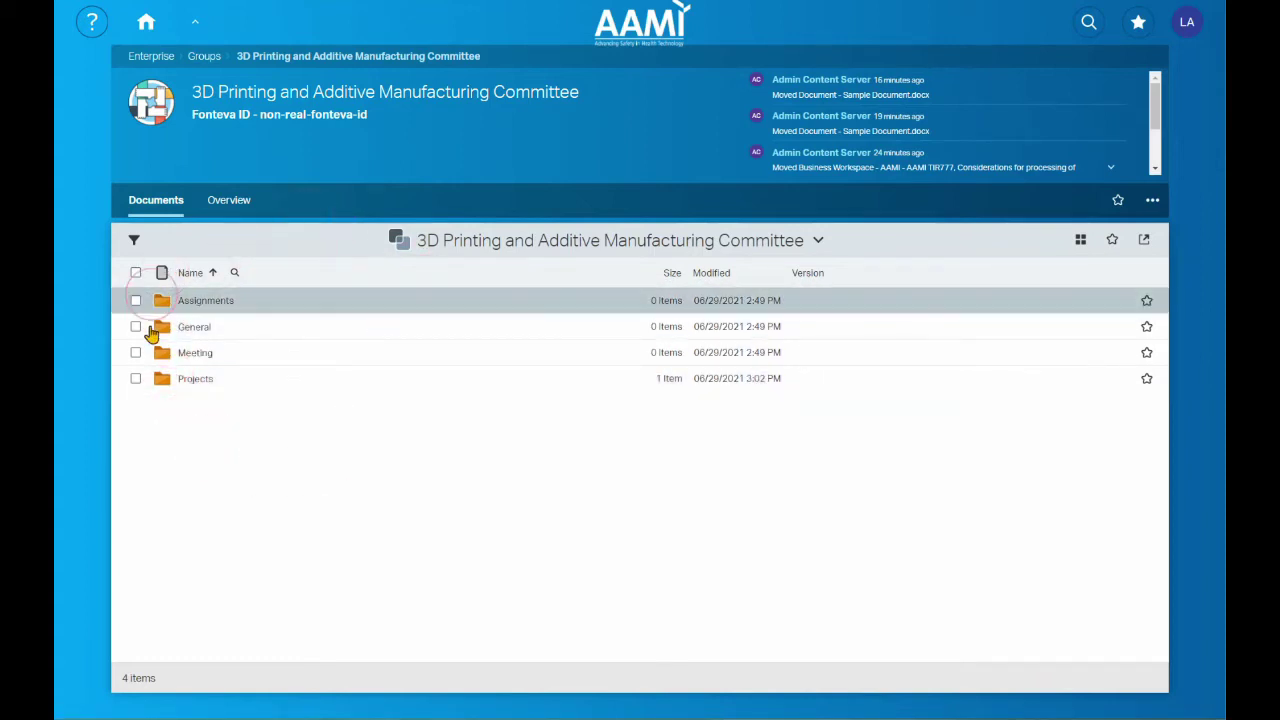
{"action": "left_click", "coordinate": [146, 35]}
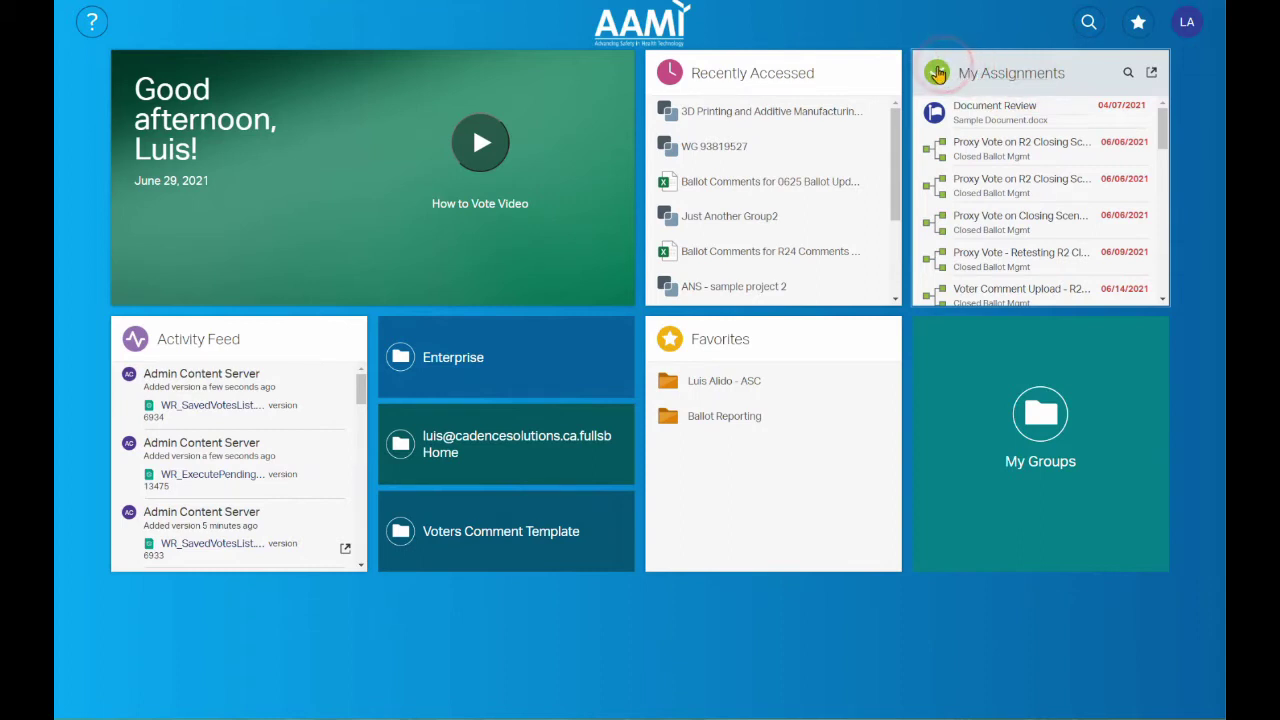
- Examine the My Assignments list on the home page, including the assignment names and due dates further down
{"action": "left_click", "coordinate": [998, 118]}
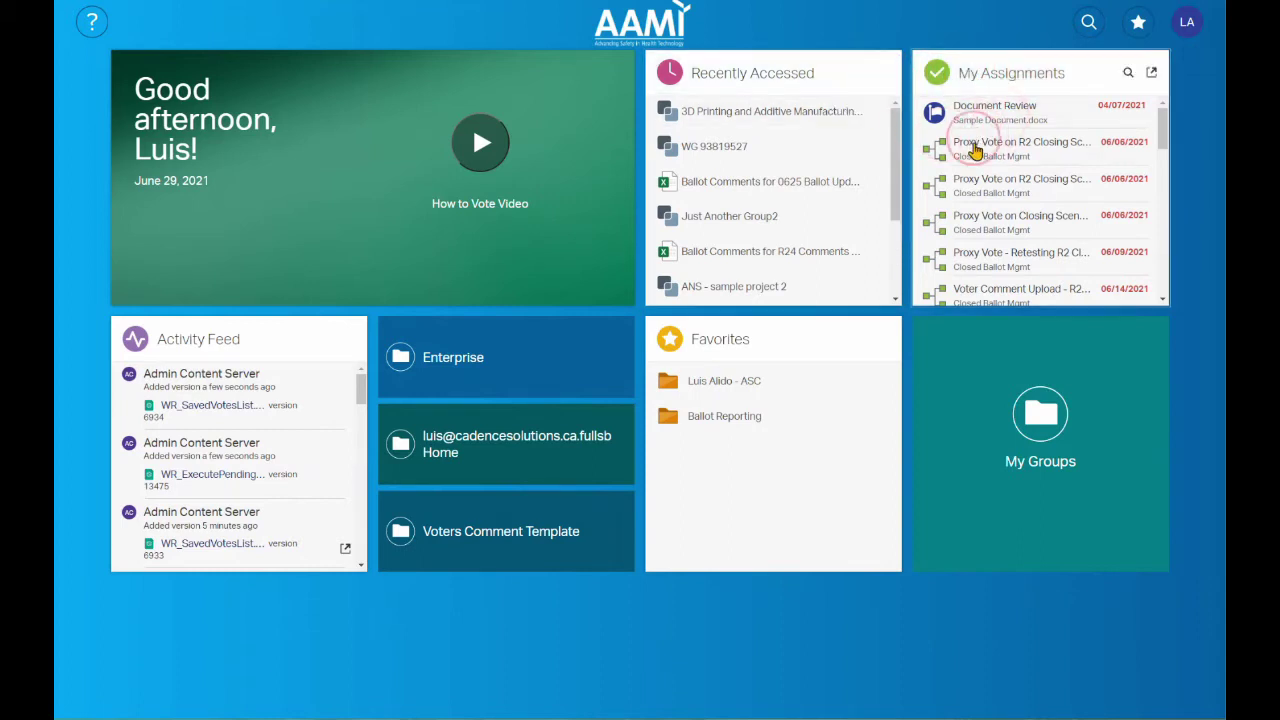
{"action": "left_click", "coordinate": [1012, 144]}
{"action": "left_click", "coordinate": [985, 112]}
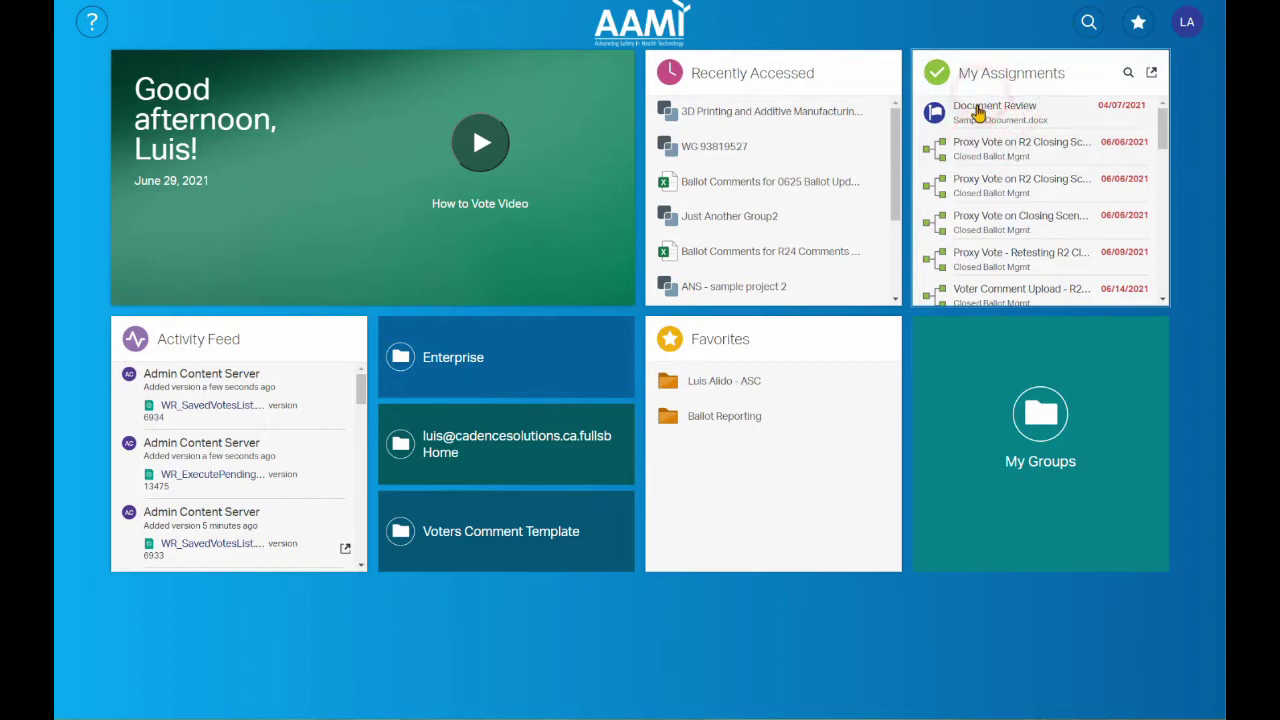
{"action": "left_click", "coordinate": [990, 107]}
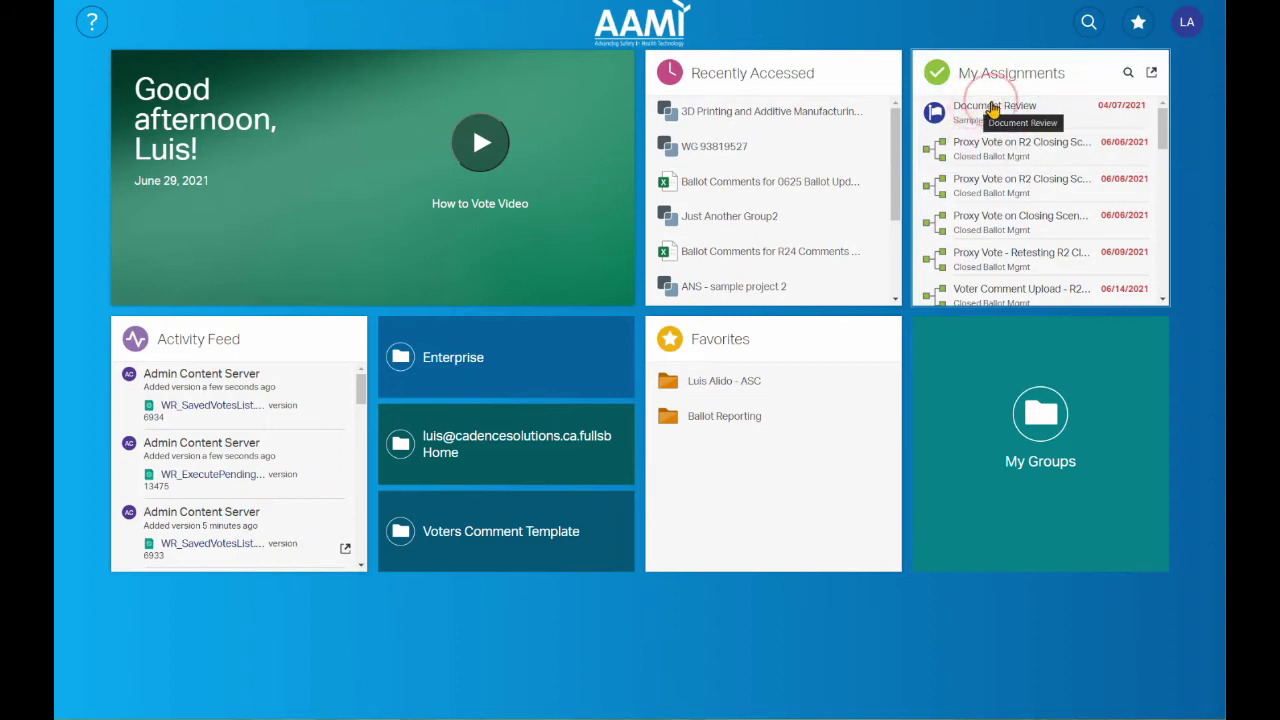
{"action": "left_click", "coordinate": [1118, 110]}
{"action": "left_click", "coordinate": [1163, 122]}
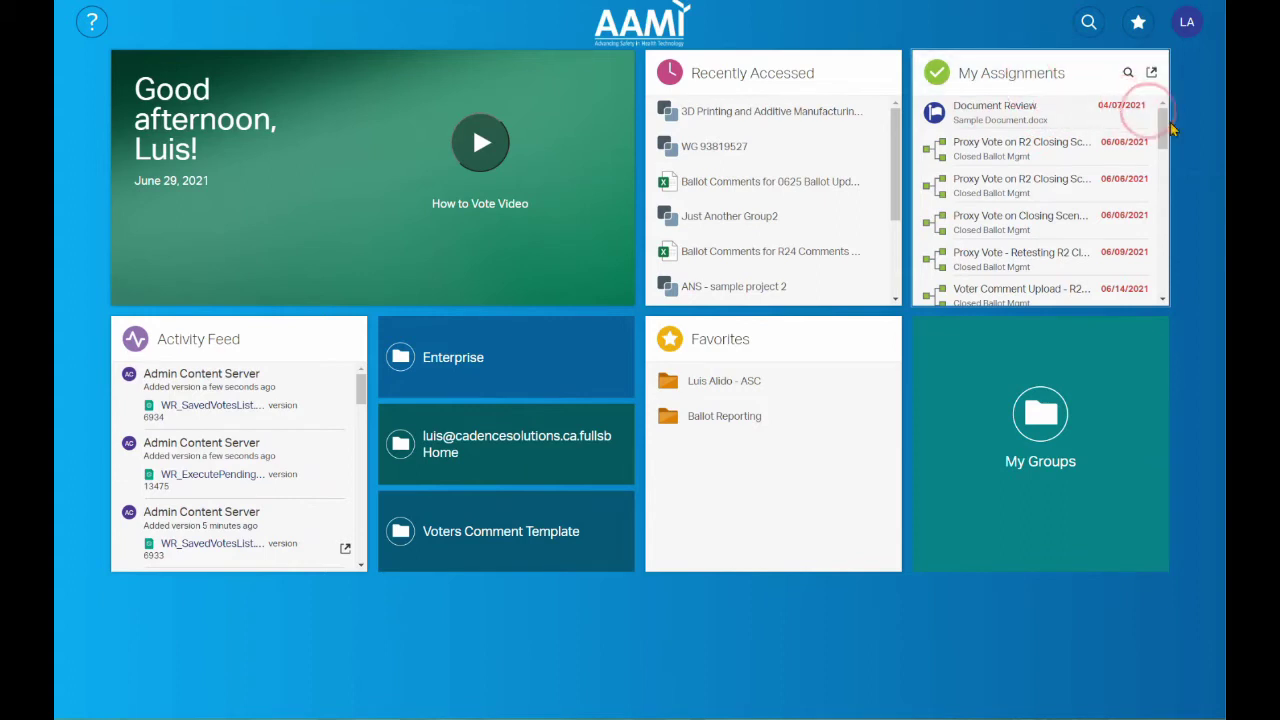
{"action": "left_click_drag", "start_coordinate": [1163, 122], "coordinate": [1131, 229]}
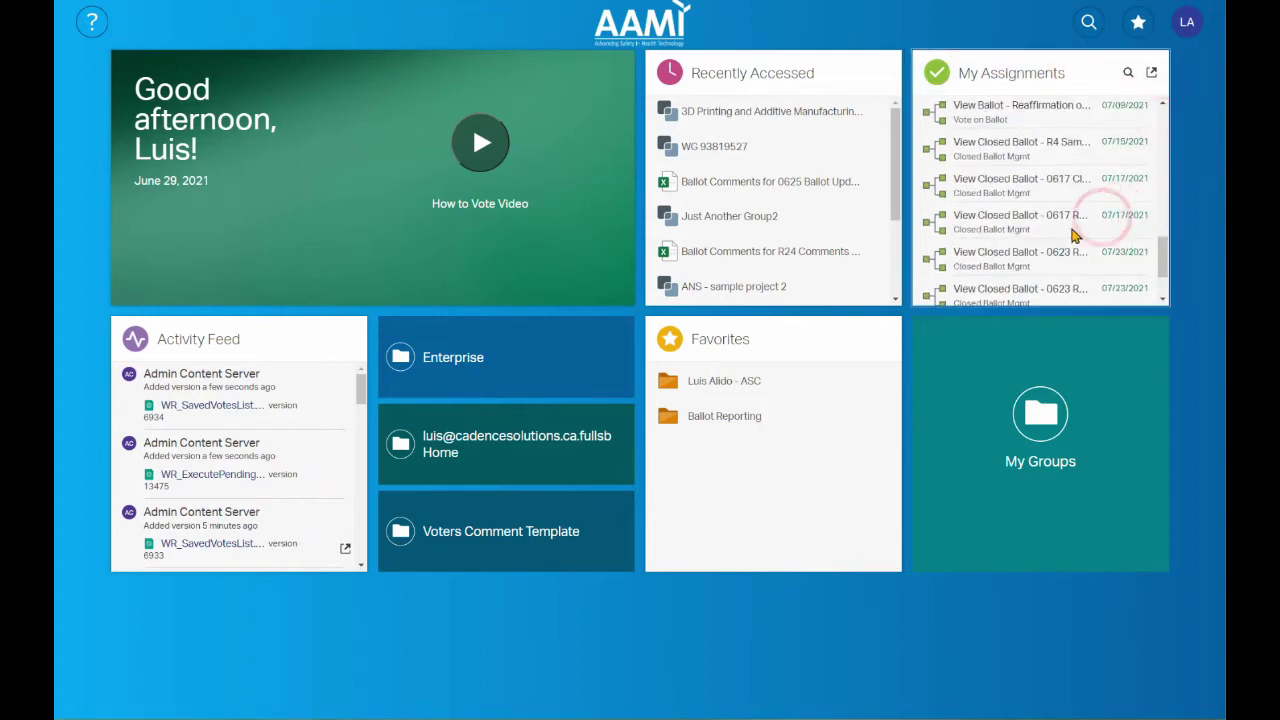
{"action": "left_click", "coordinate": [1123, 288]}
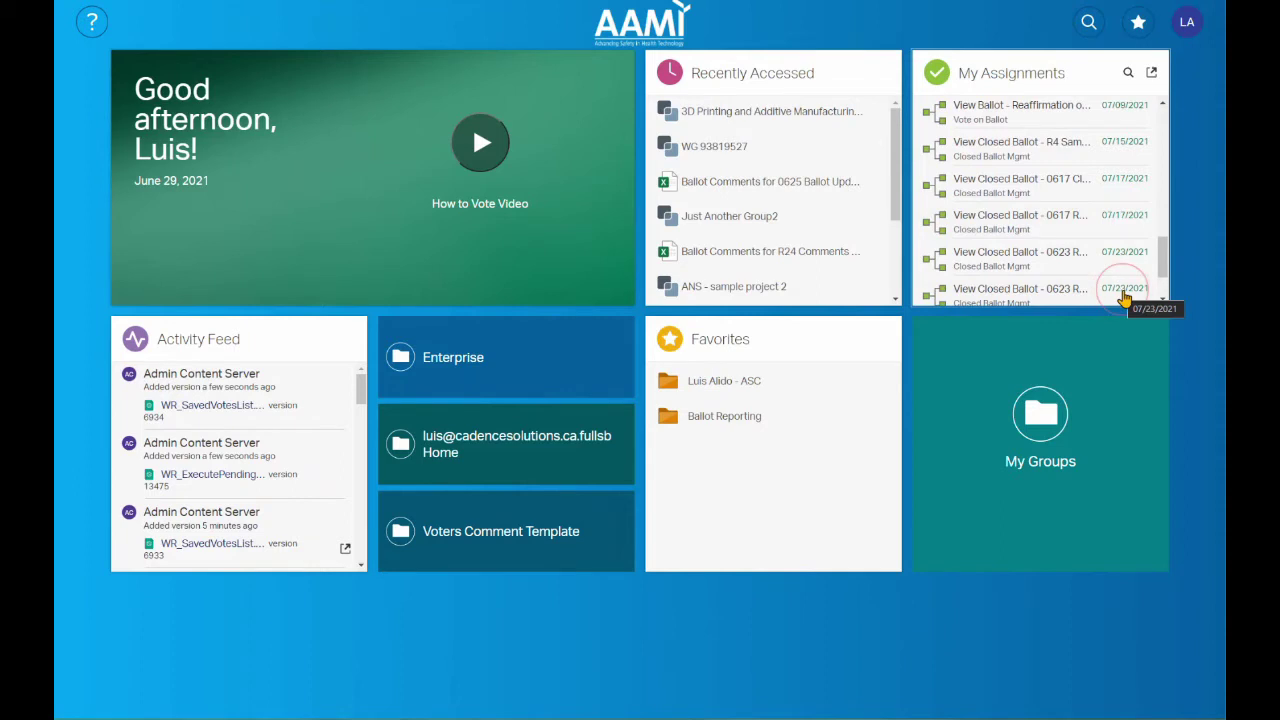
- Search My Assignments for "vote", then clear and close the search
{"action": "left_click", "coordinate": [1129, 76]}
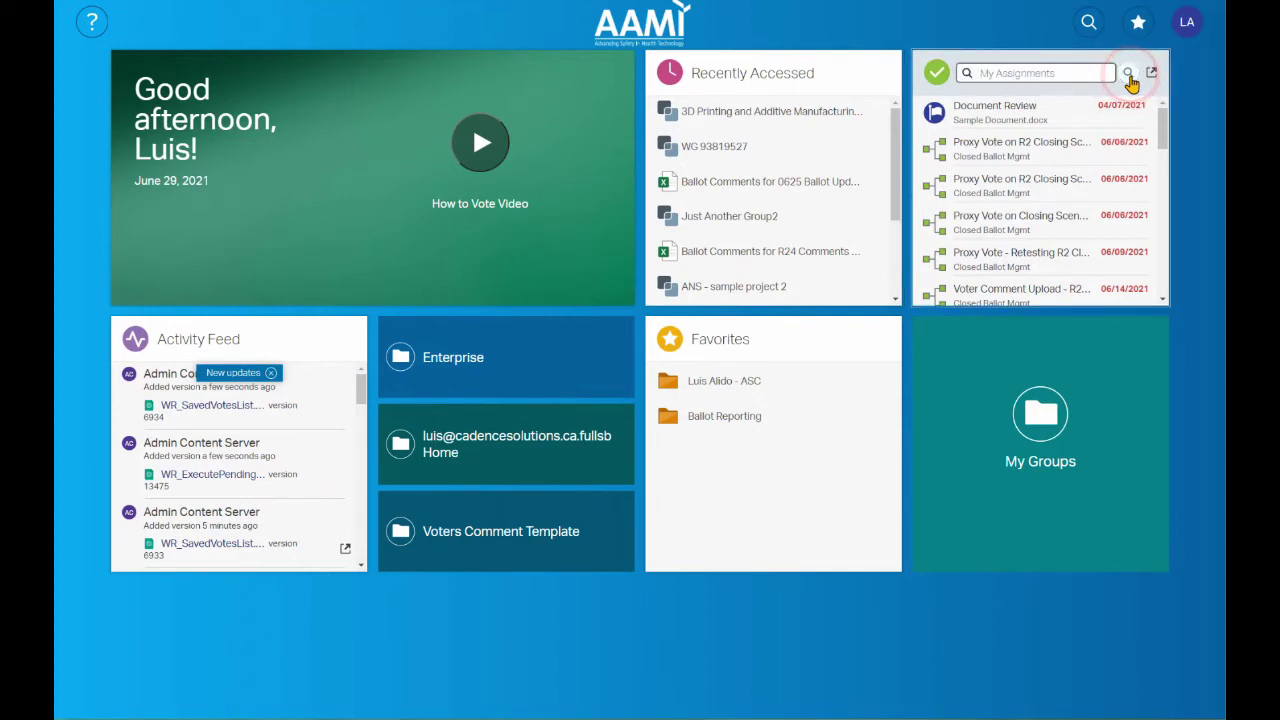
{"action": "type", "text": "vote"}
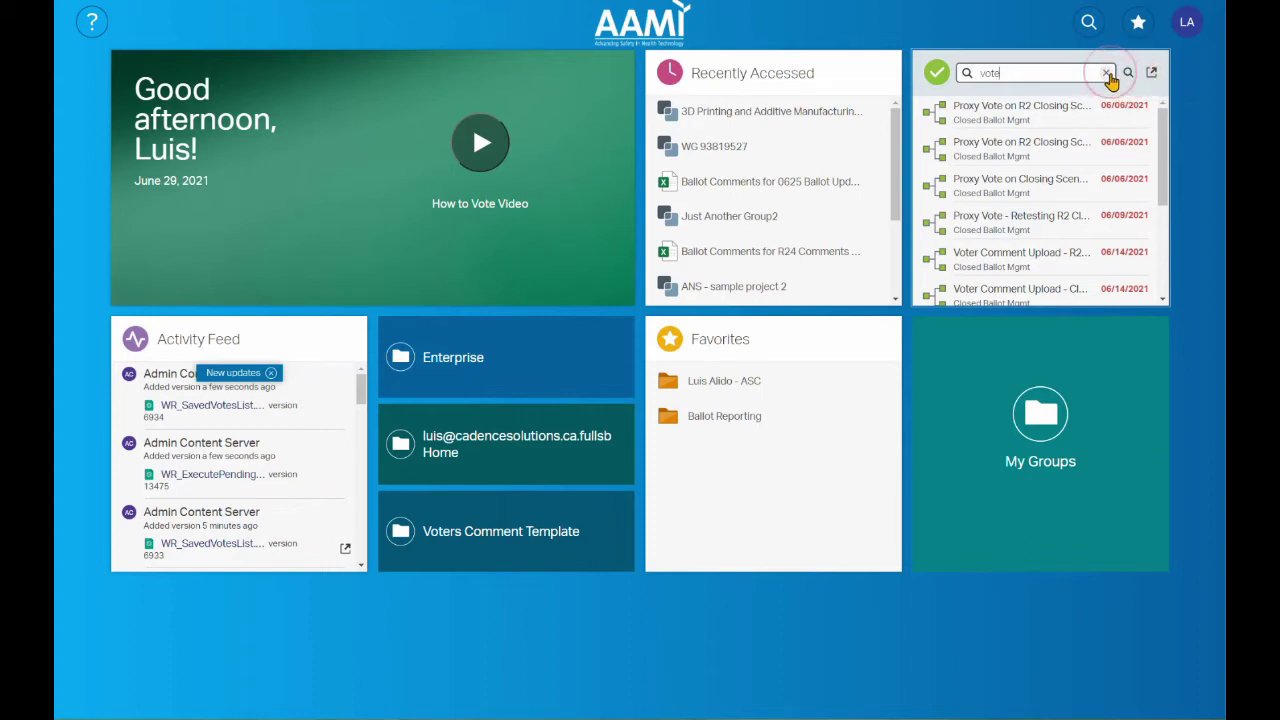
{"action": "left_click", "coordinate": [1127, 76]}
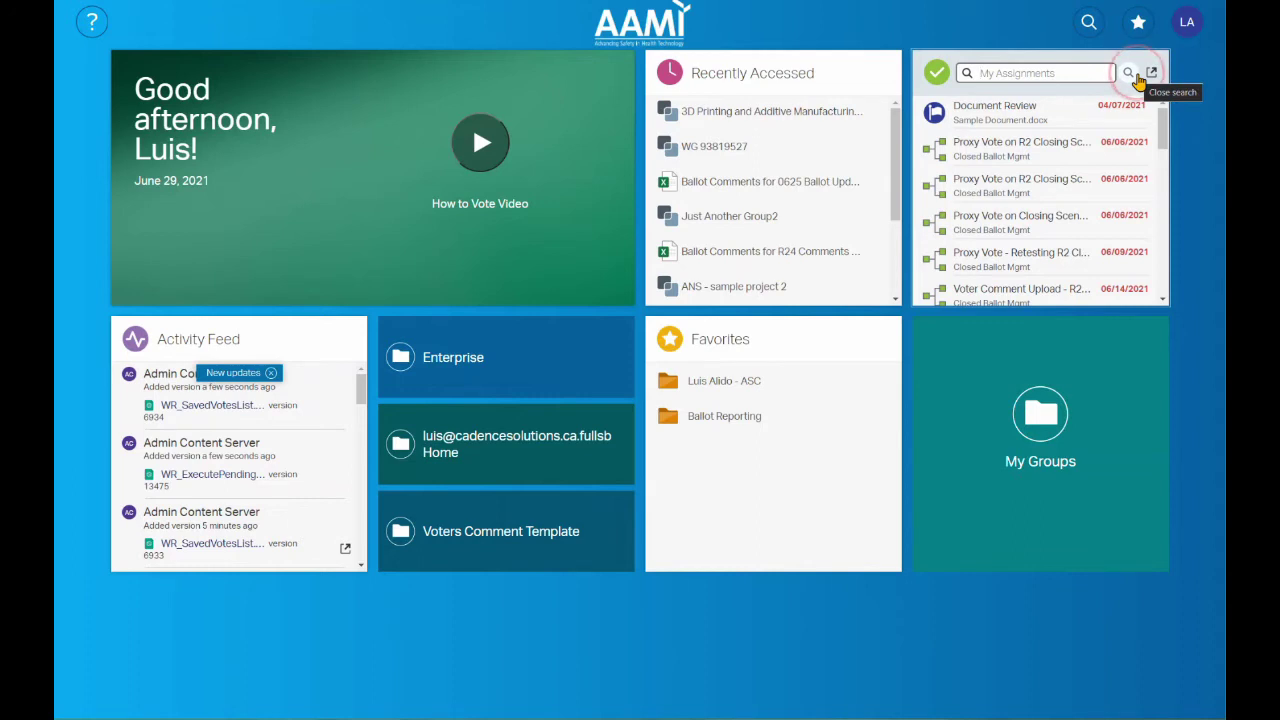
- View the first R2 Closing Scenario proxy vote assignment and the Document Review reminder, returning to the home page after each
{"action": "left_click", "coordinate": [983, 145]}
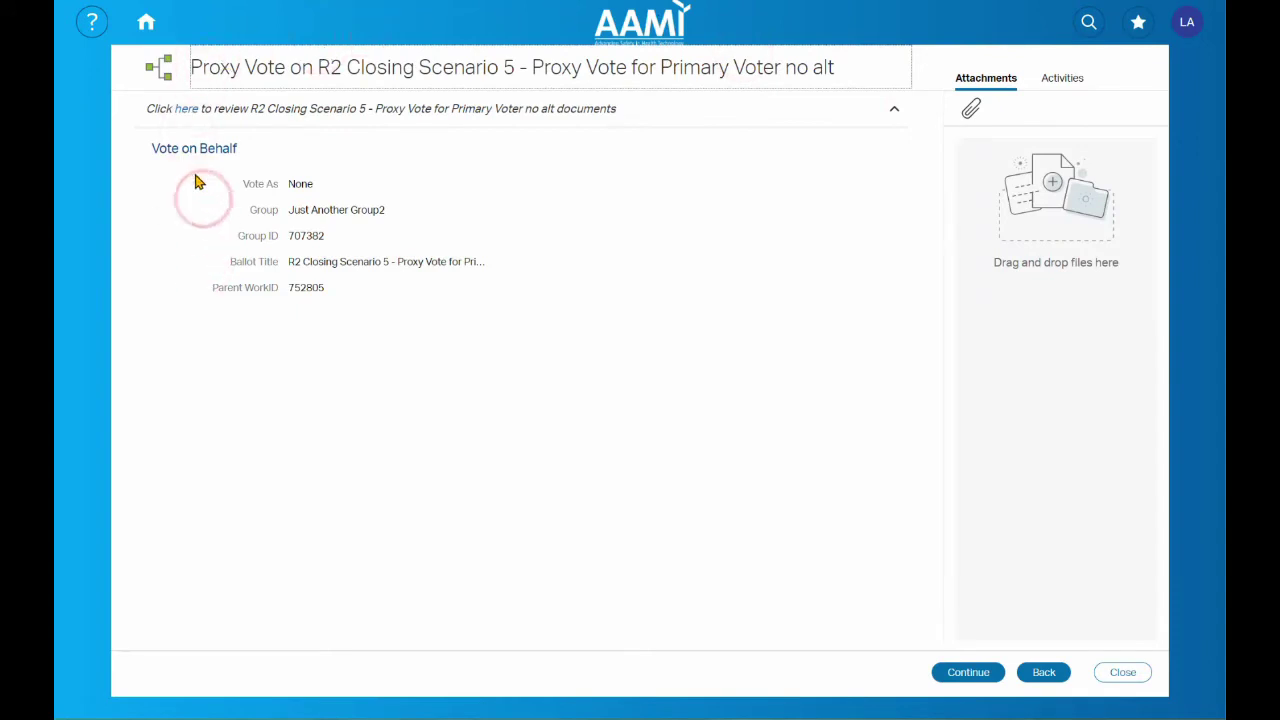
{"action": "left_click", "coordinate": [147, 27]}
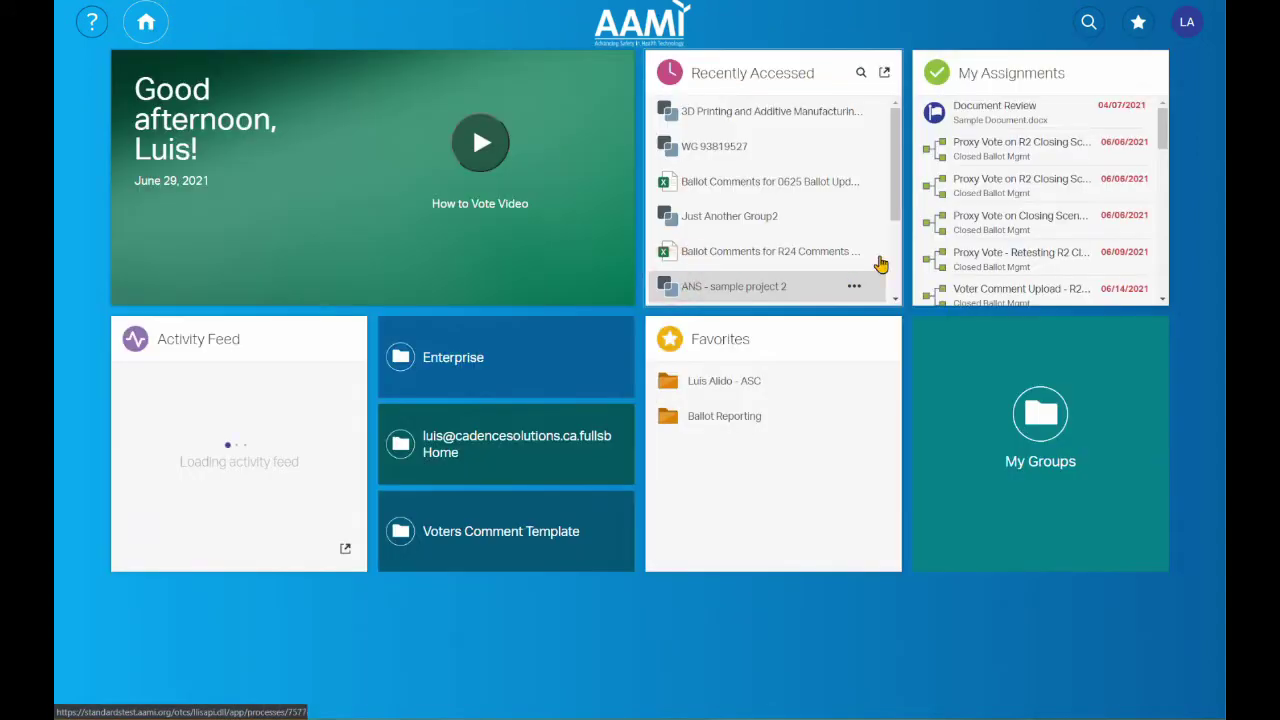
{"action": "left_click", "coordinate": [966, 112]}
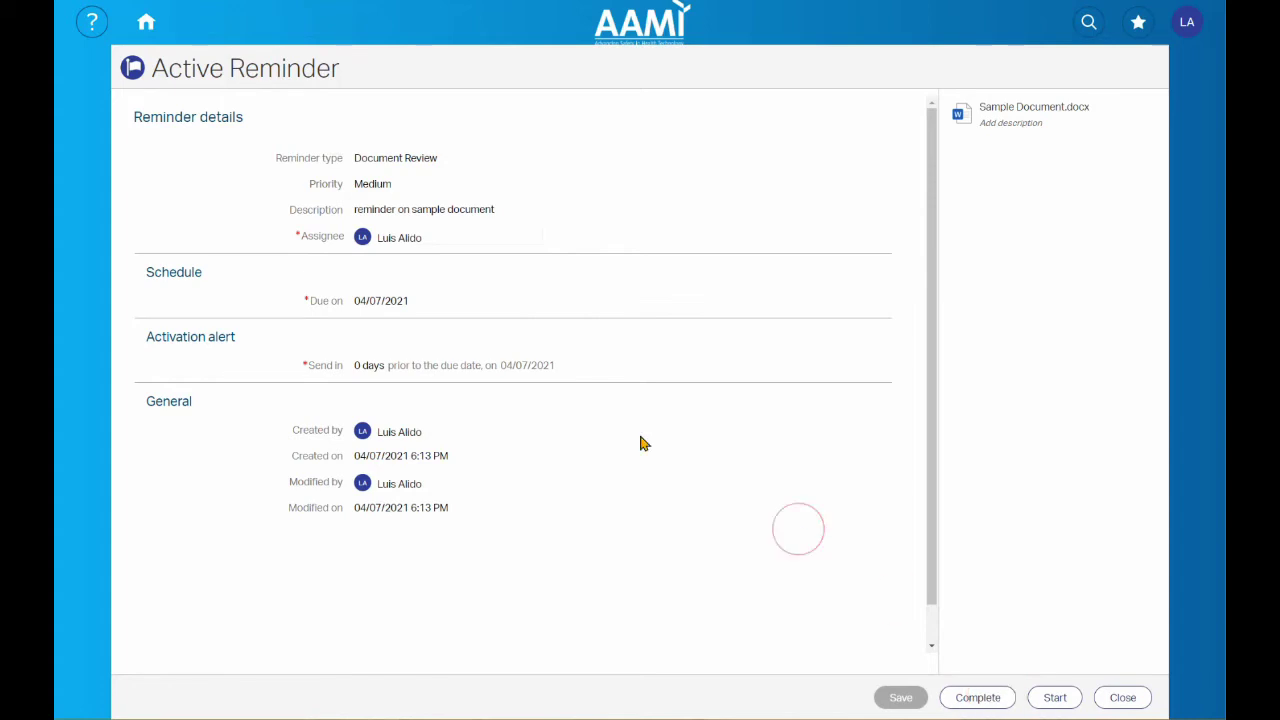
{"action": "left_click", "coordinate": [146, 22]}
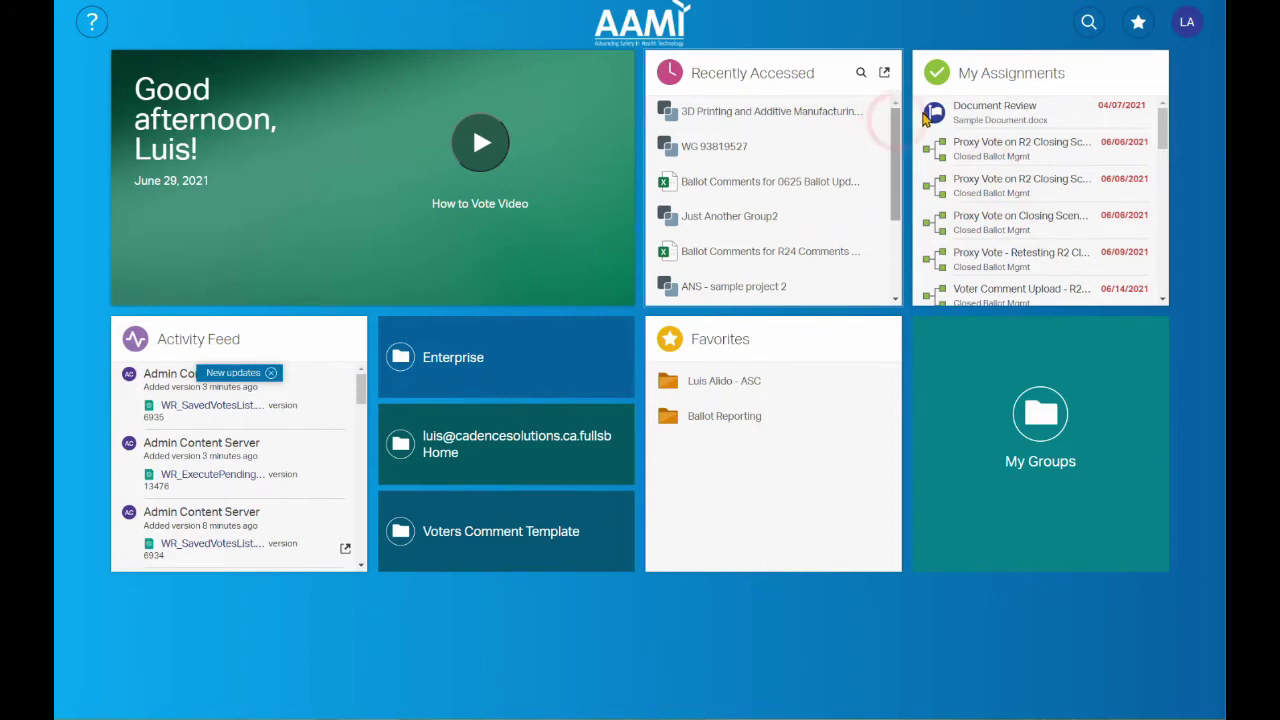
- Examine the Recently Accessed and Favorites lists and the Enterprise and personal home folder tiles
{"action": "left_click", "coordinate": [820, 90]}
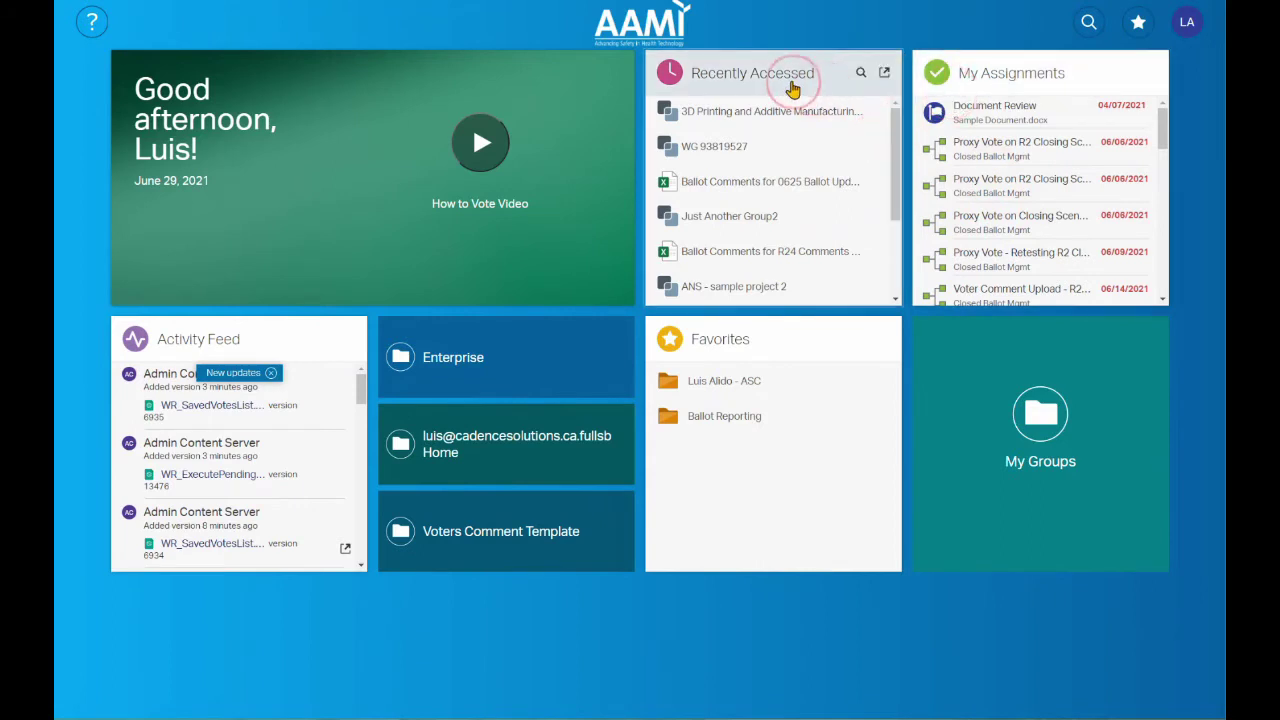
{"action": "left_click", "coordinate": [789, 84]}
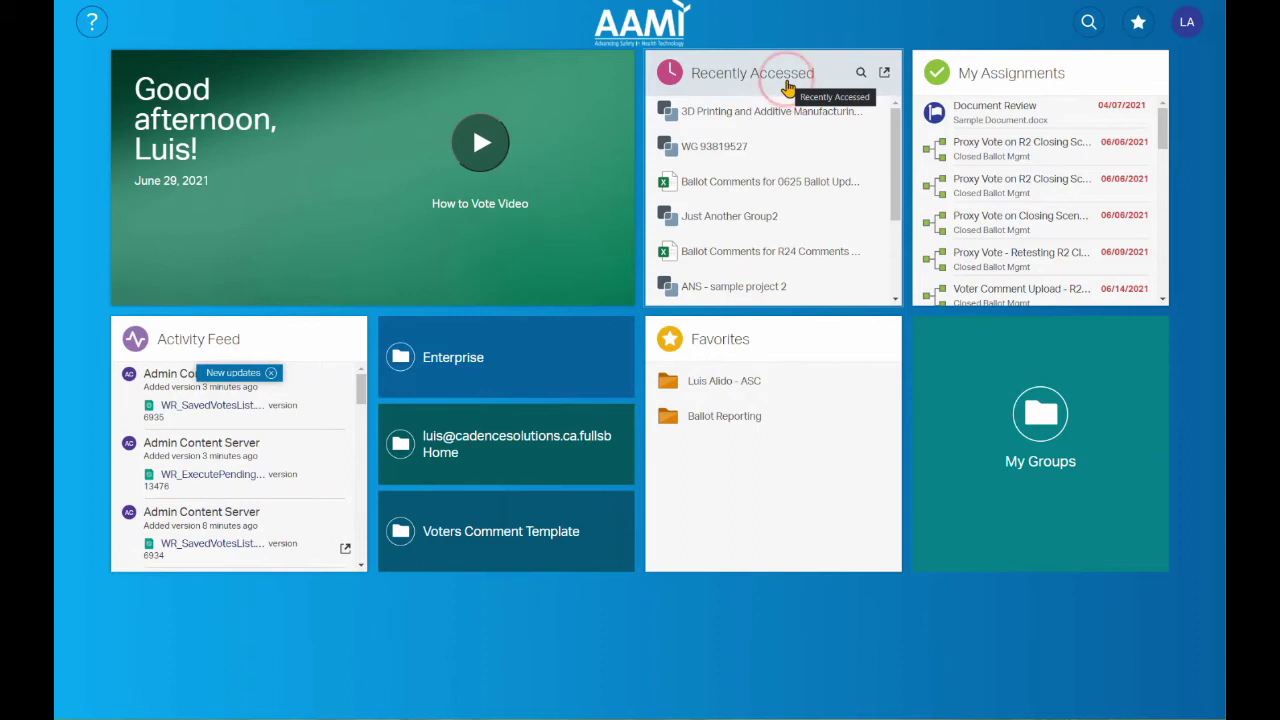
{"action": "left_click", "coordinate": [709, 88]}
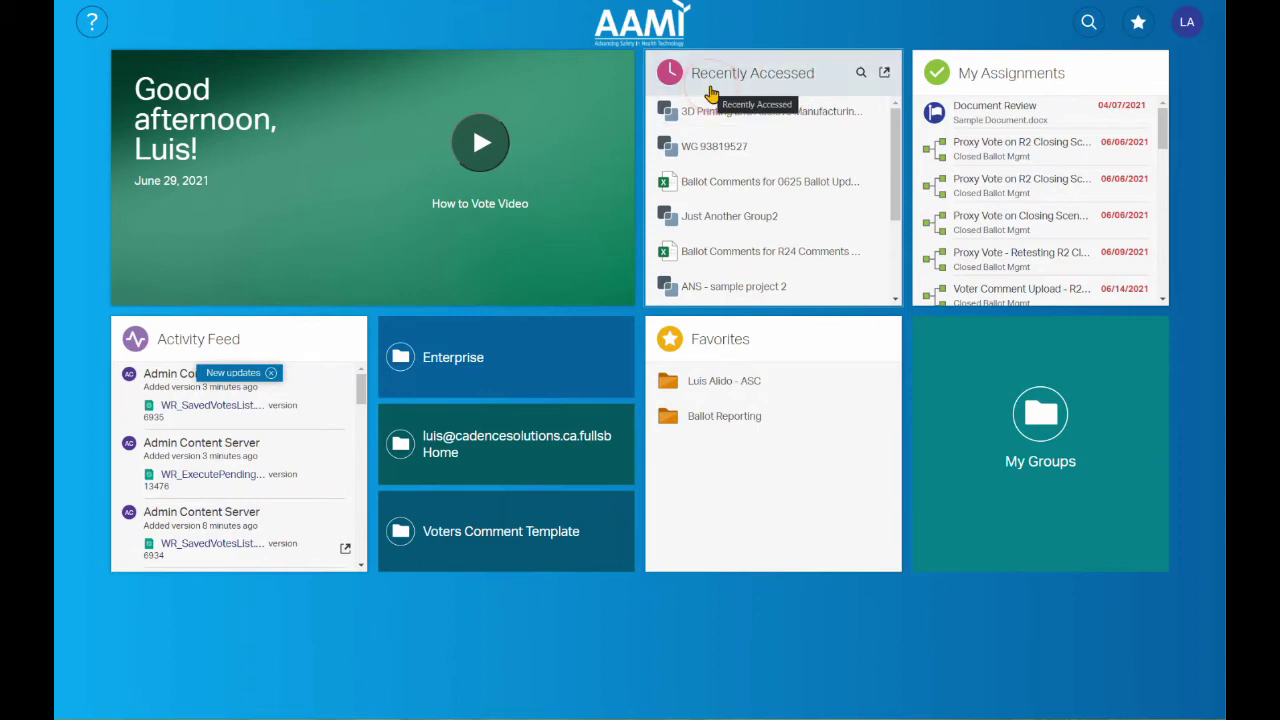
{"action": "left_click", "coordinate": [718, 350]}
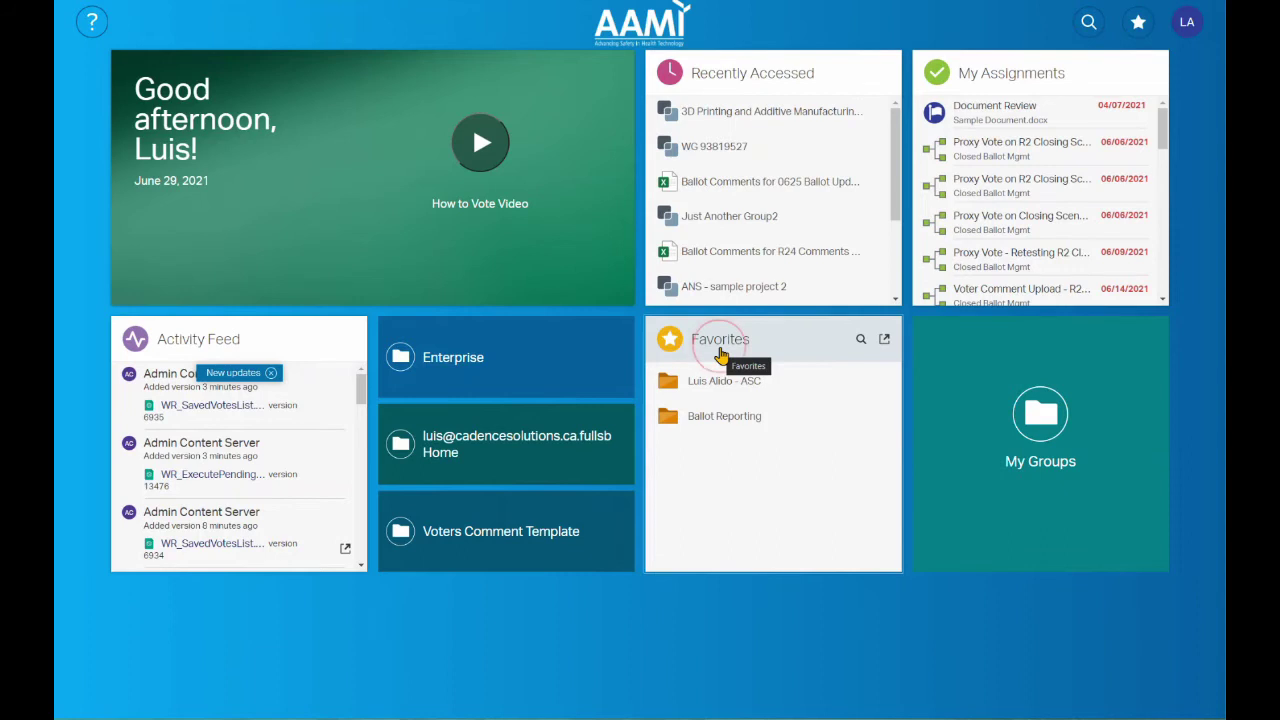
{"action": "left_click", "coordinate": [720, 362]}
{"action": "left_click", "coordinate": [465, 340]}
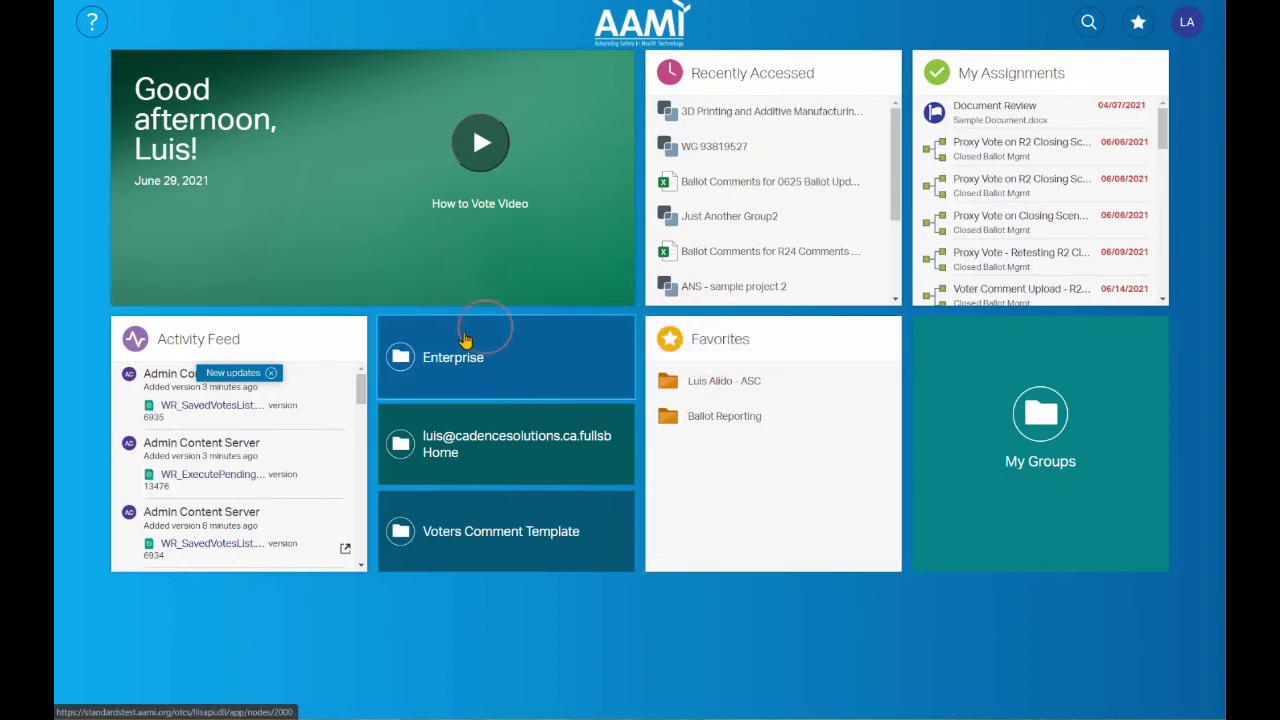
{"action": "left_click", "coordinate": [440, 336]}
{"action": "left_click", "coordinate": [467, 462]}
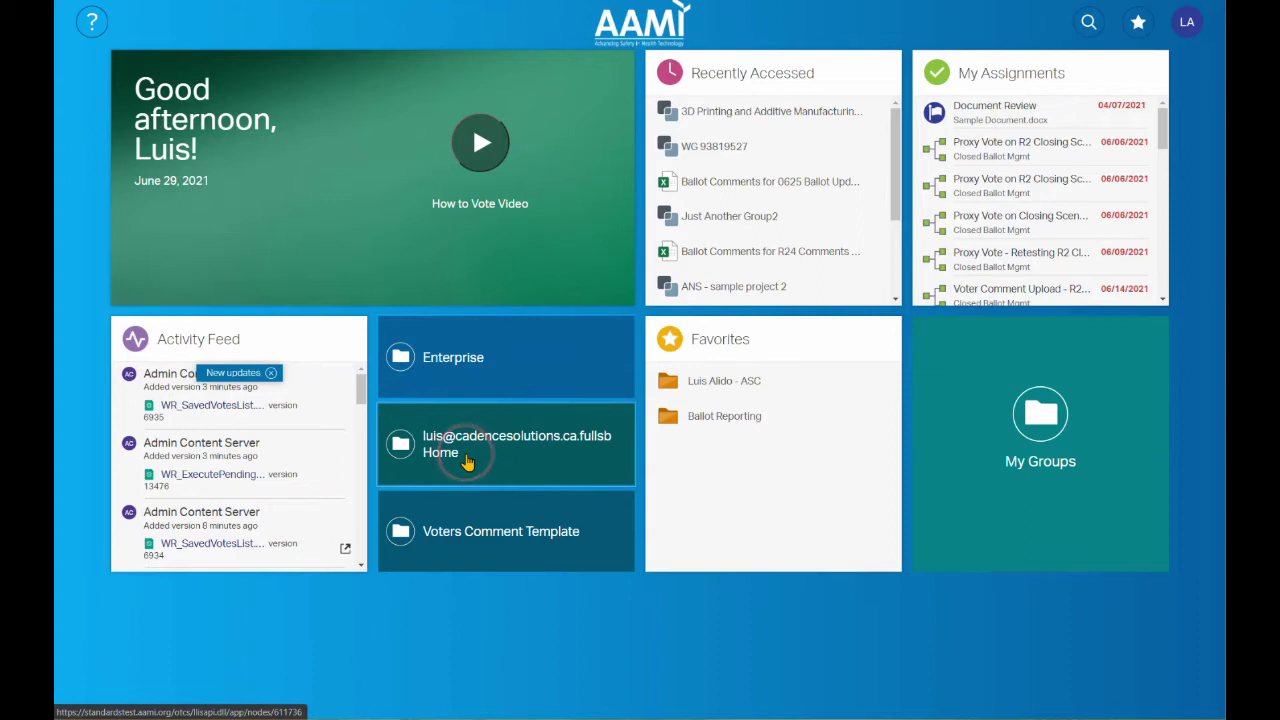
- Open the Voters Comment Template folder to locate Voters Comment Spreadsheet.xlsx, and return to the home page
{"action": "left_click", "coordinate": [457, 531]}
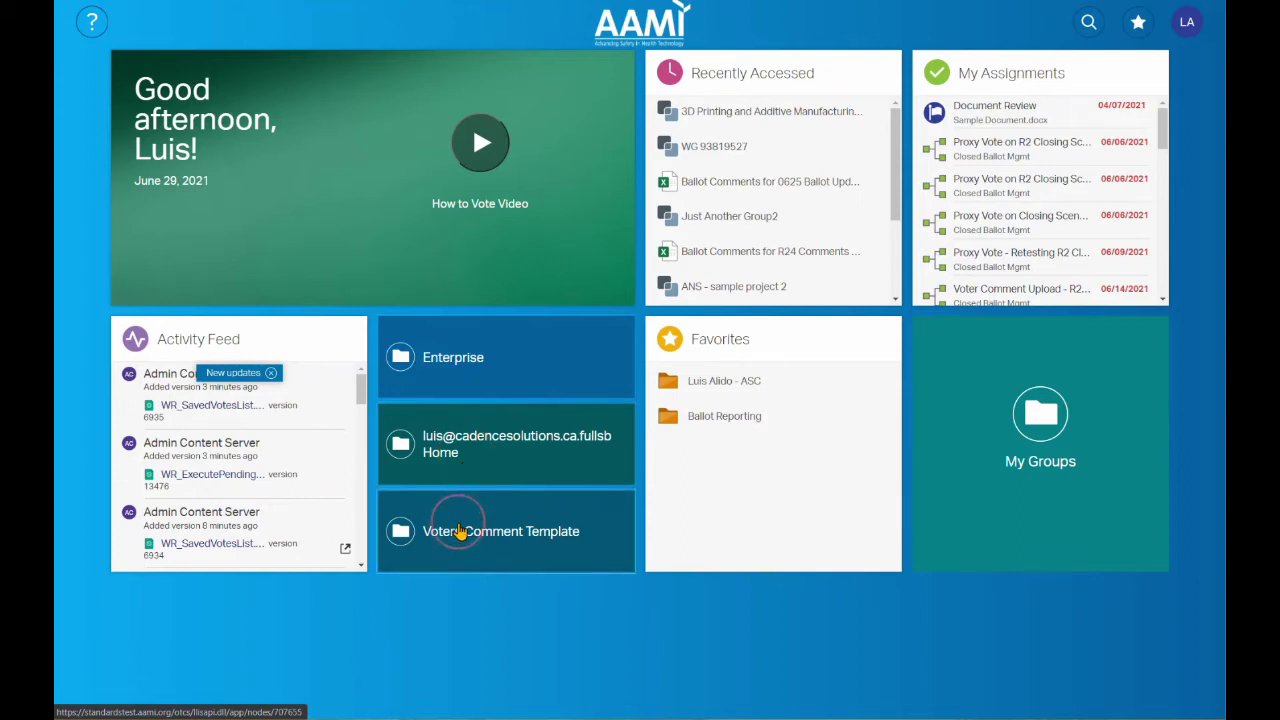
{"action": "left_click", "coordinate": [459, 531]}
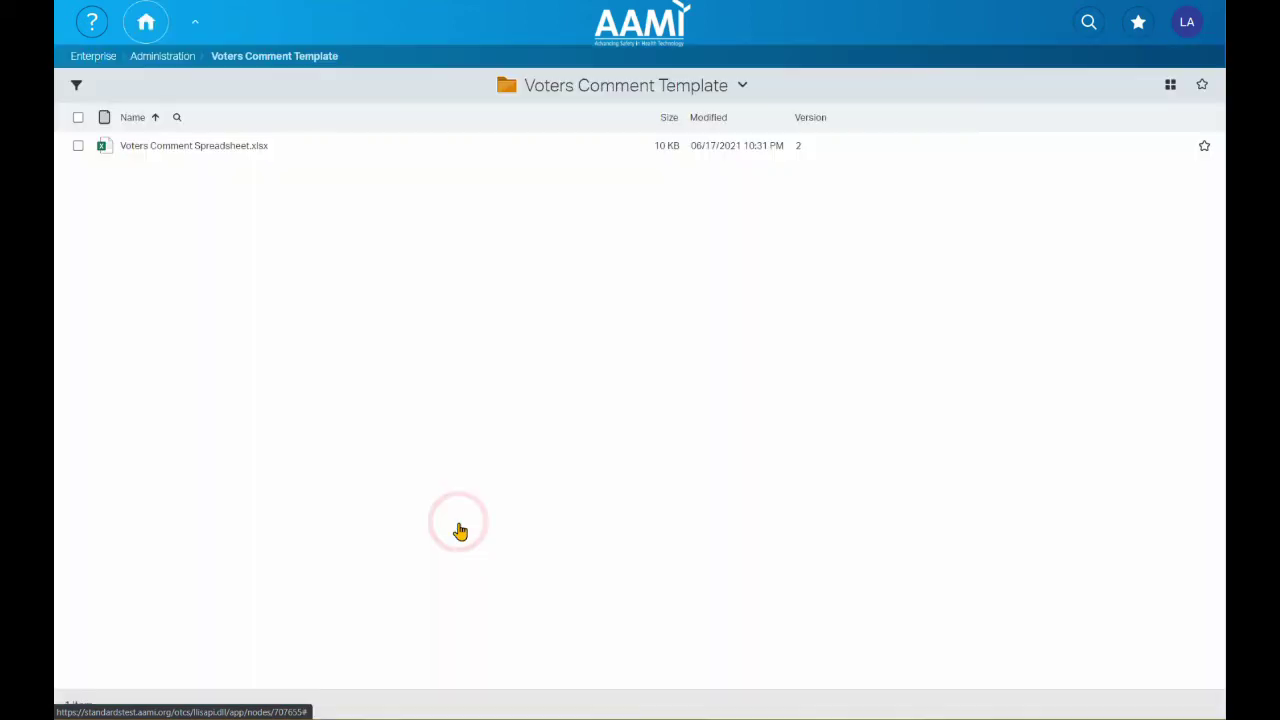
{"action": "mouse_move", "coordinate": [183, 152]}
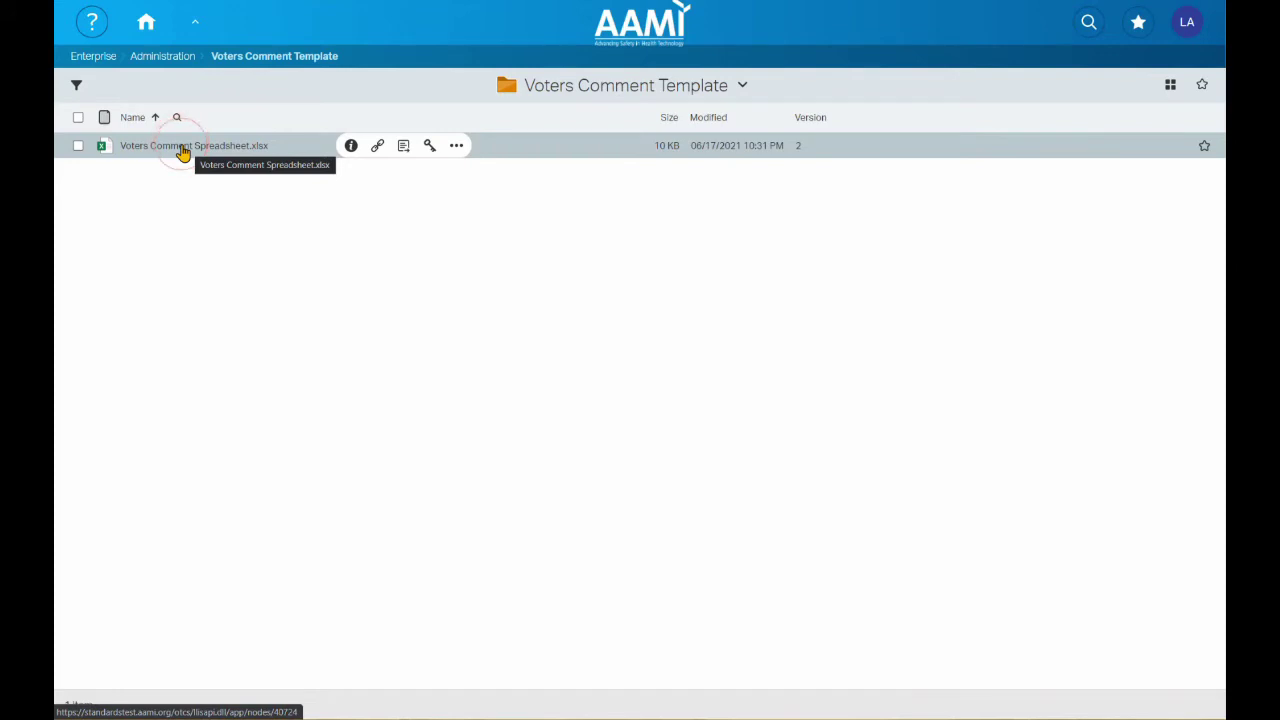
{"action": "left_click", "coordinate": [146, 33]}
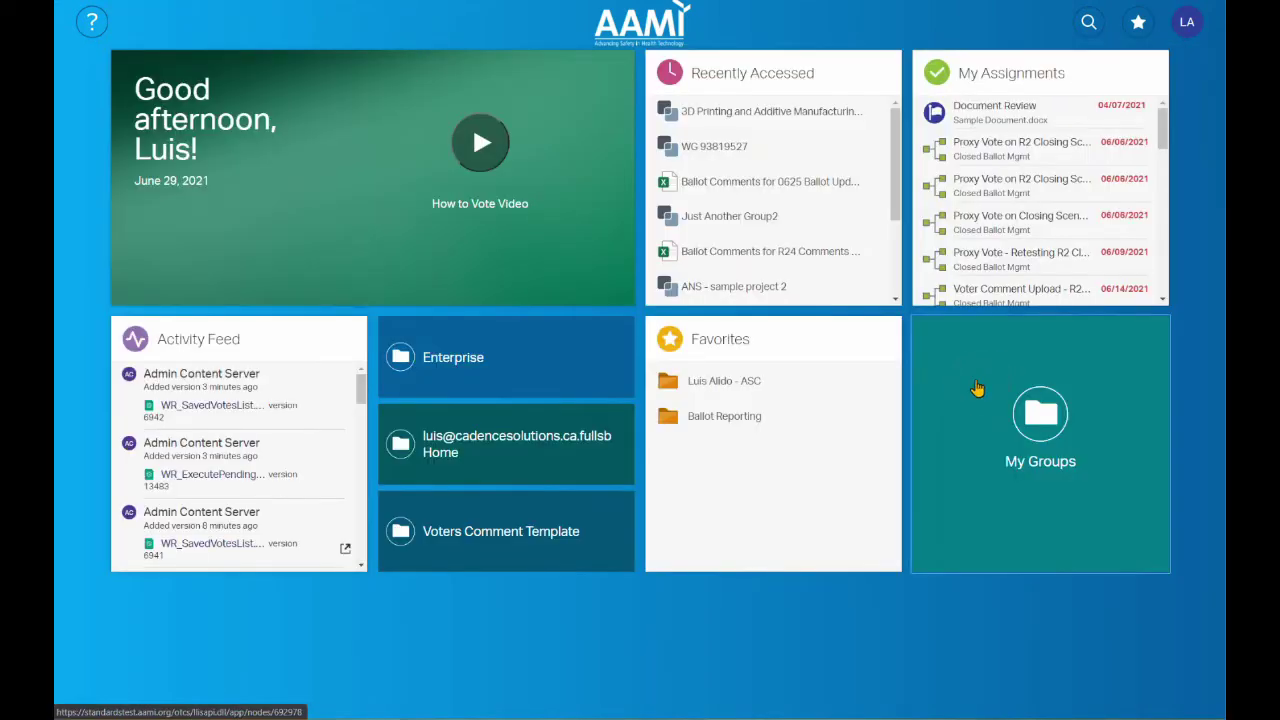
- From My Groups, open the AAMI TIR777 project in the Projects folder of the 3D Printing and Additive Manufacturing Committee
{"action": "left_click", "coordinate": [962, 381]}
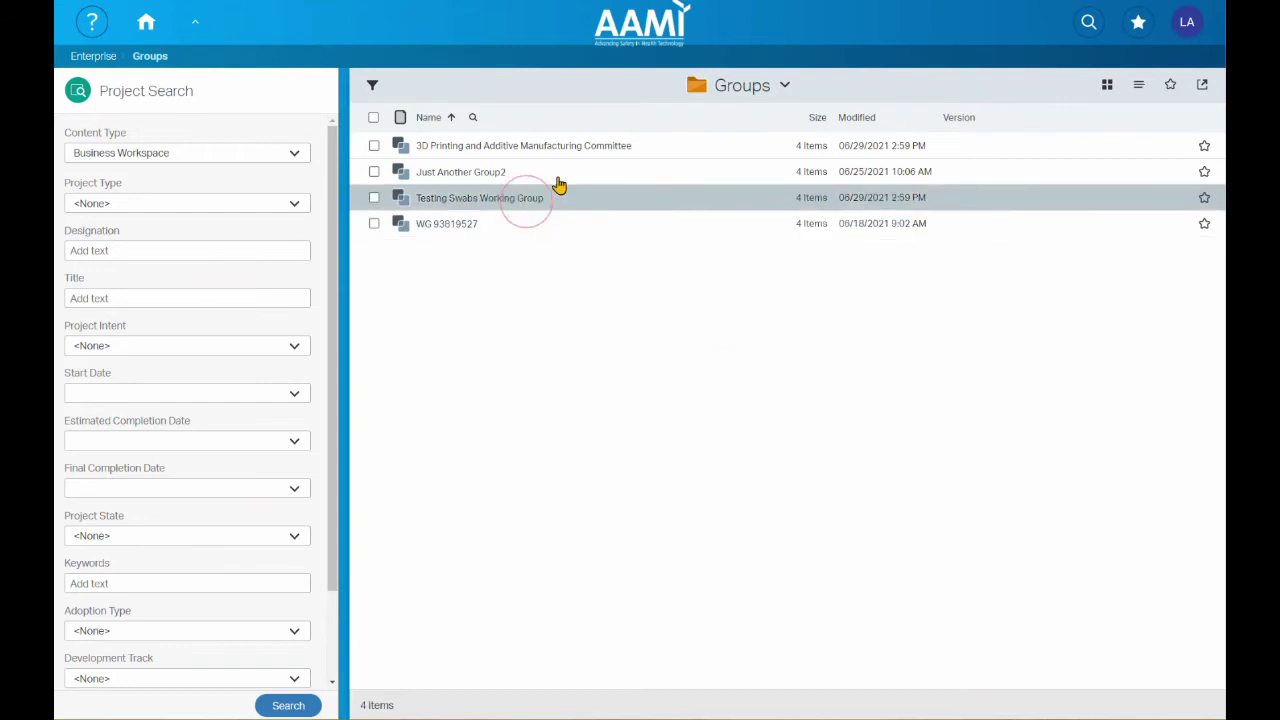
{"action": "left_click", "coordinate": [545, 150]}
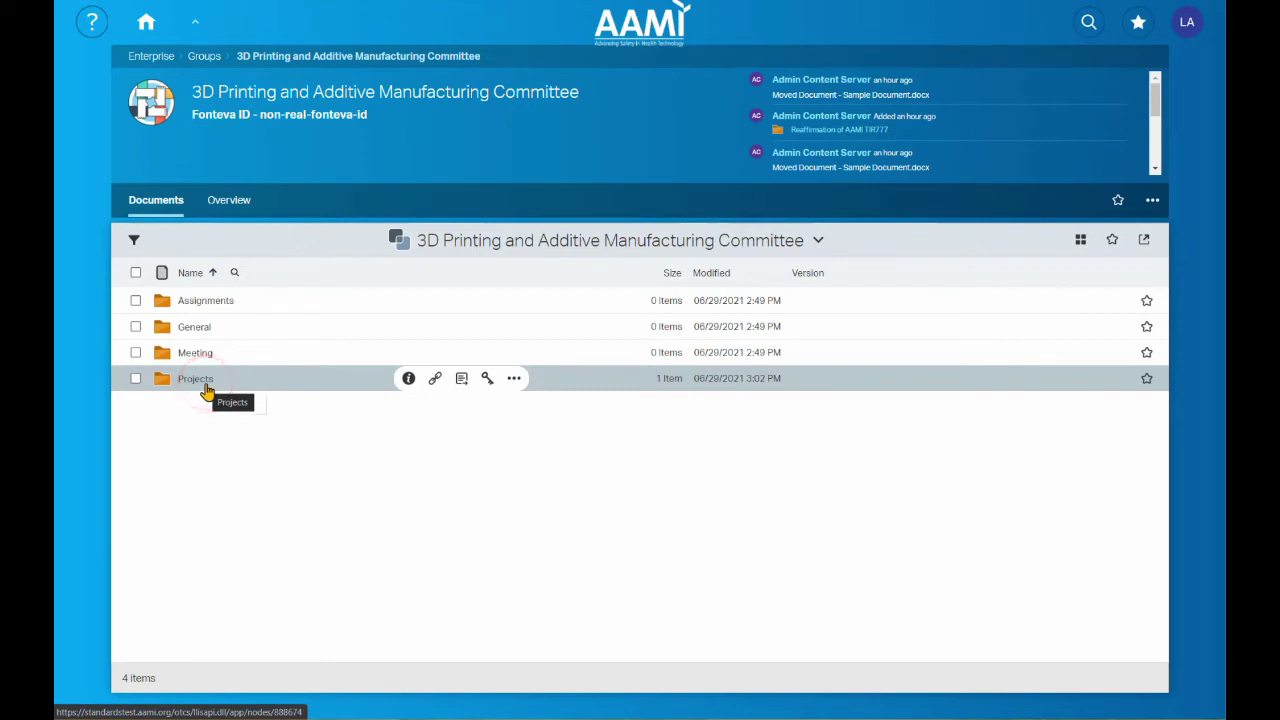
{"action": "left_click", "coordinate": [205, 386]}
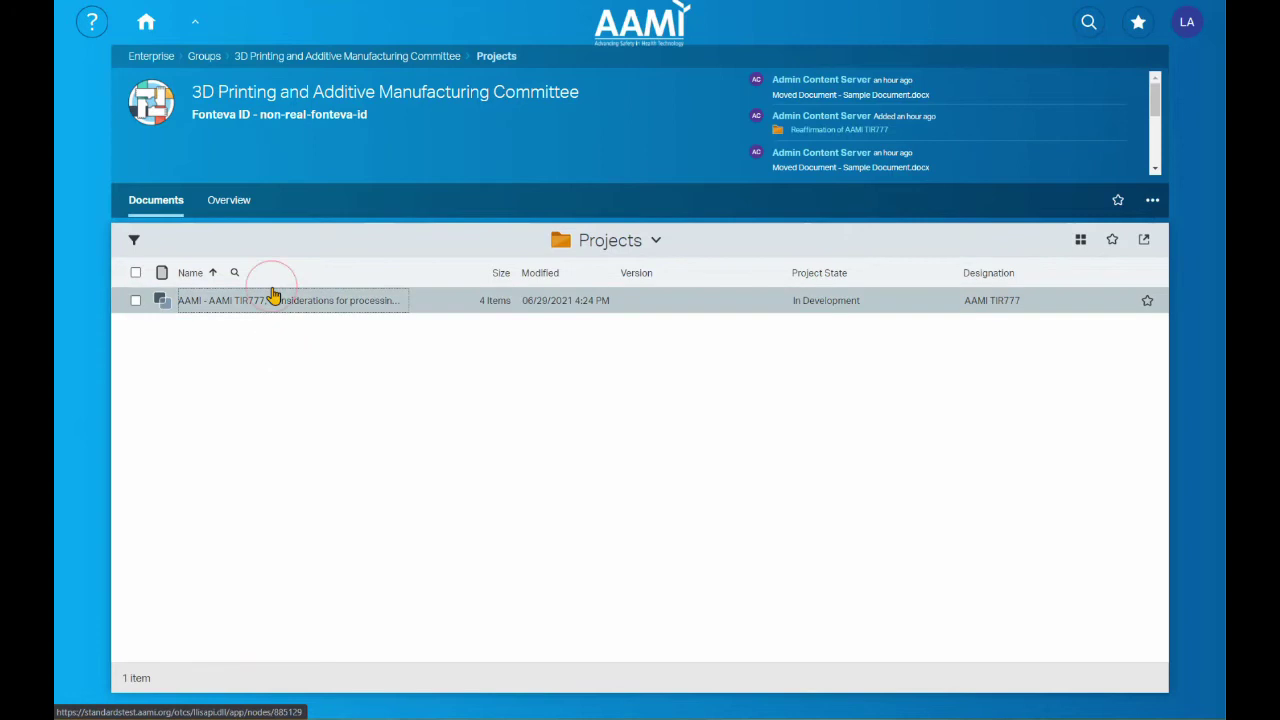
{"action": "left_click", "coordinate": [242, 309]}
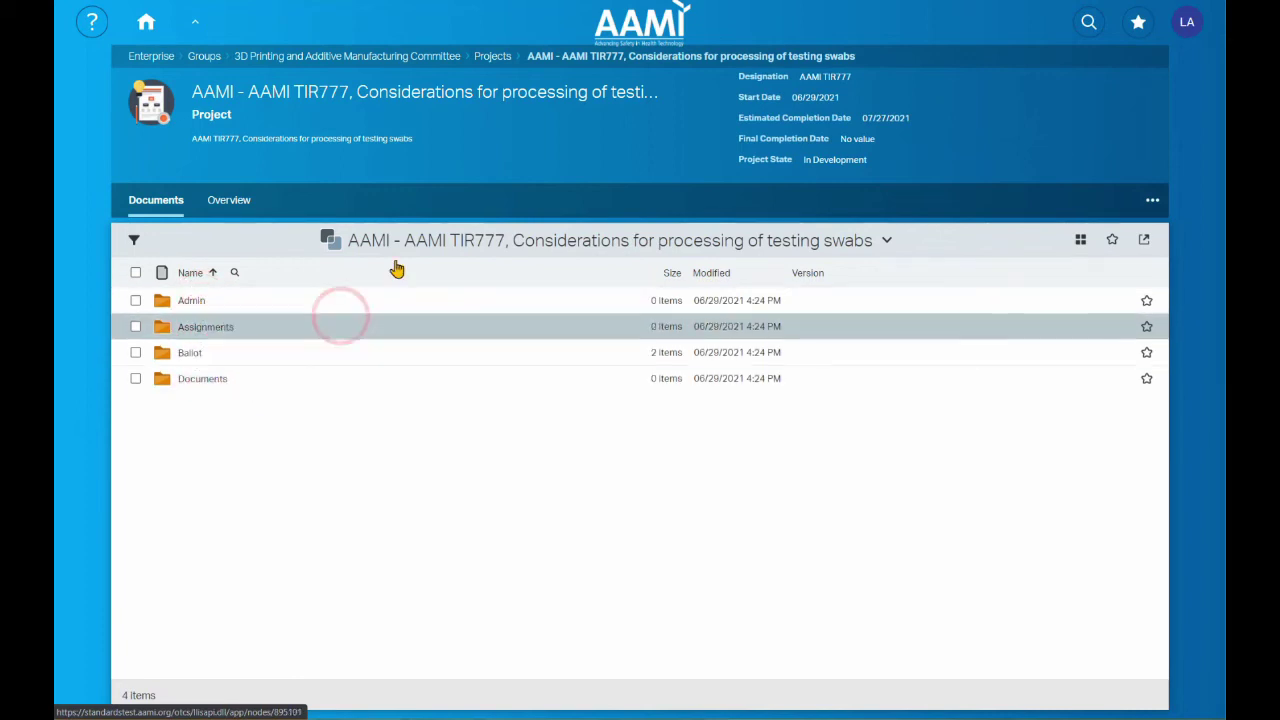
- View the contents of the AAMI CDV-1 TIR777 folder within the project's Ballot folder, and return to the home page
{"action": "left_click", "coordinate": [254, 358]}
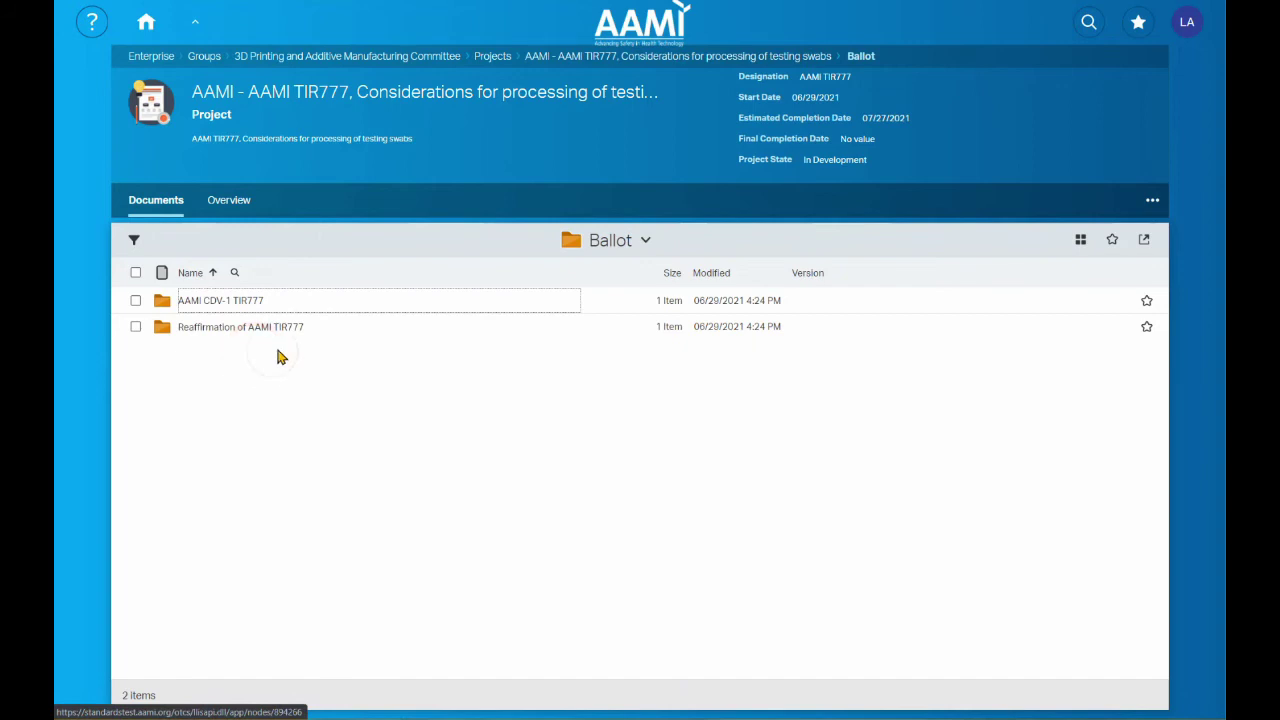
{"action": "left_click", "coordinate": [214, 300]}
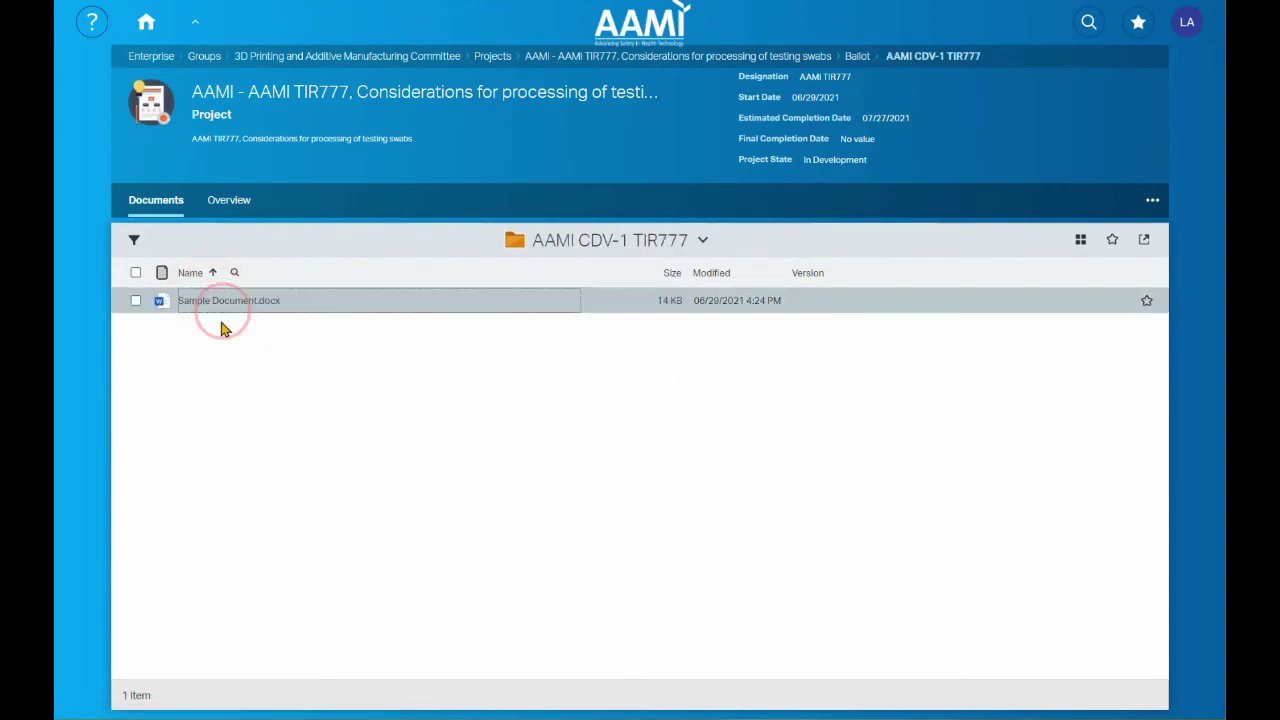
{"action": "left_click", "coordinate": [238, 330]}
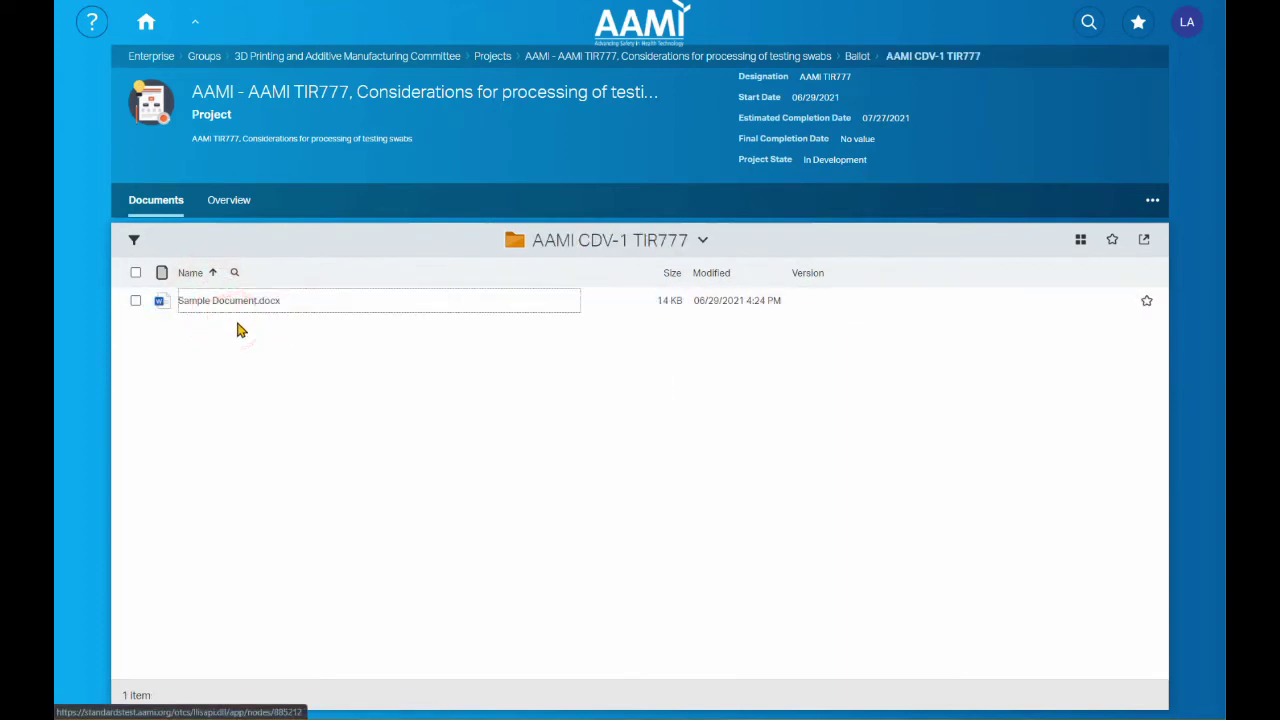
{"action": "left_click", "coordinate": [274, 361]}
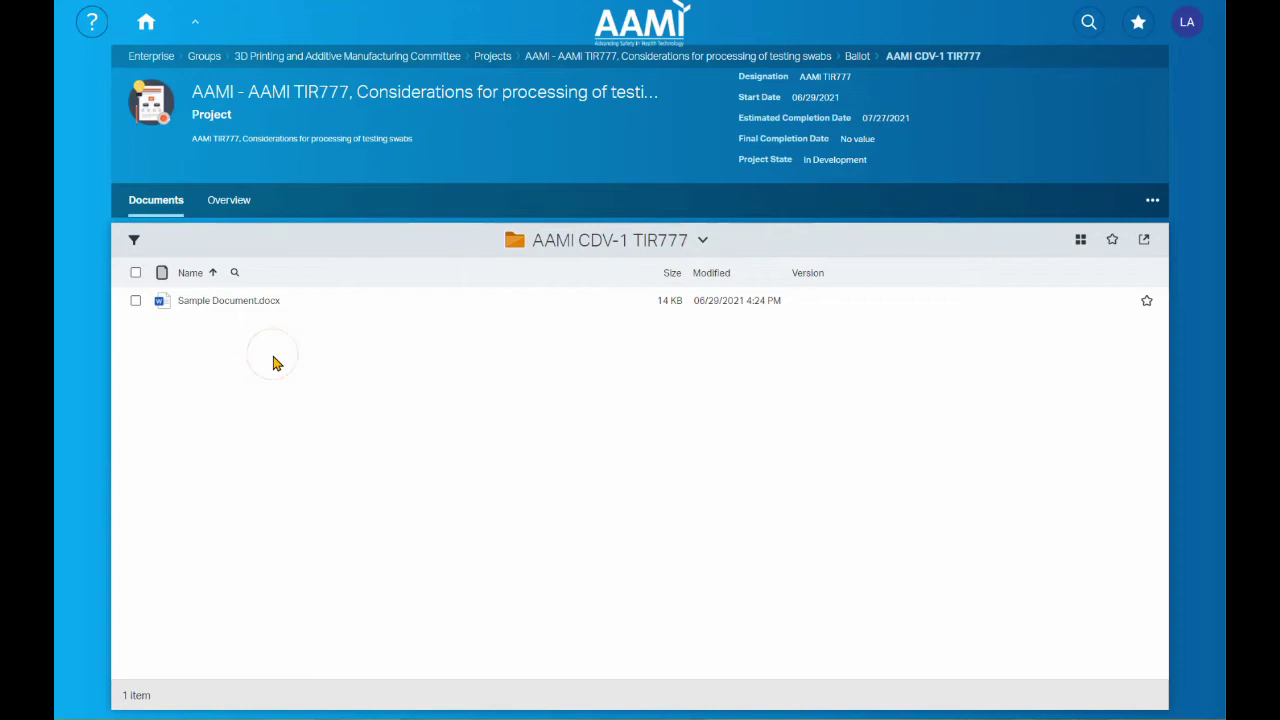
{"action": "left_click", "coordinate": [274, 358]}
{"action": "left_click", "coordinate": [148, 22]}
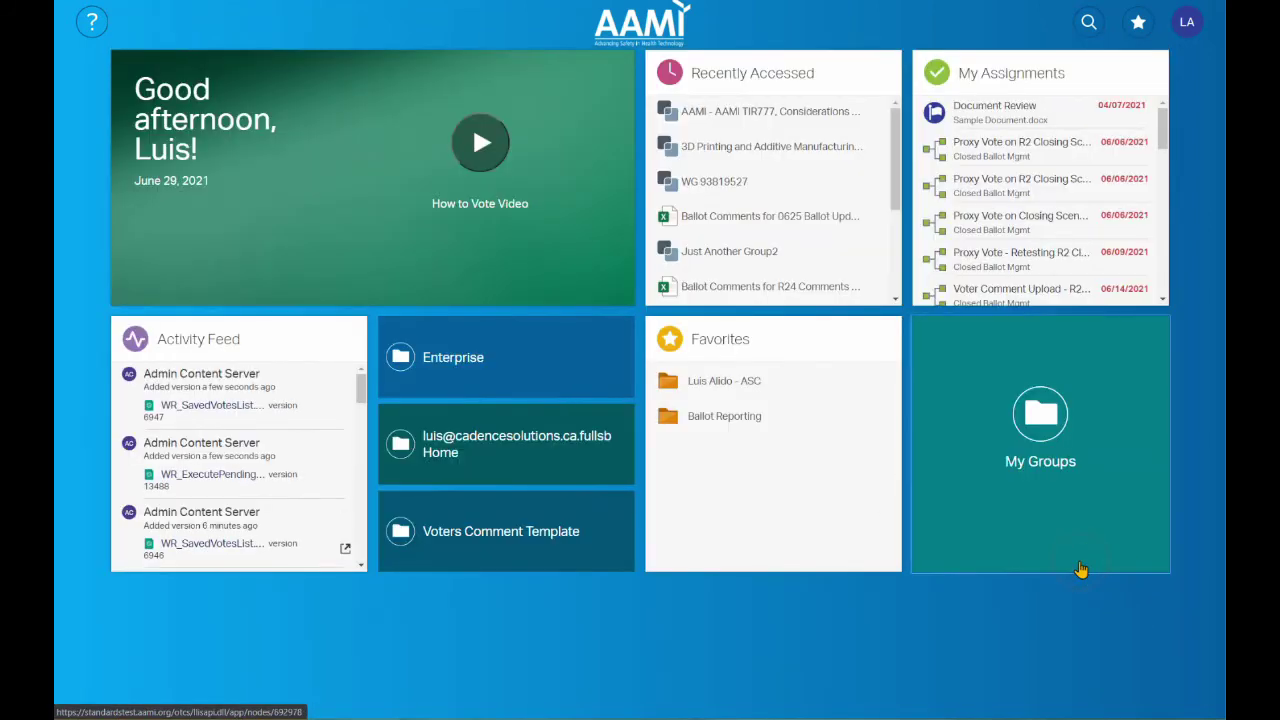
- From My Groups, open the Ballot folder of the AAMI TIR777 project under the 3D Printing and Additive Manufacturing Committee
{"action": "left_click", "coordinate": [992, 494]}
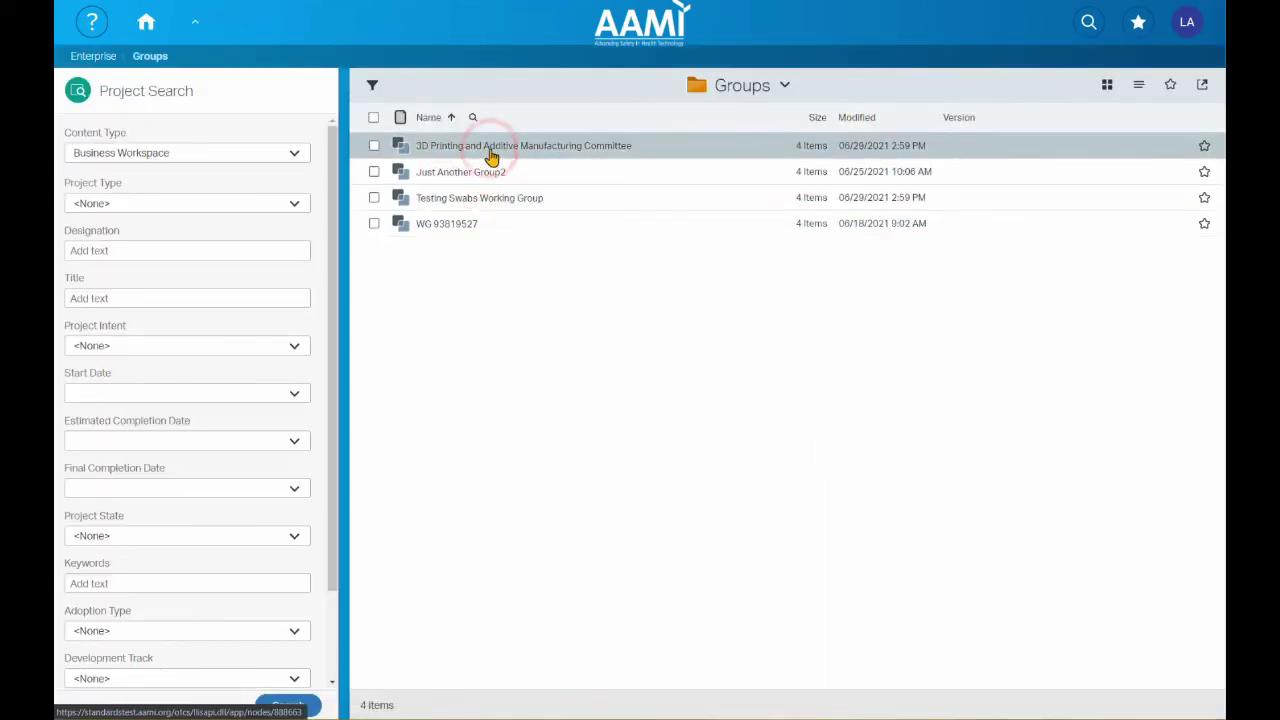
{"action": "left_click", "coordinate": [491, 152]}
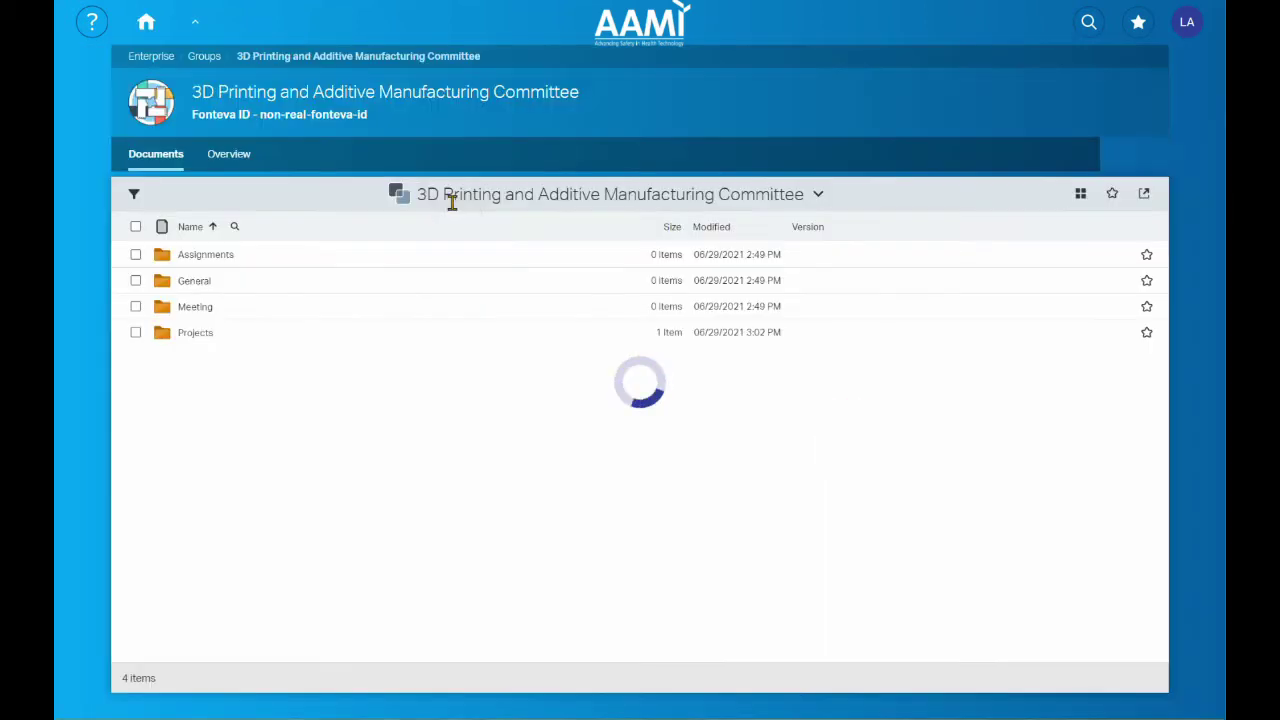
{"action": "left_click", "coordinate": [230, 386]}
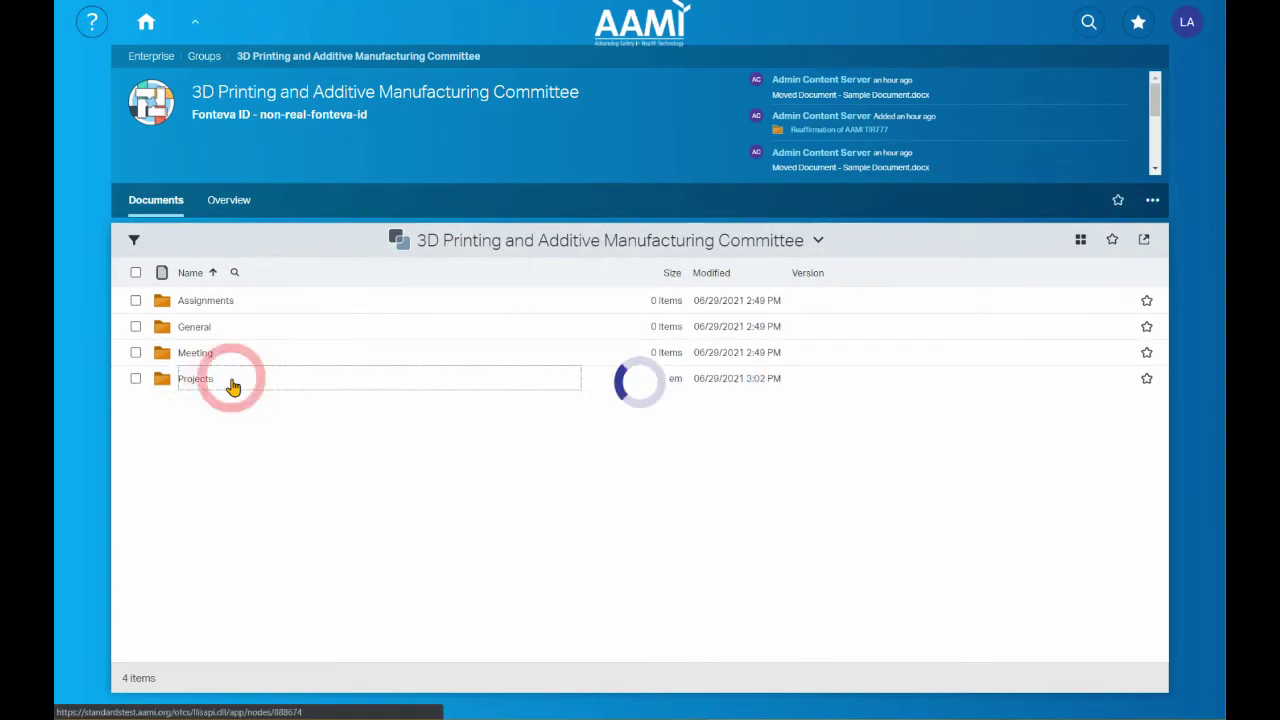
{"action": "left_click", "coordinate": [240, 304]}
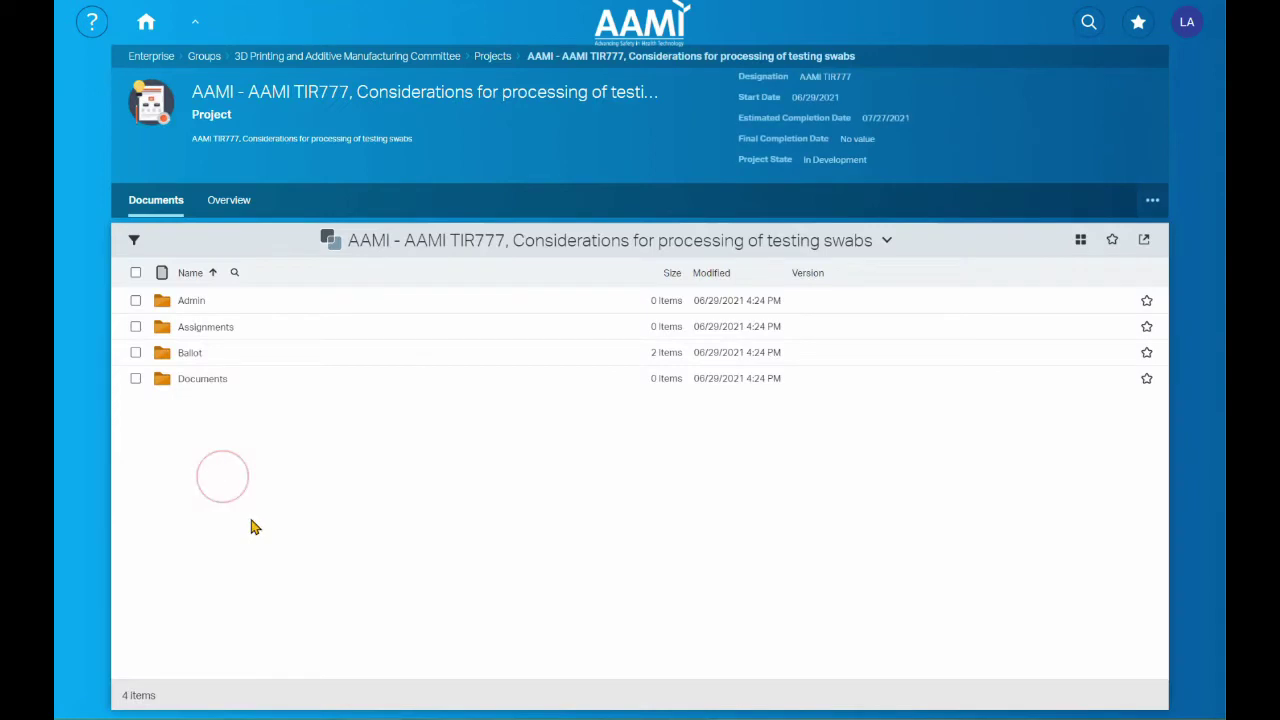
{"action": "left_click", "coordinate": [180, 357]}
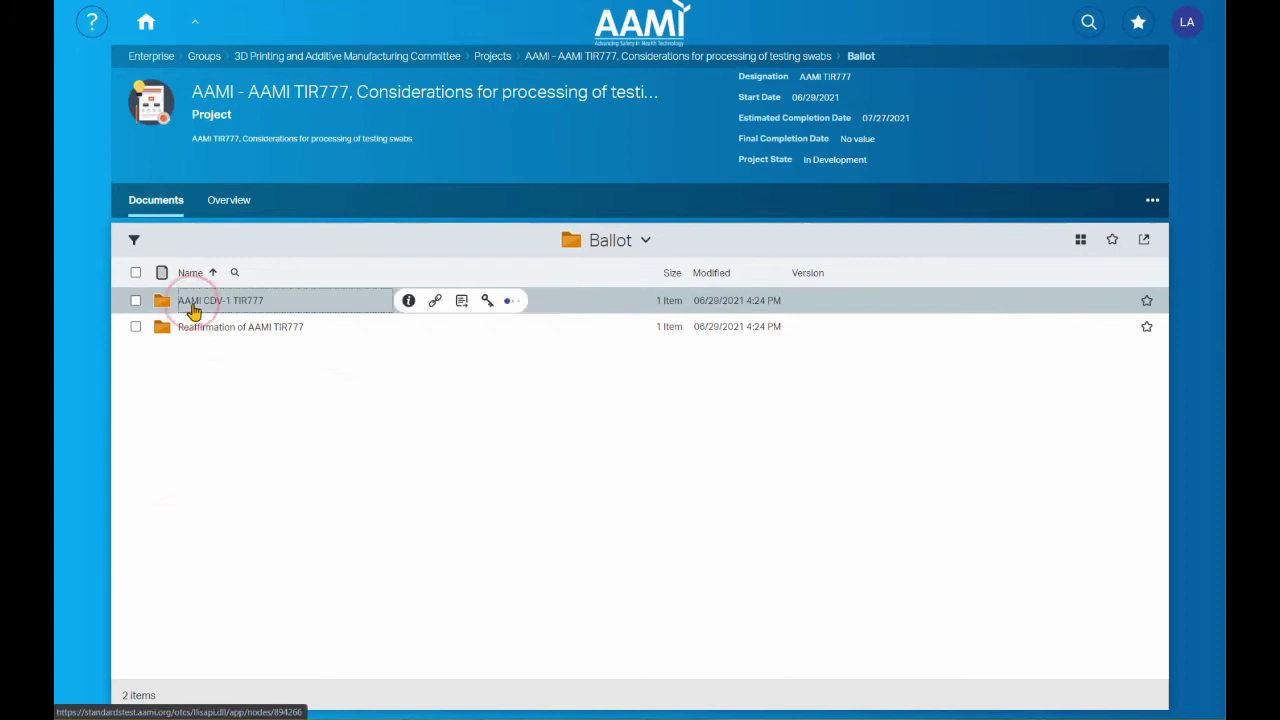
- Open the AAMI CDV-1 TIR777 folder to locate Sample Document.docx, and return to the home page
{"action": "left_click", "coordinate": [195, 310]}
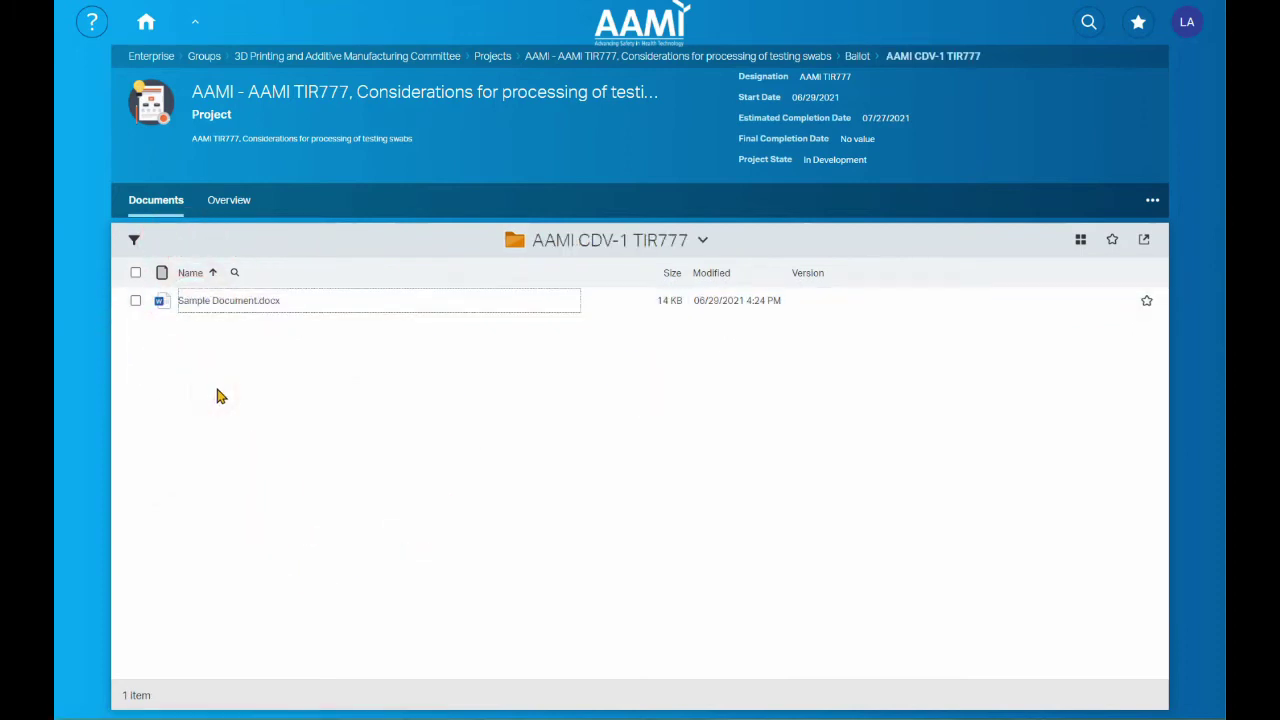
{"action": "left_click", "coordinate": [344, 455]}
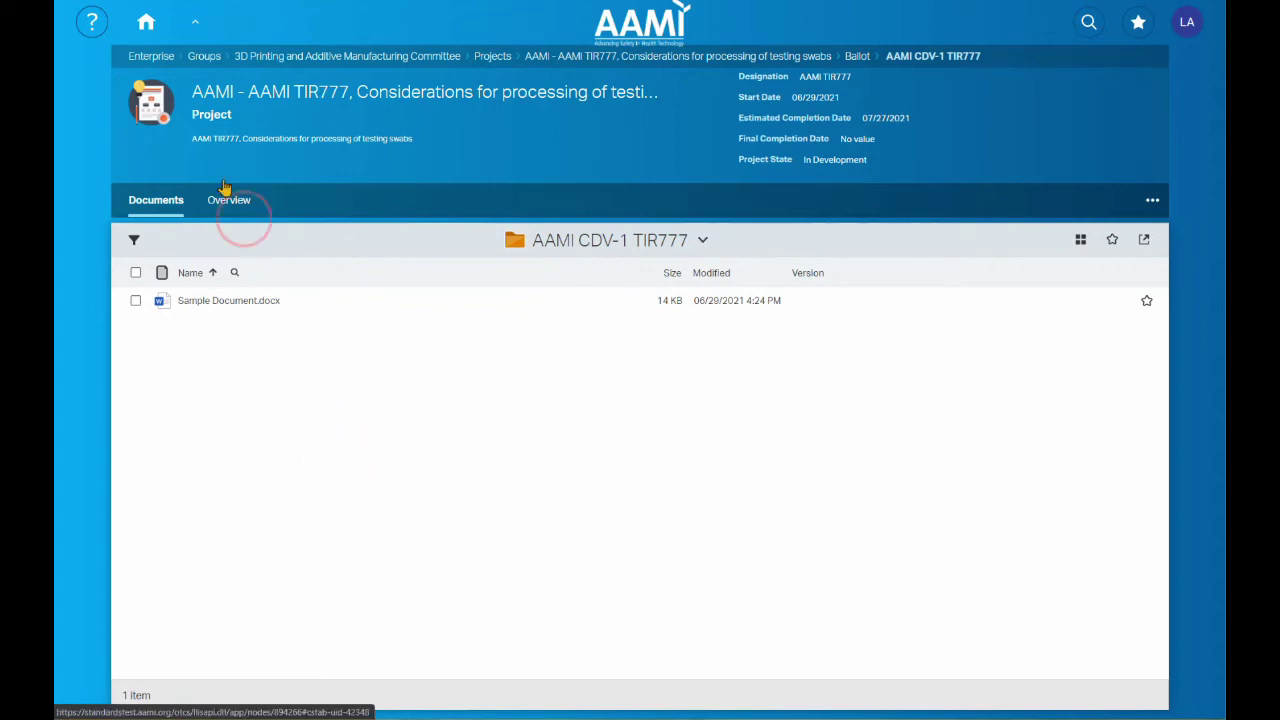
{"action": "left_click", "coordinate": [132, 28]}
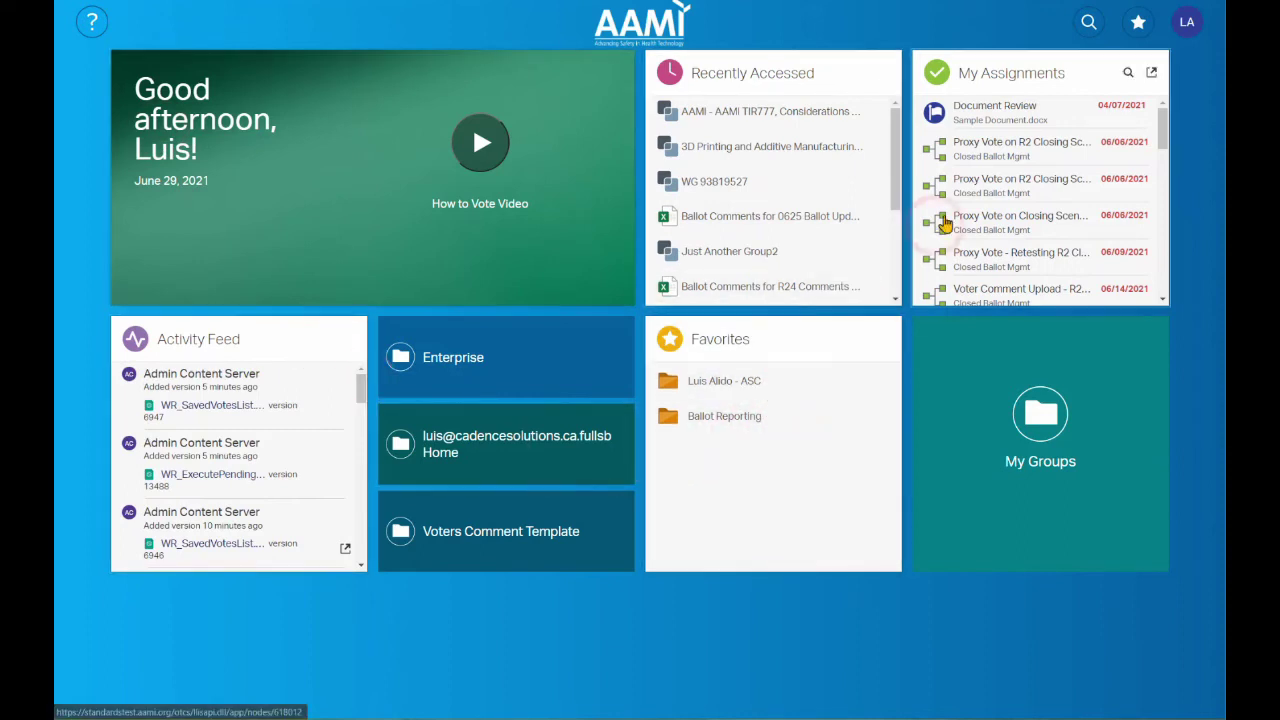
- Search the portal by group name for "3D printing" and review the results
{"action": "left_click", "coordinate": [1089, 21]}
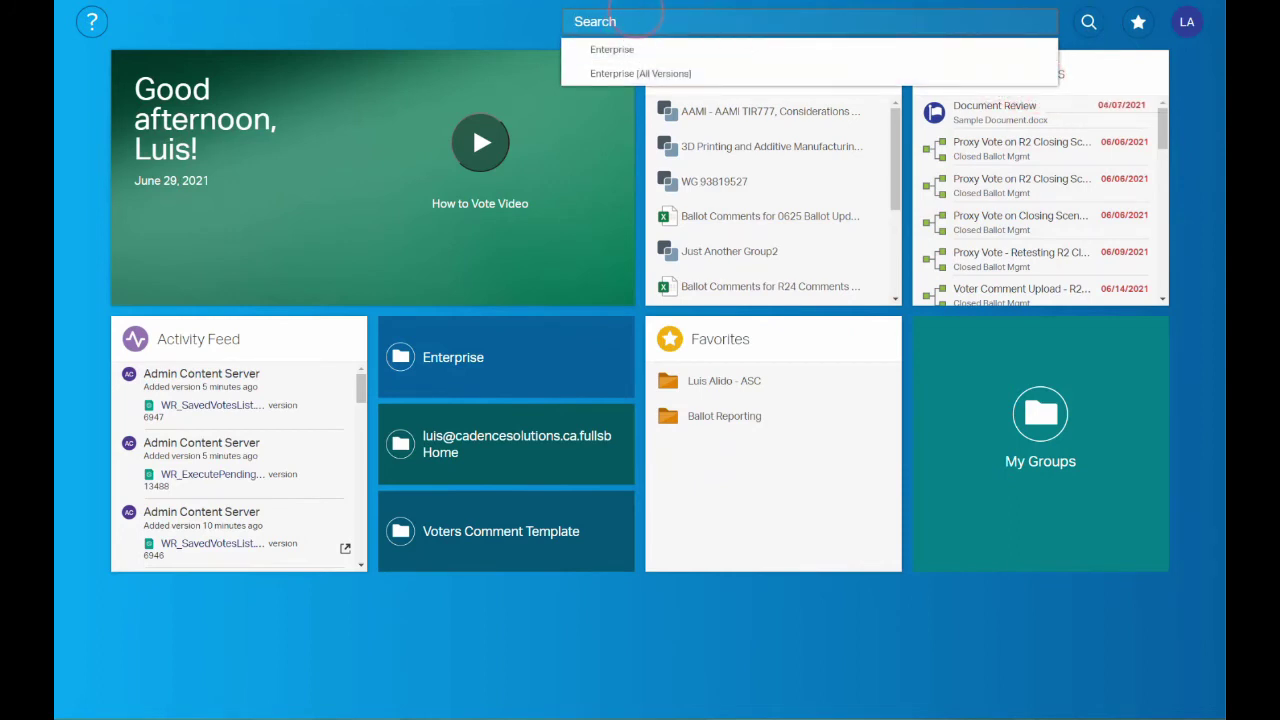
{"action": "type", "text": "3D printing"}
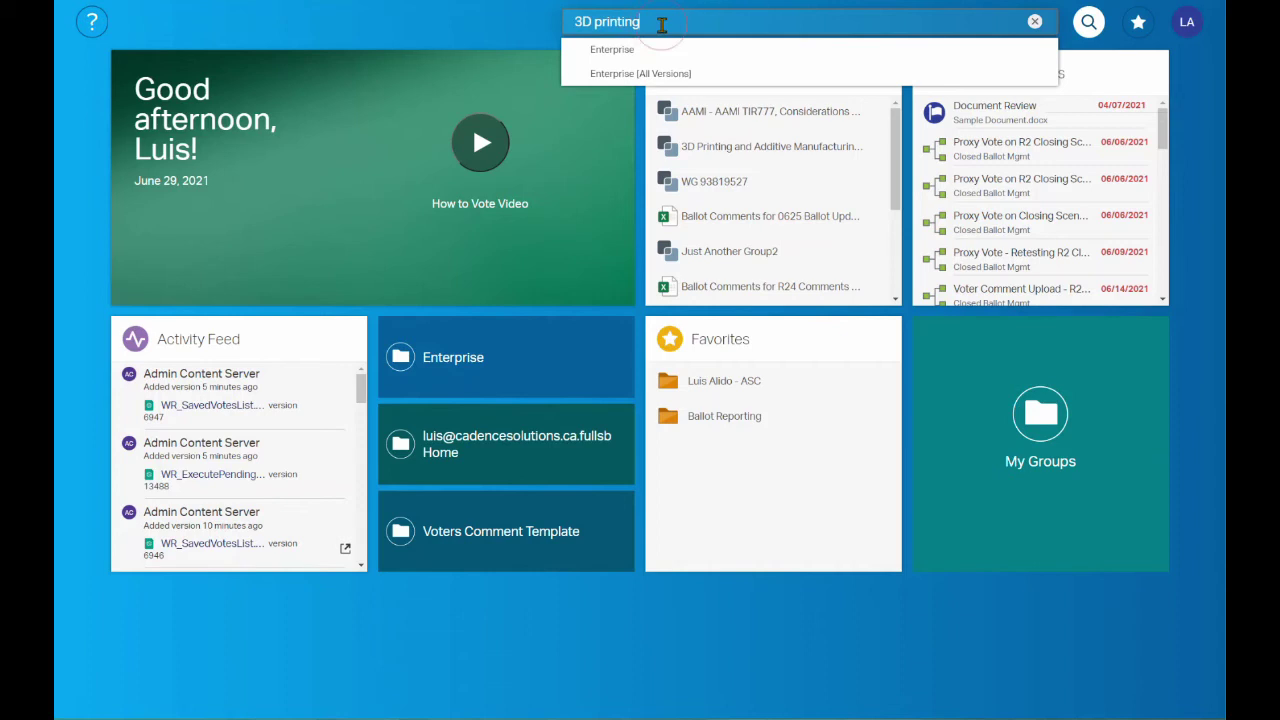
{"action": "key", "text": "Return"}
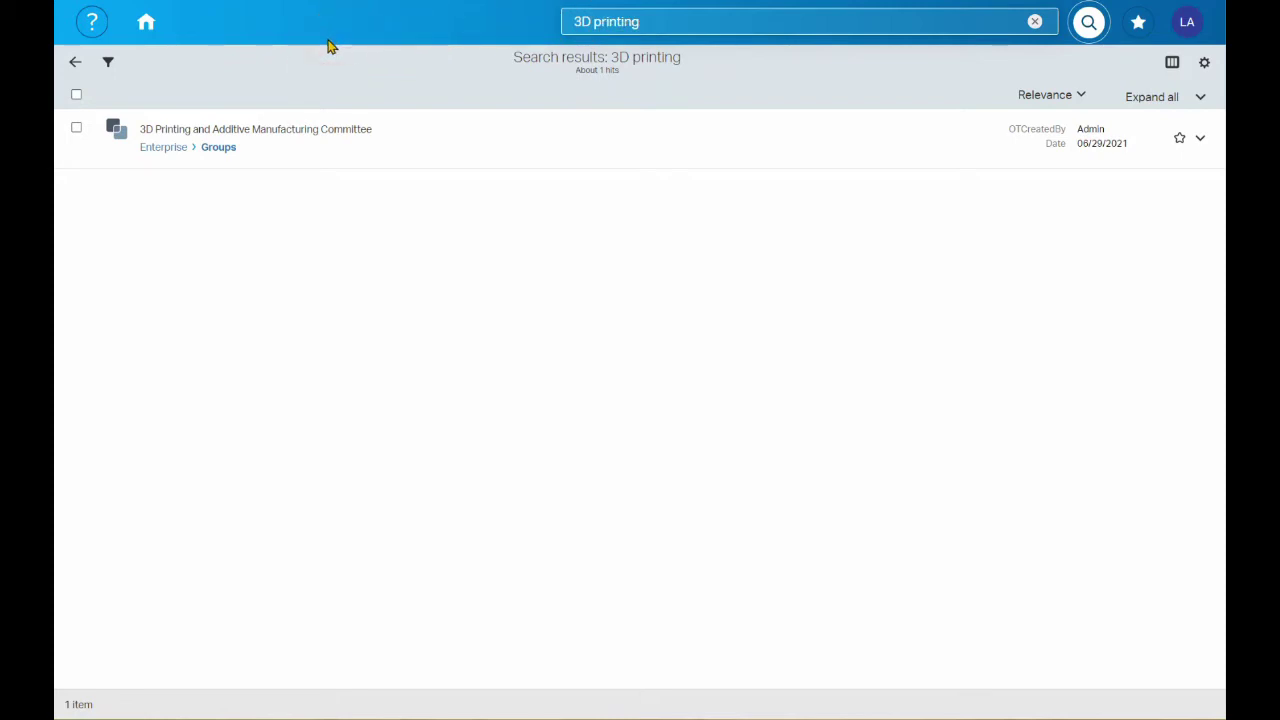
{"action": "left_click", "coordinate": [394, 264]}
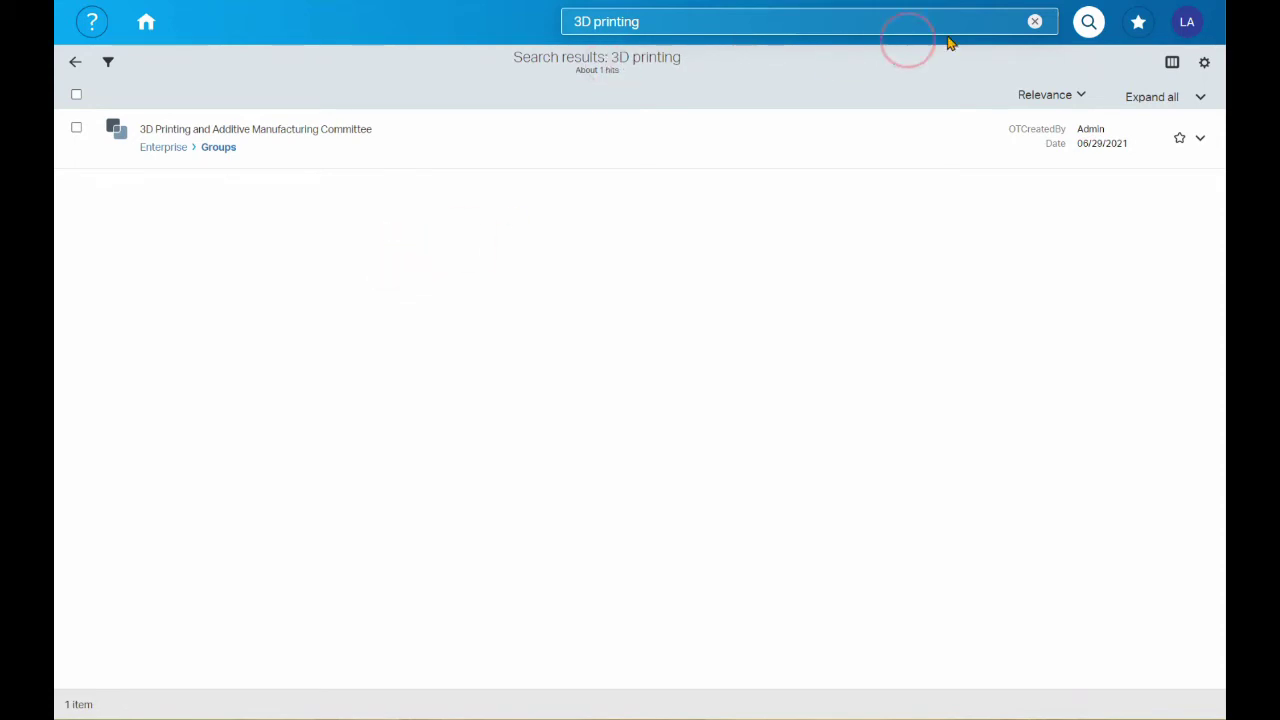
- Replace the search with "testing swabs" and review the location paths of the matching groups and projects
{"action": "left_click", "coordinate": [1034, 21]}
{"action": "left_click", "coordinate": [739, 20]}
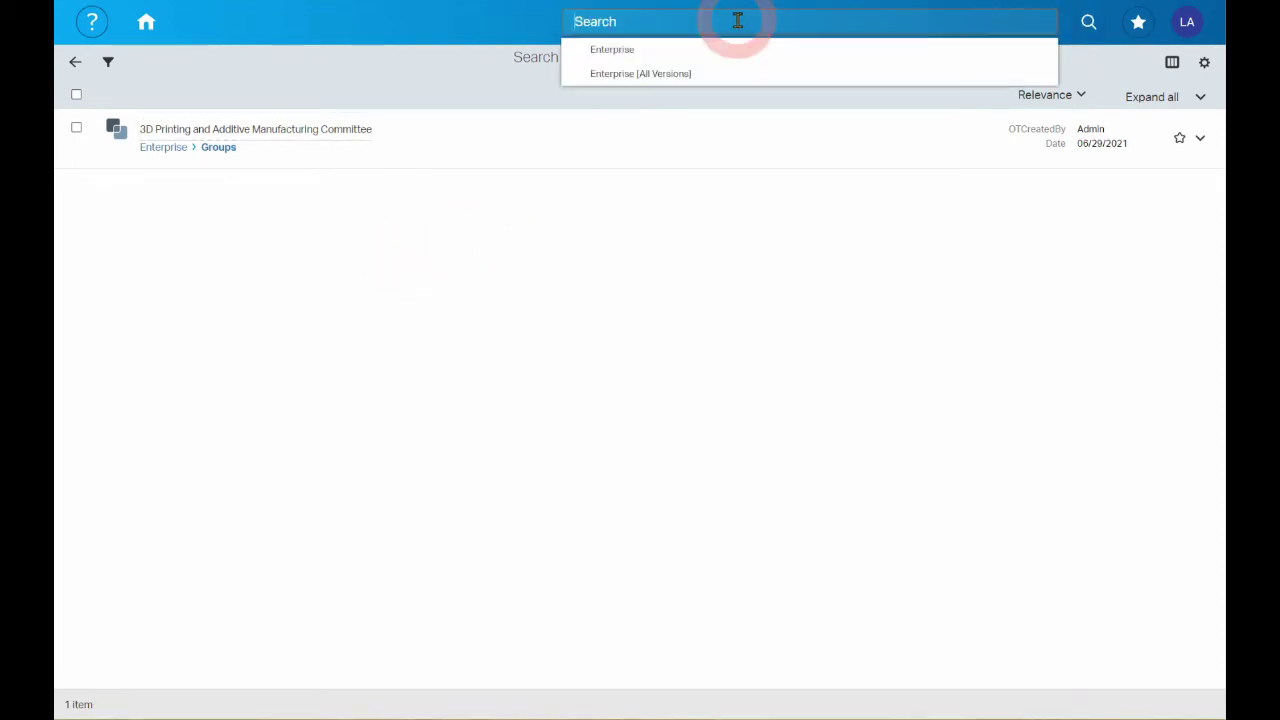
{"action": "type", "text": "testing swabs"}
{"action": "key", "text": "Return"}
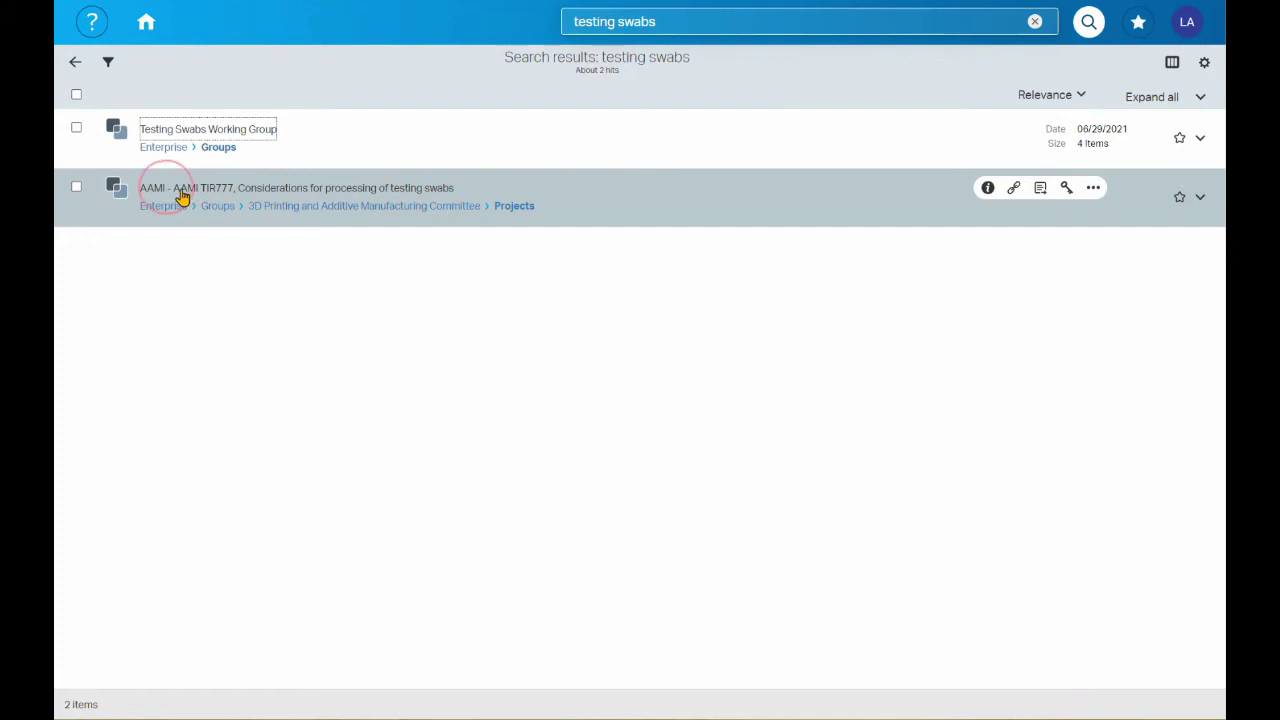
{"action": "left_click", "coordinate": [514, 205]}
{"action": "left_click", "coordinate": [375, 295]}
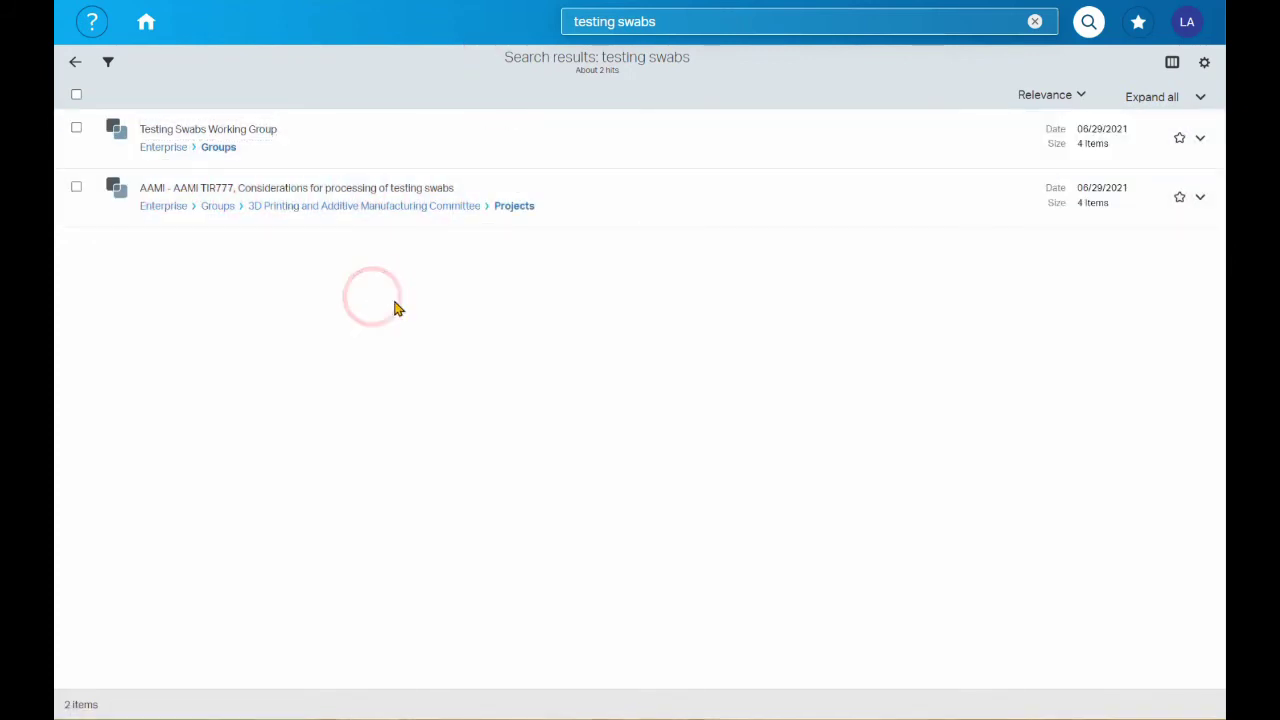
- Search for the designation "TIR777" and review the matching ballot folders and project
{"action": "left_click", "coordinate": [1033, 28]}
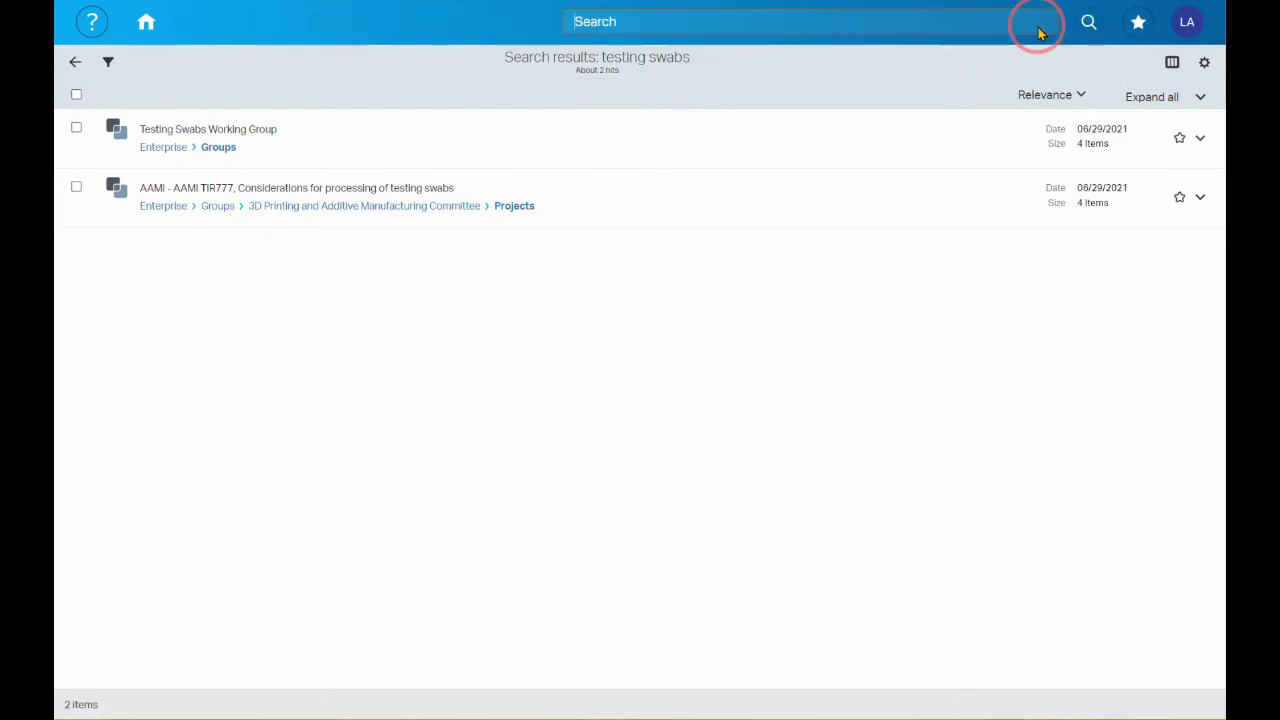
{"action": "left_click", "coordinate": [719, 30]}
{"action": "type", "text": "TIR777"}
{"action": "left_click", "coordinate": [714, 48]}
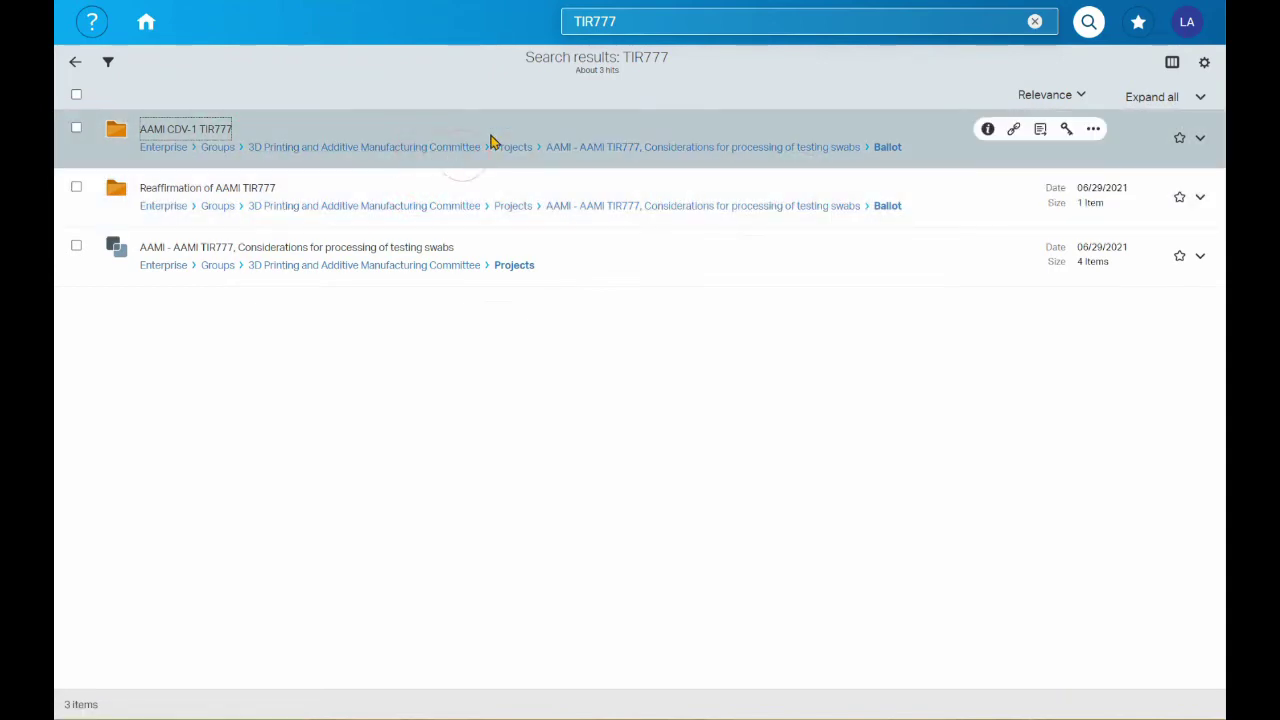
{"action": "left_click", "coordinate": [385, 222]}
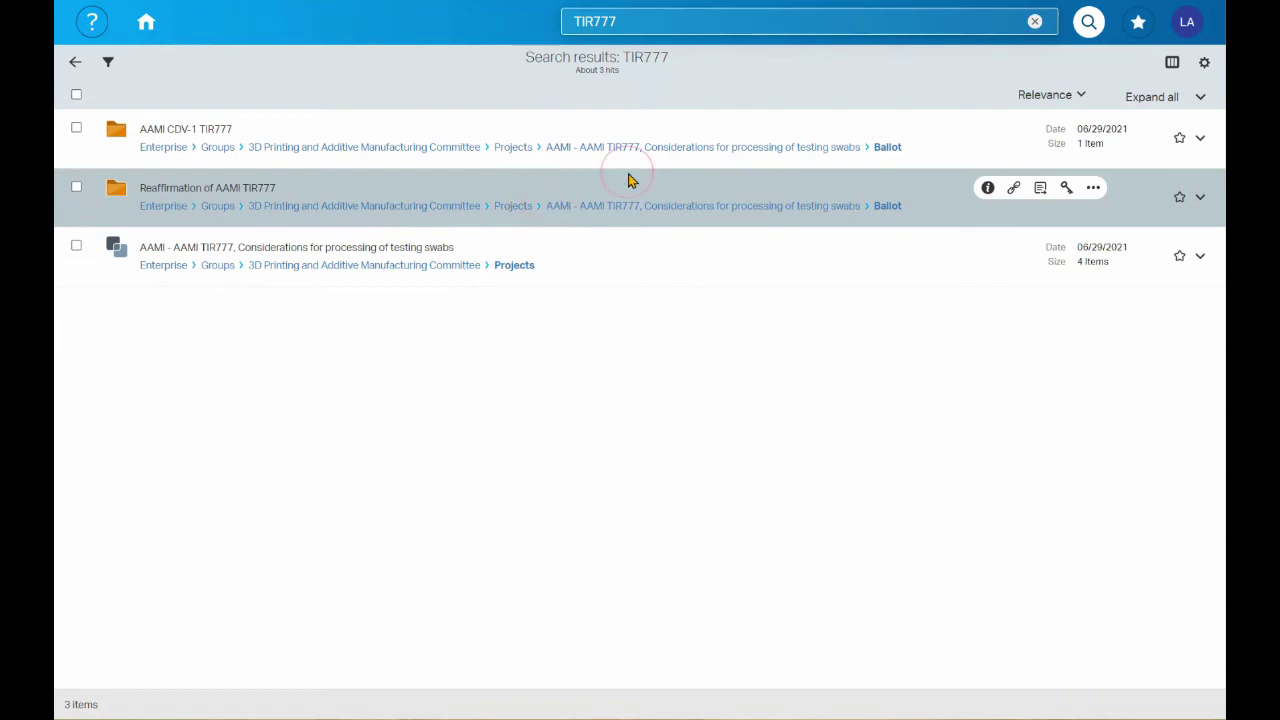
- Search document contents for "lorem ipsum", open the first Sample Document.docx result, and return to the home page
{"action": "left_click", "coordinate": [1035, 31]}
{"action": "left_click", "coordinate": [859, 21]}
{"action": "type", "text": "lorem ipsum"}
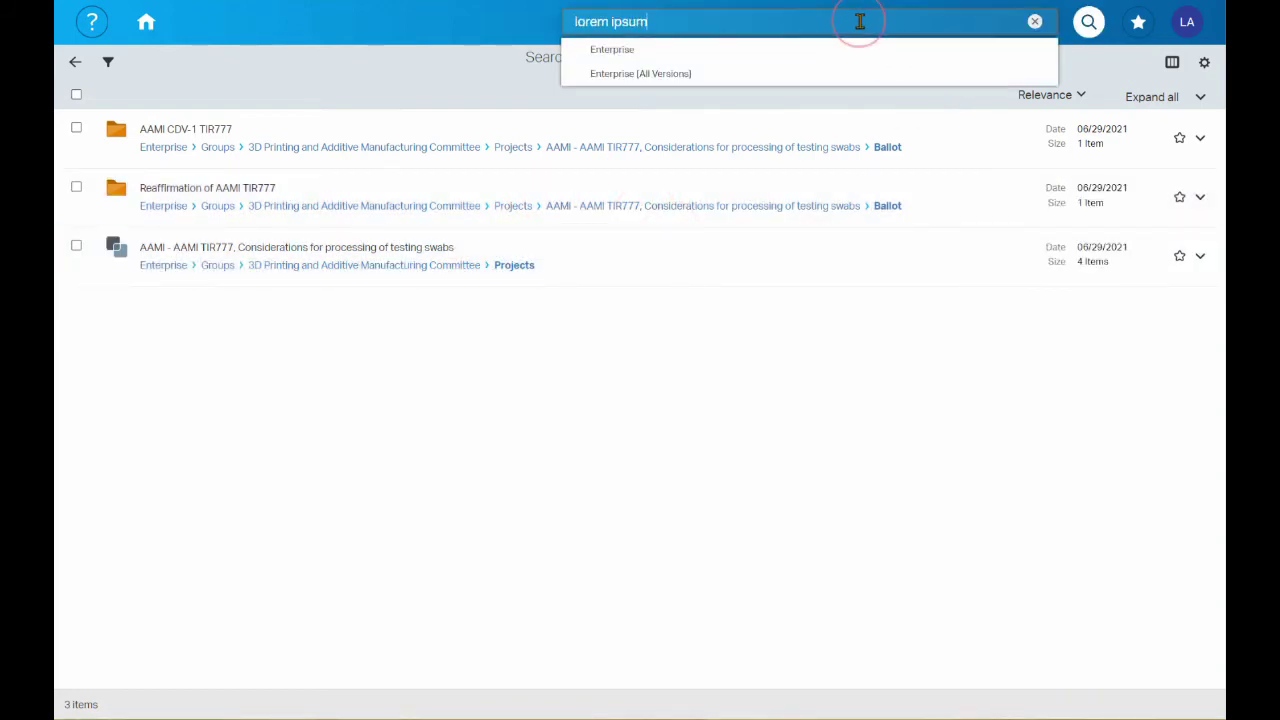
{"action": "key", "text": "Return"}
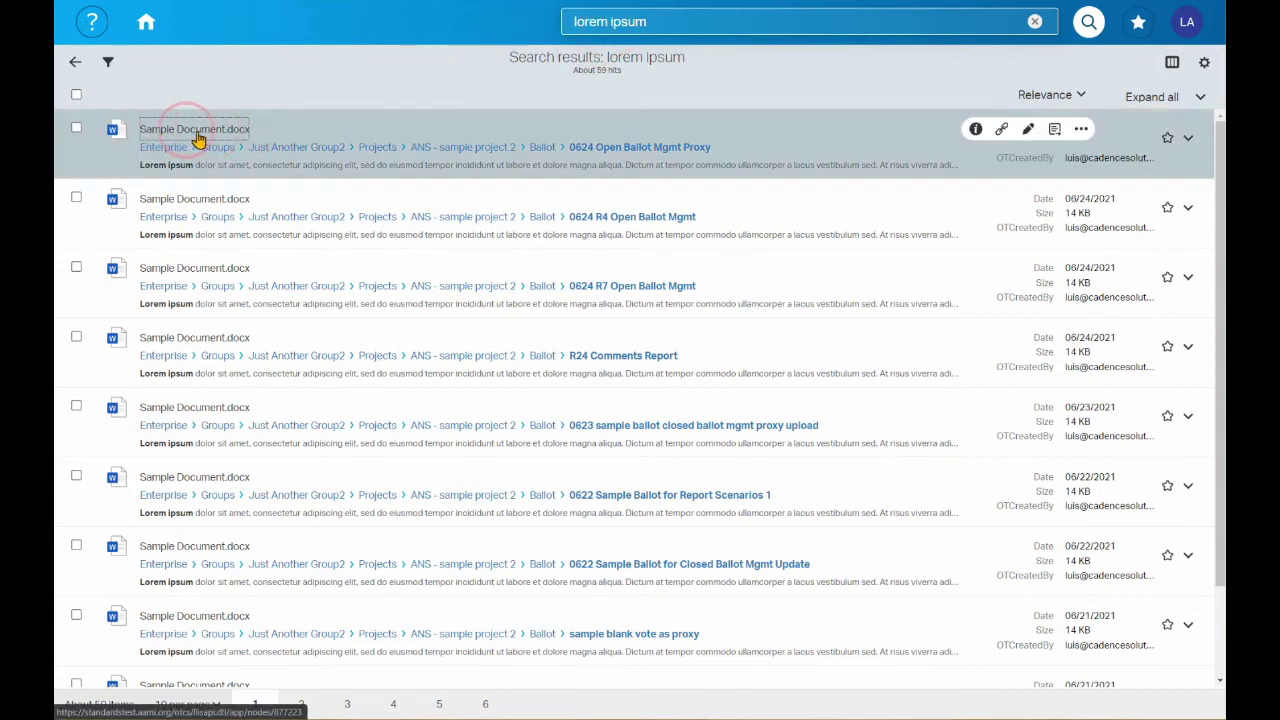
{"action": "left_click", "coordinate": [248, 128]}
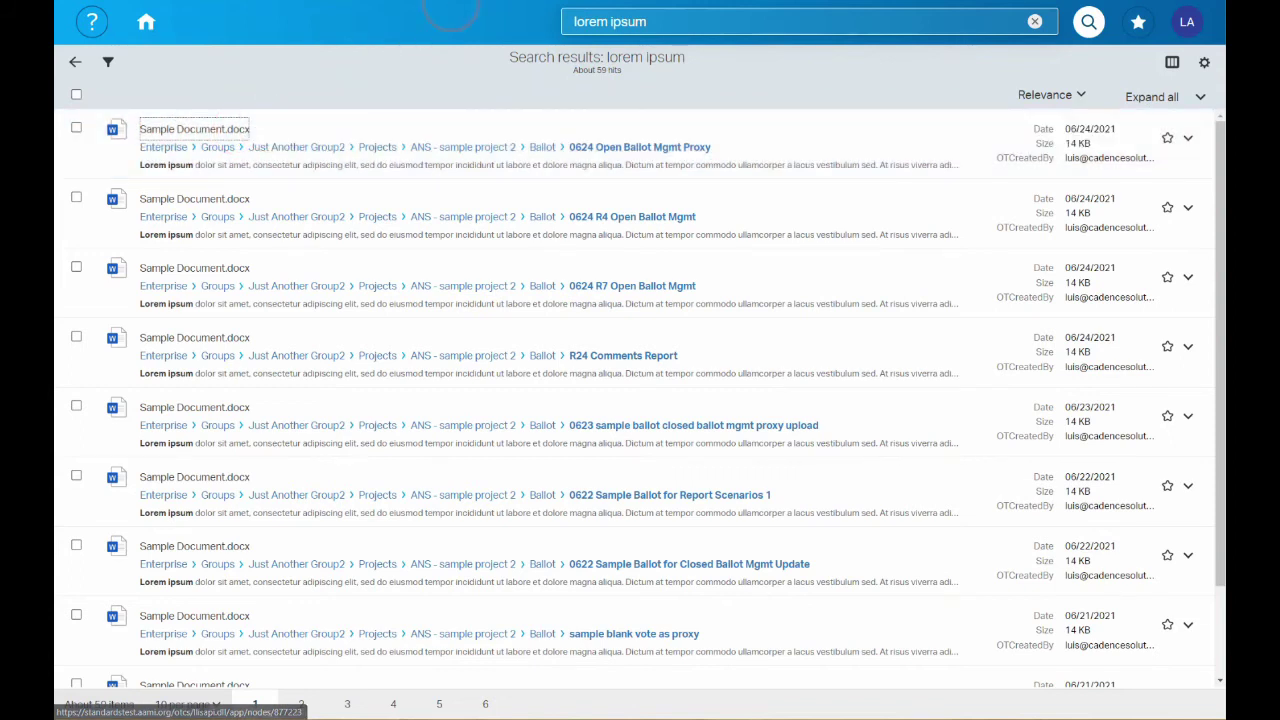
{"action": "left_click", "coordinate": [419, 72]}
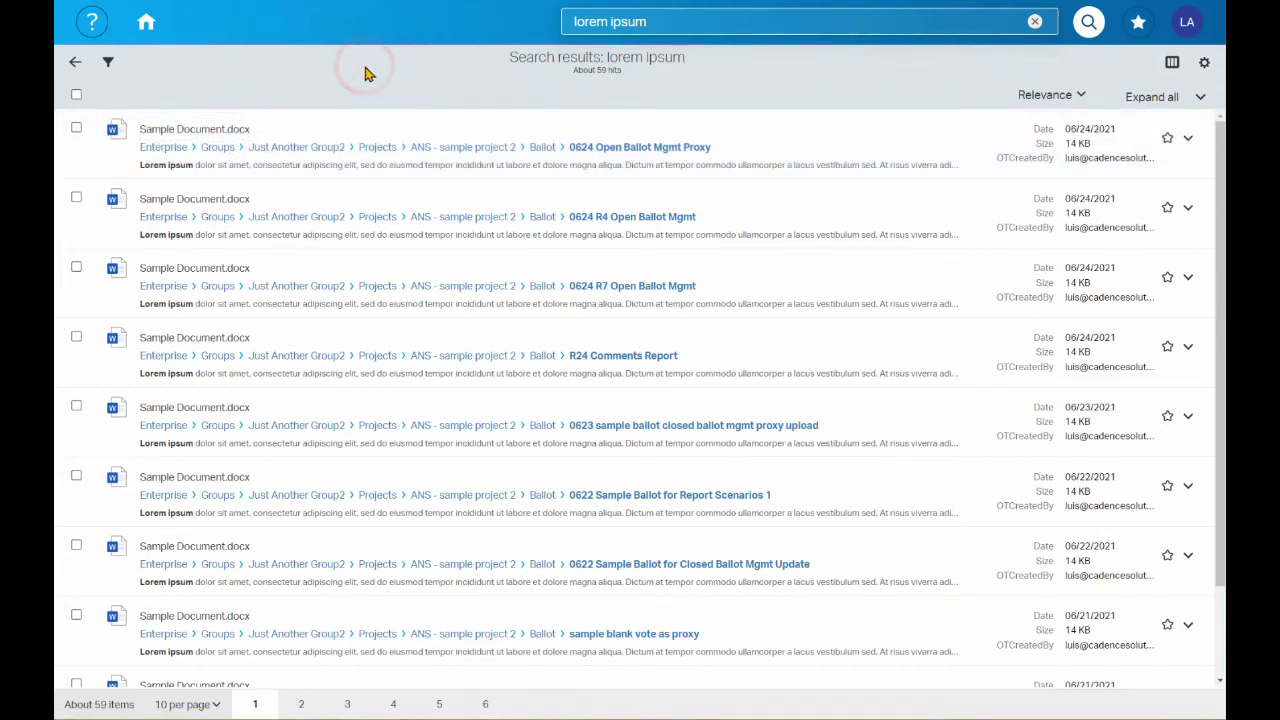
{"action": "left_click", "coordinate": [146, 22]}
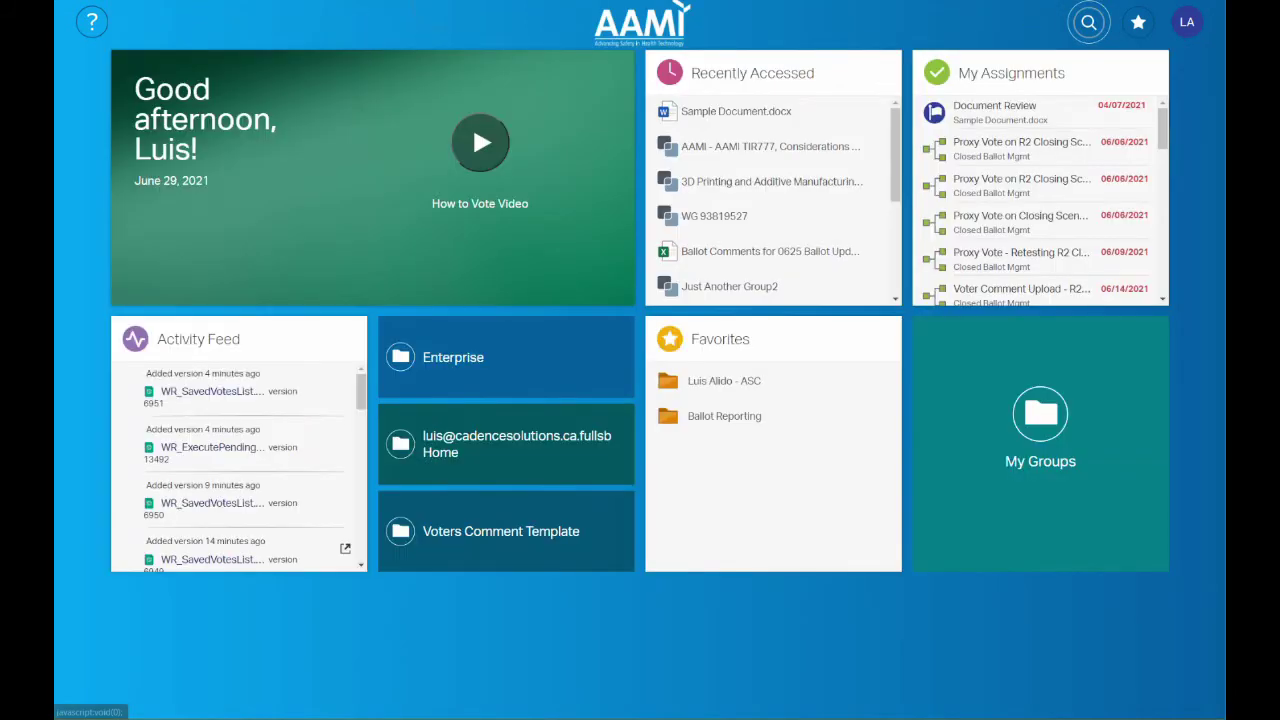
- Open the View Ballot - AAMI CDV-2 TIR777 assignment from My Assignments
{"action": "left_click", "coordinate": [700, 138]}
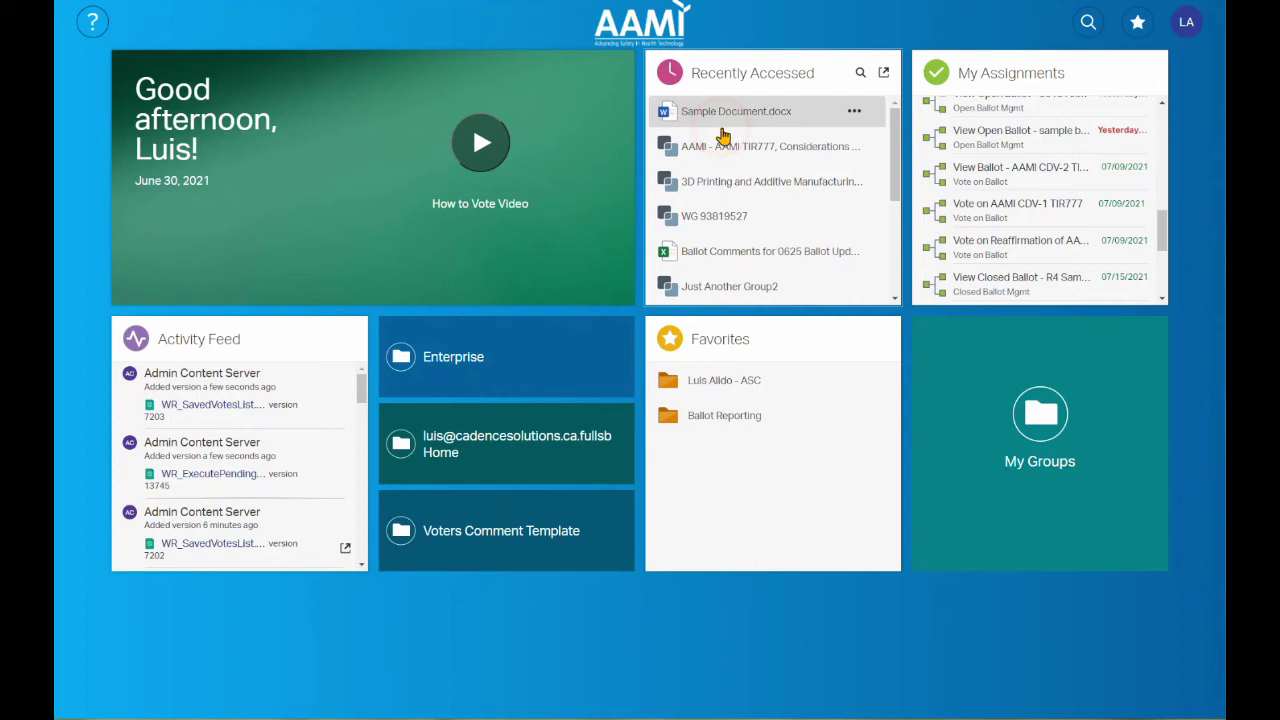
{"action": "left_click", "coordinate": [1028, 76]}
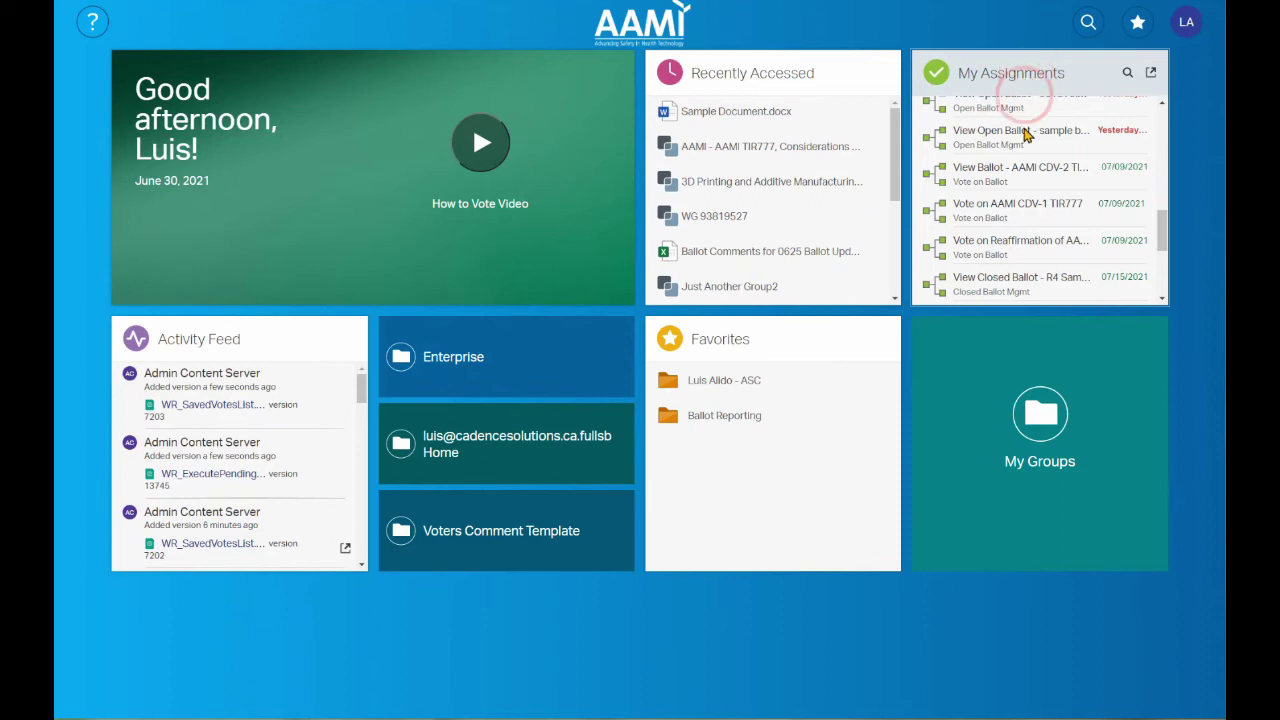
{"action": "left_click", "coordinate": [983, 176]}
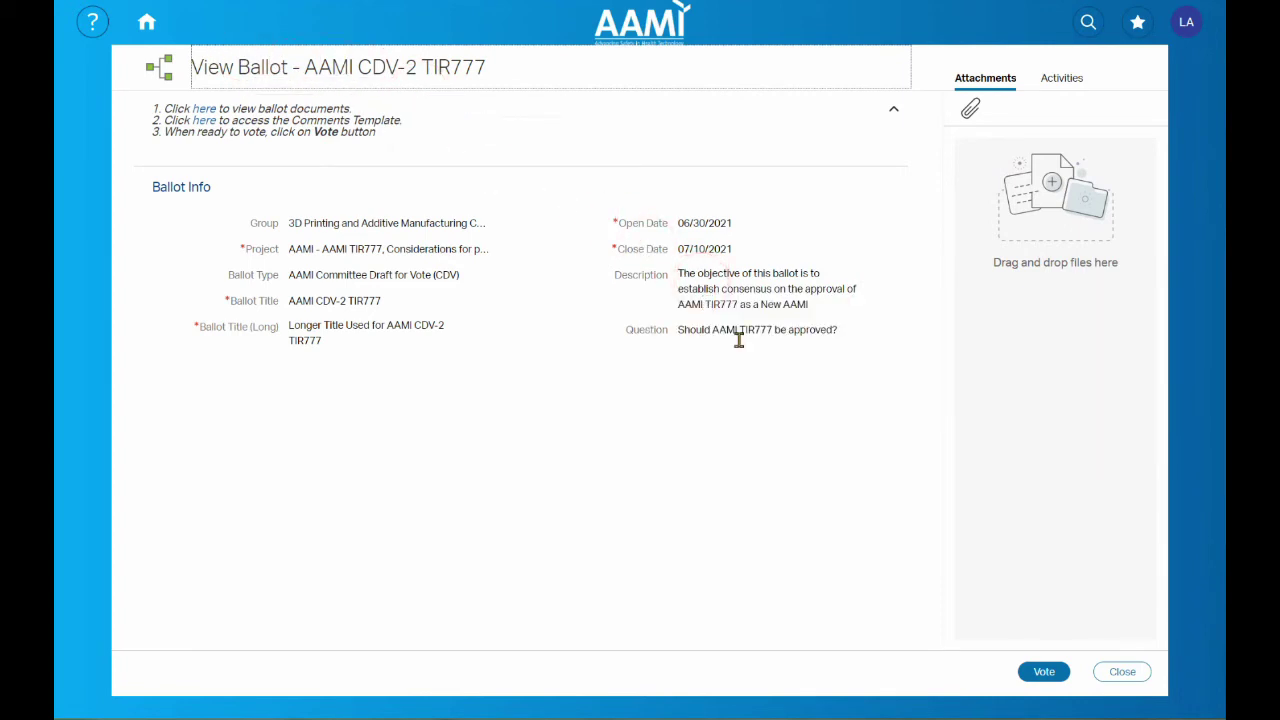
- Start voting on the ballot and answer the approval question with Disapprove (comments required)
{"action": "left_click", "coordinate": [1040, 671]}
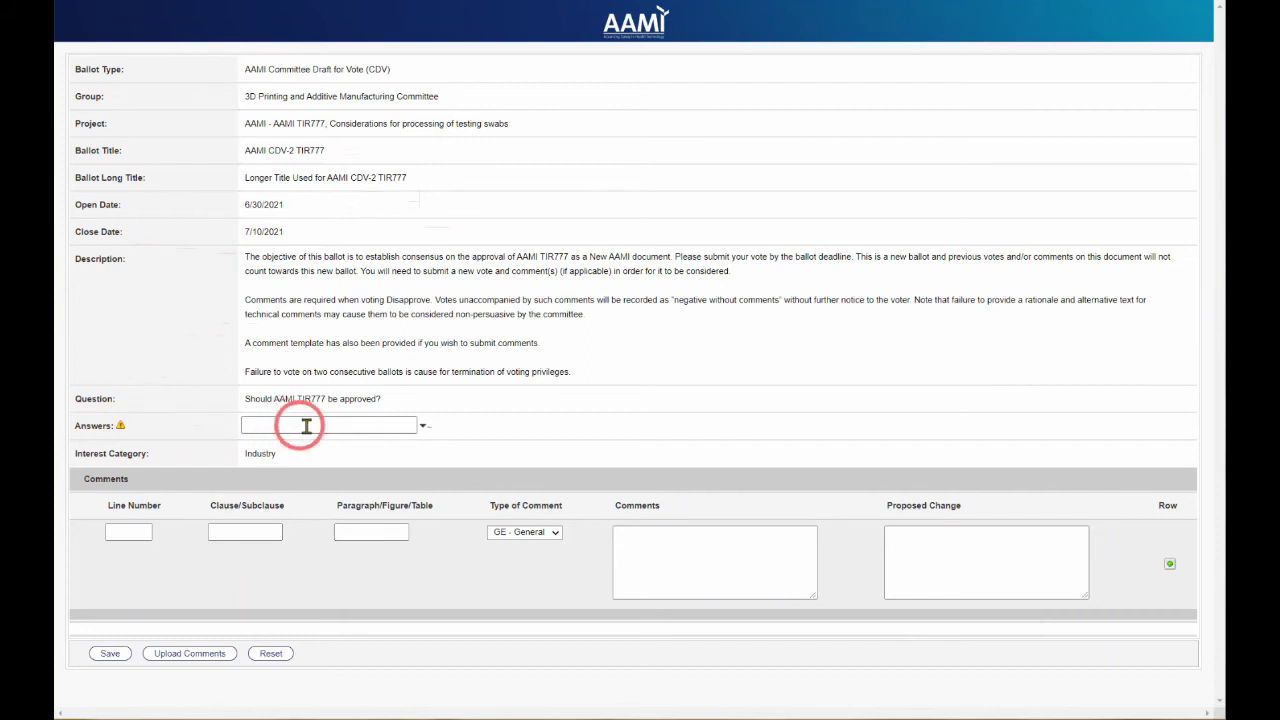
{"action": "left_click", "coordinate": [426, 427]}
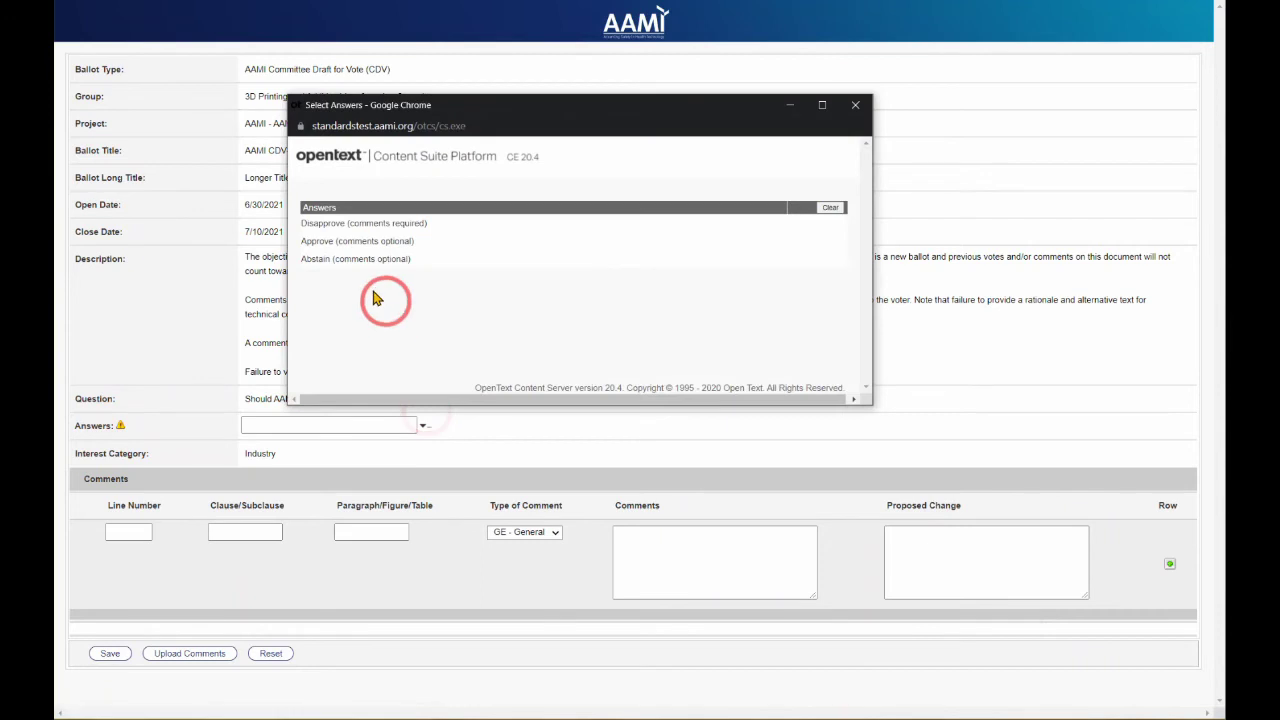
{"action": "left_click", "coordinate": [325, 222]}
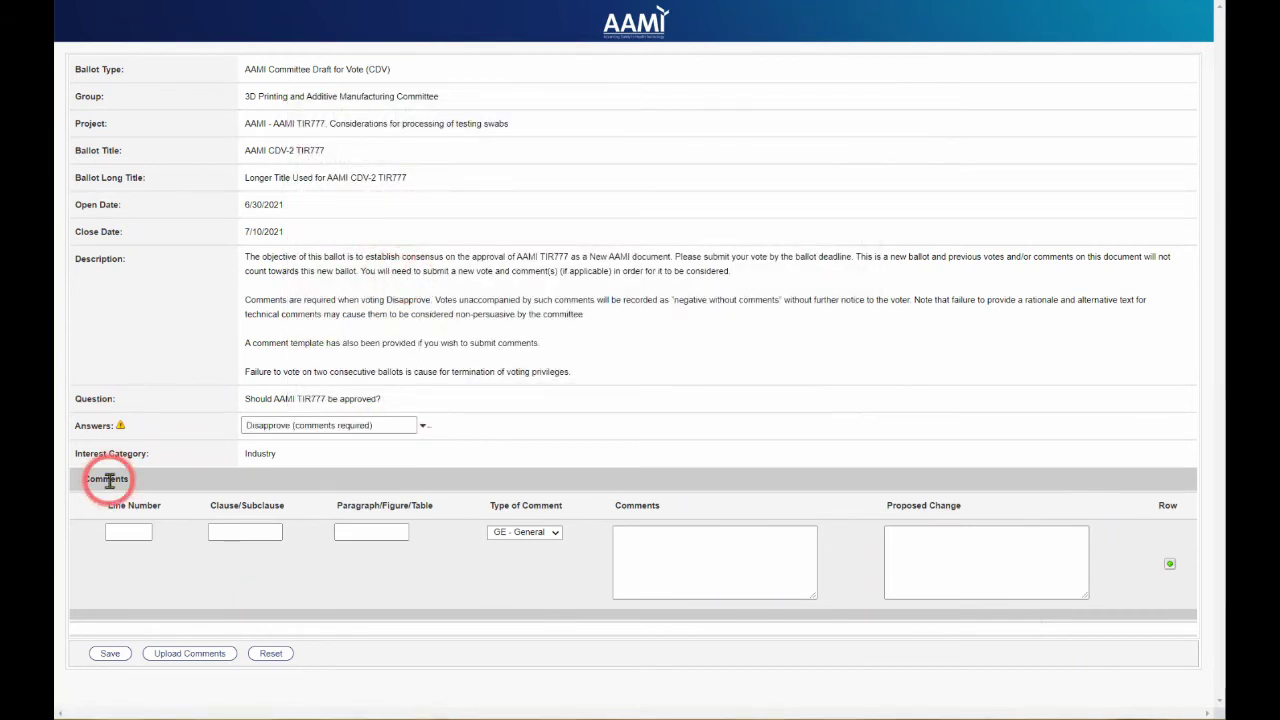
- In the first comment row, set the line number to 1, the clause/subclause to 4 and the paragraph/figure/table to b
{"action": "left_click", "coordinate": [120, 530]}
{"action": "type", "text": "1"}
{"action": "left_click", "coordinate": [212, 532]}
{"action": "left_click", "coordinate": [216, 530]}
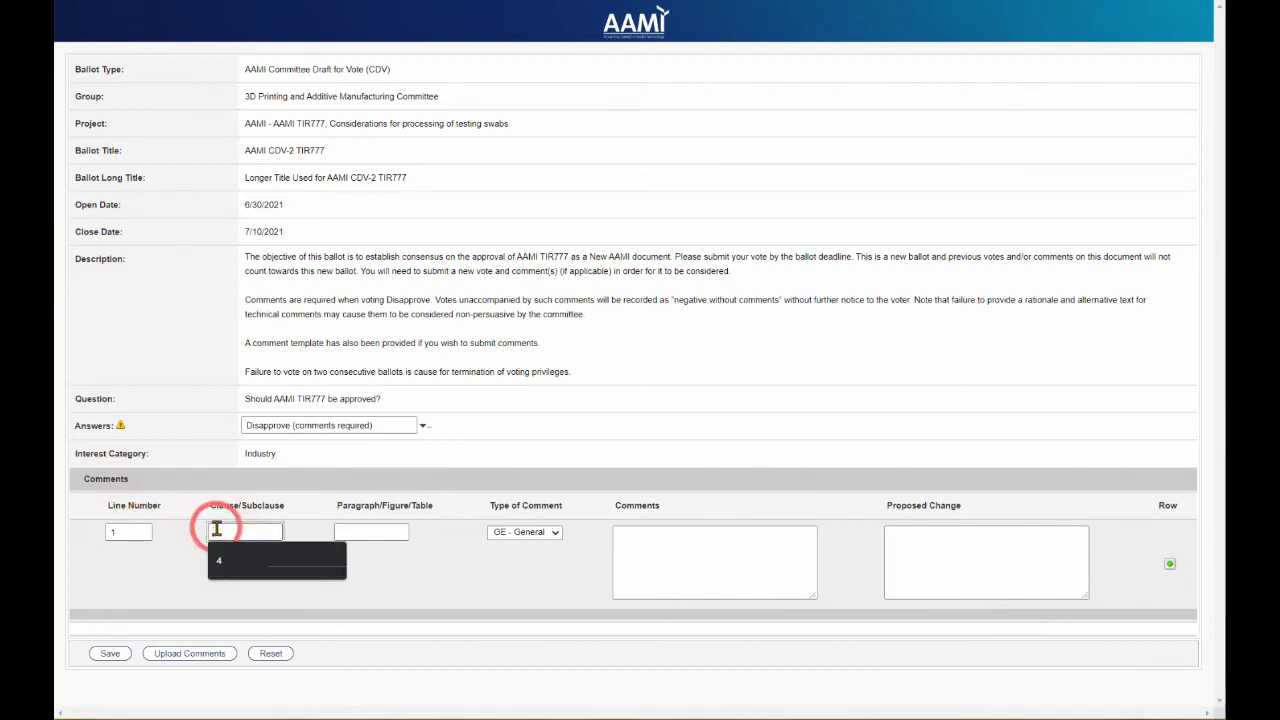
{"action": "type", "text": "4"}
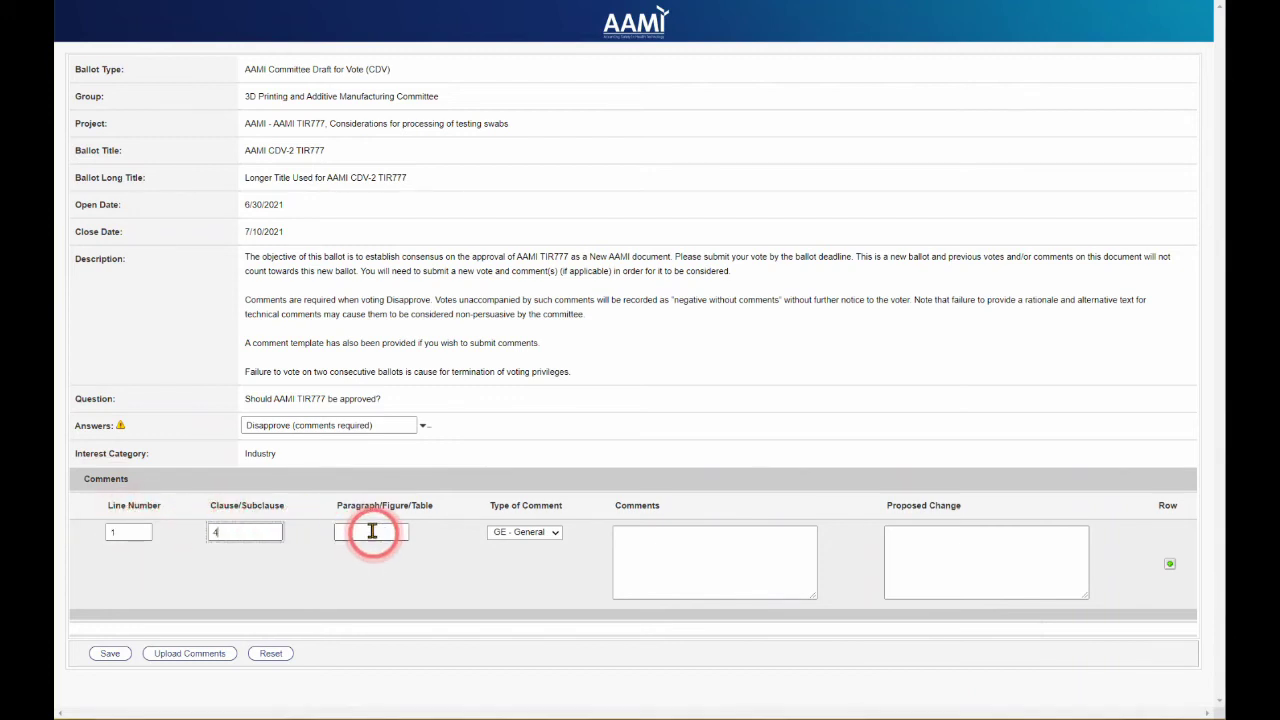
{"action": "left_click", "coordinate": [371, 531]}
{"action": "type", "text": "b"}
- Keep the comment type GE - General, and enter the comment "use different scale" with the proposed change "metric measurements"
{"action": "left_click", "coordinate": [548, 540]}
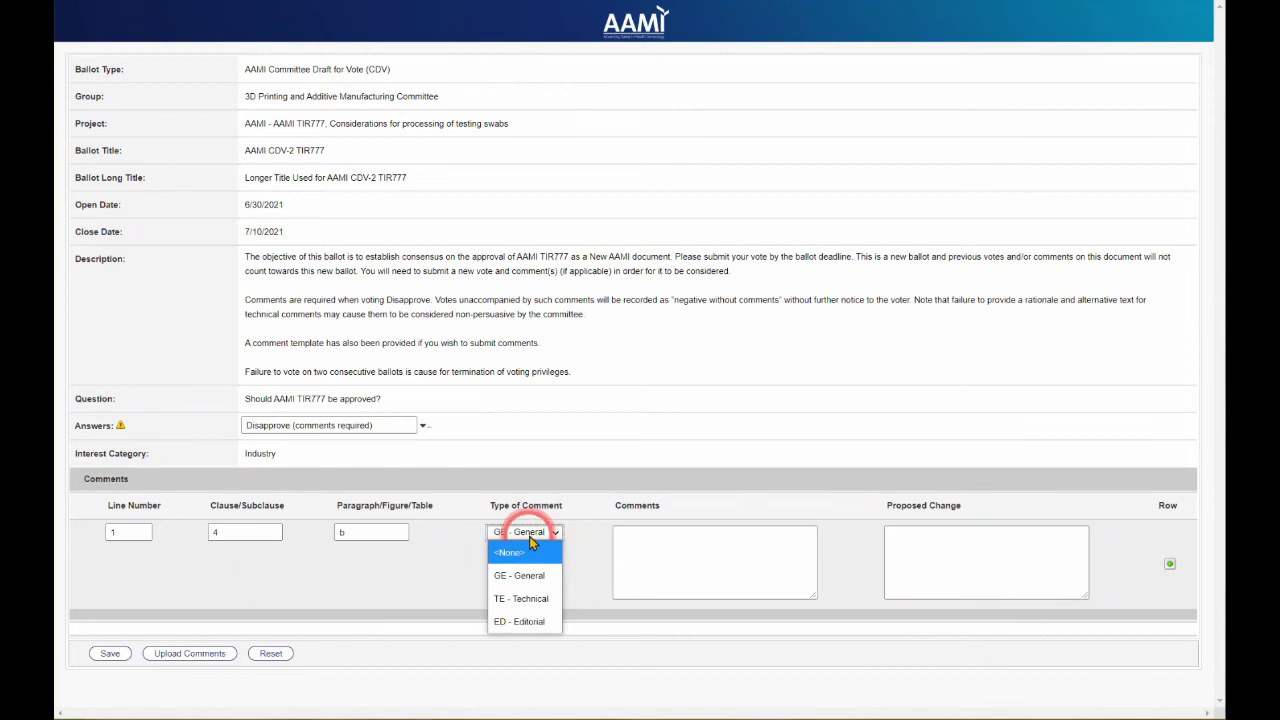
{"action": "left_click", "coordinate": [528, 533]}
{"action": "left_click", "coordinate": [704, 573]}
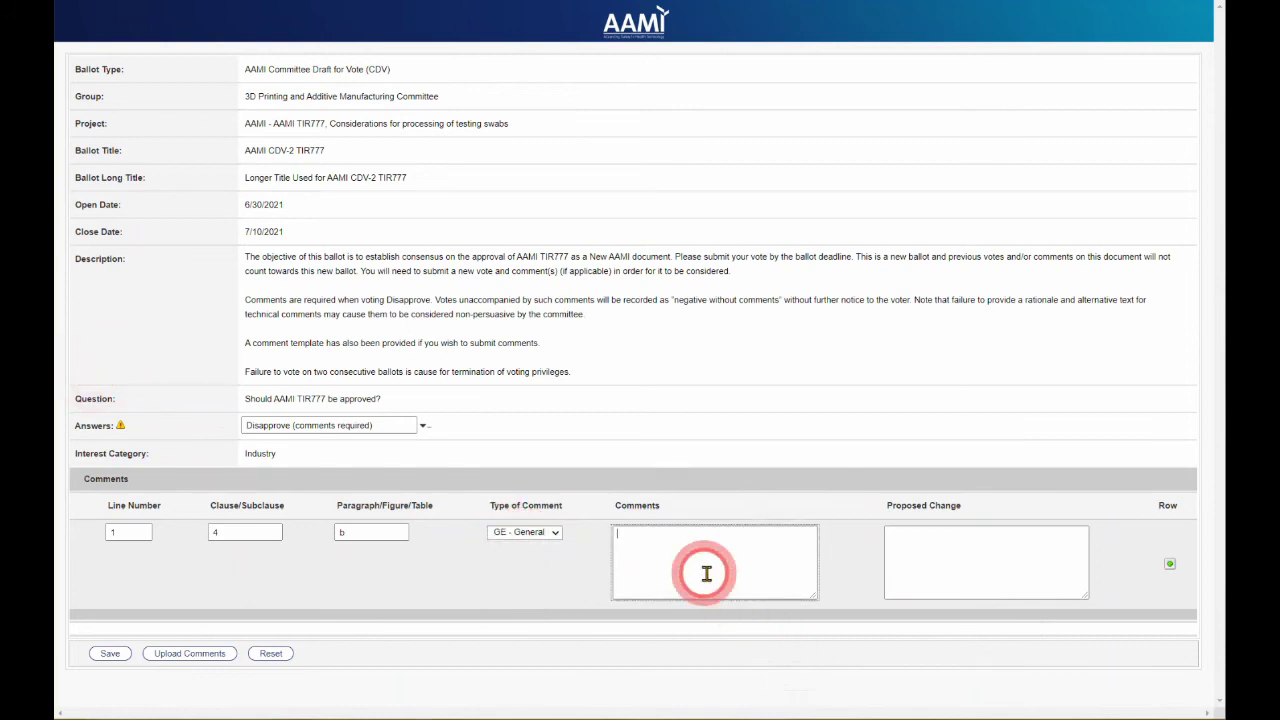
{"action": "type", "text": "use different scale"}
{"action": "key", "text": "Tab"}
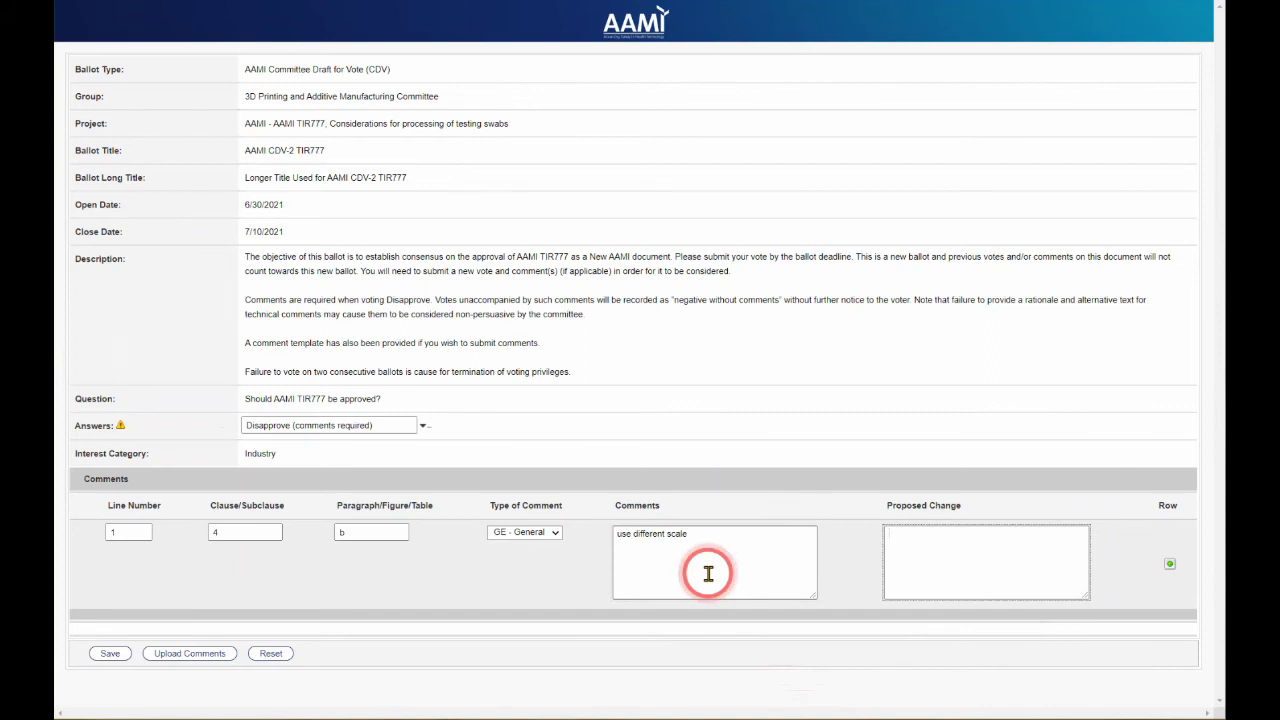
{"action": "type", "text": "metric measurements"}
{"action": "left_click", "coordinate": [510, 256]}
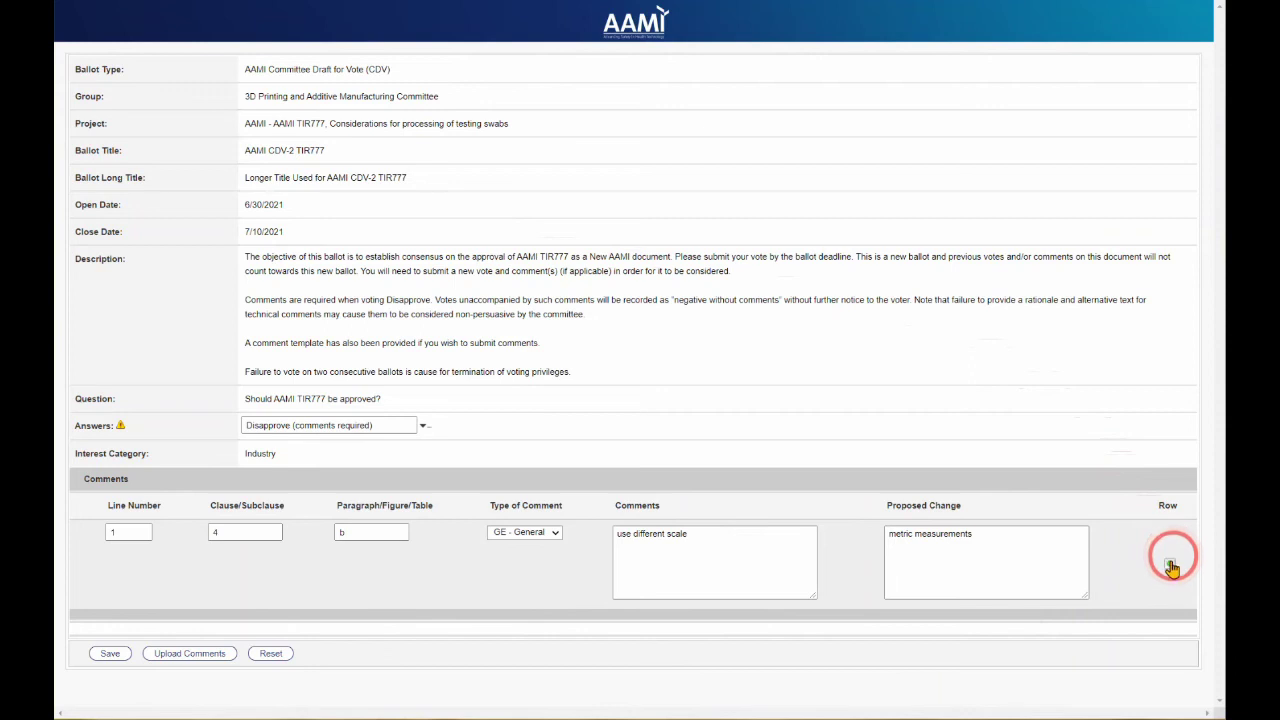
- Add a second comment row, delete it, and save the ballot vote
{"action": "left_click", "coordinate": [1171, 566]}
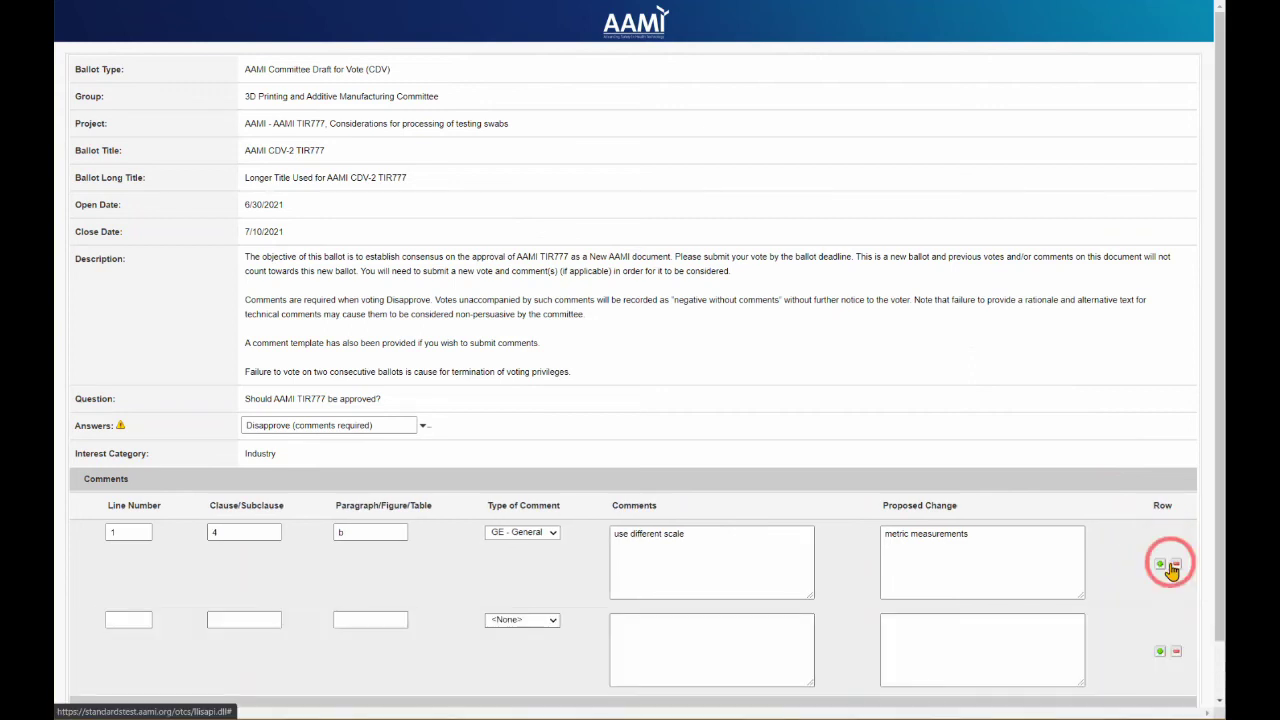
{"action": "left_click", "coordinate": [1177, 652]}
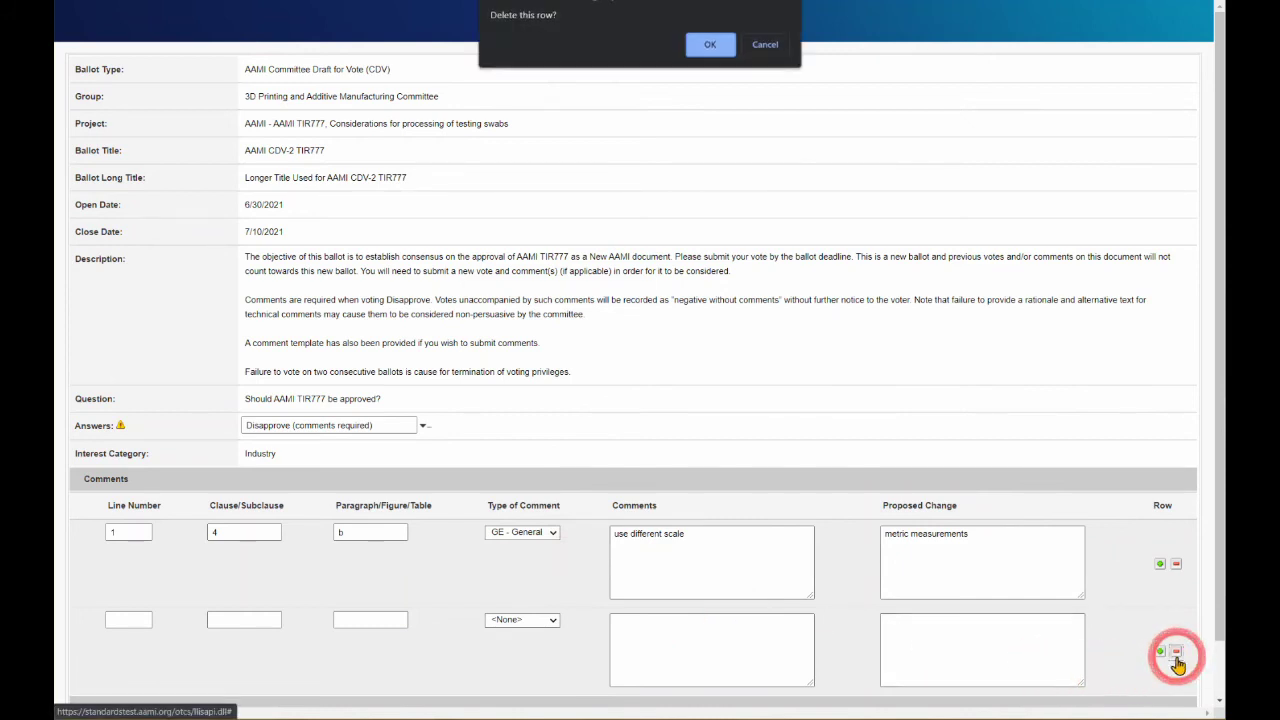
{"action": "left_click", "coordinate": [706, 45]}
{"action": "left_click", "coordinate": [111, 654]}
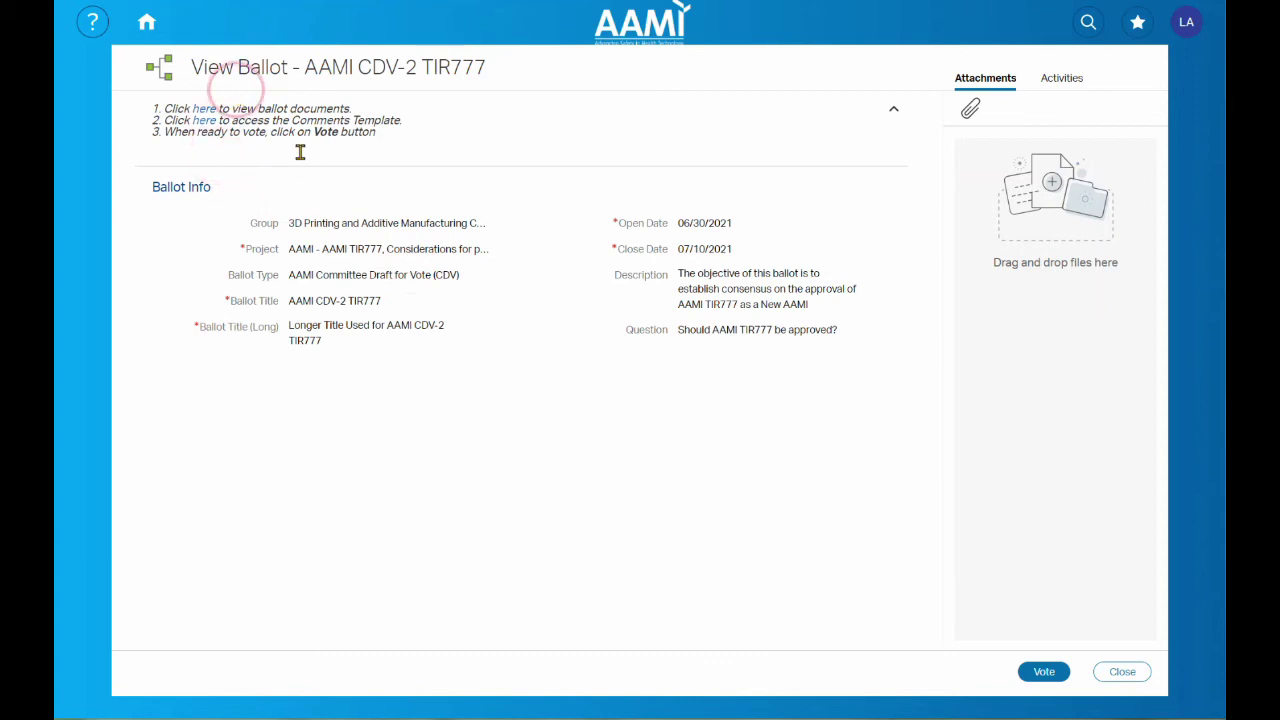
- Reopen the ballot's vote form and change the approval answer to Approve (comments optional)
{"action": "left_click", "coordinate": [1042, 673]}
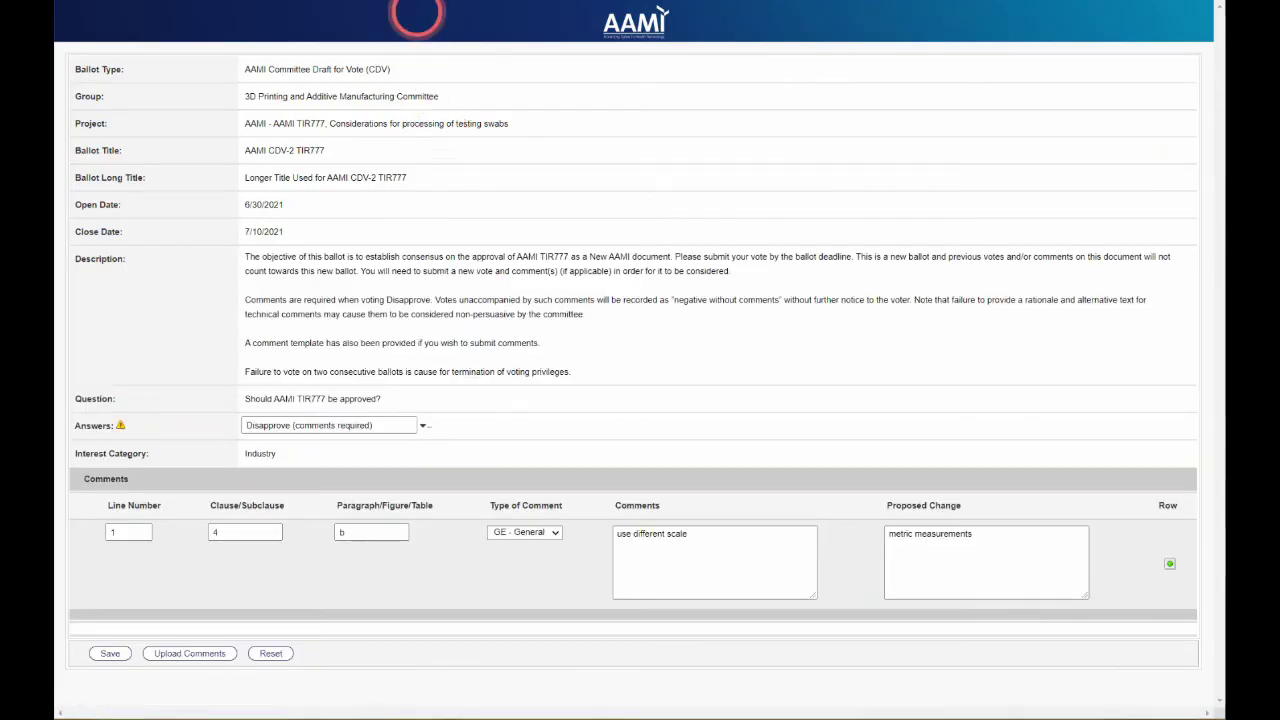
{"action": "left_click", "coordinate": [423, 425]}
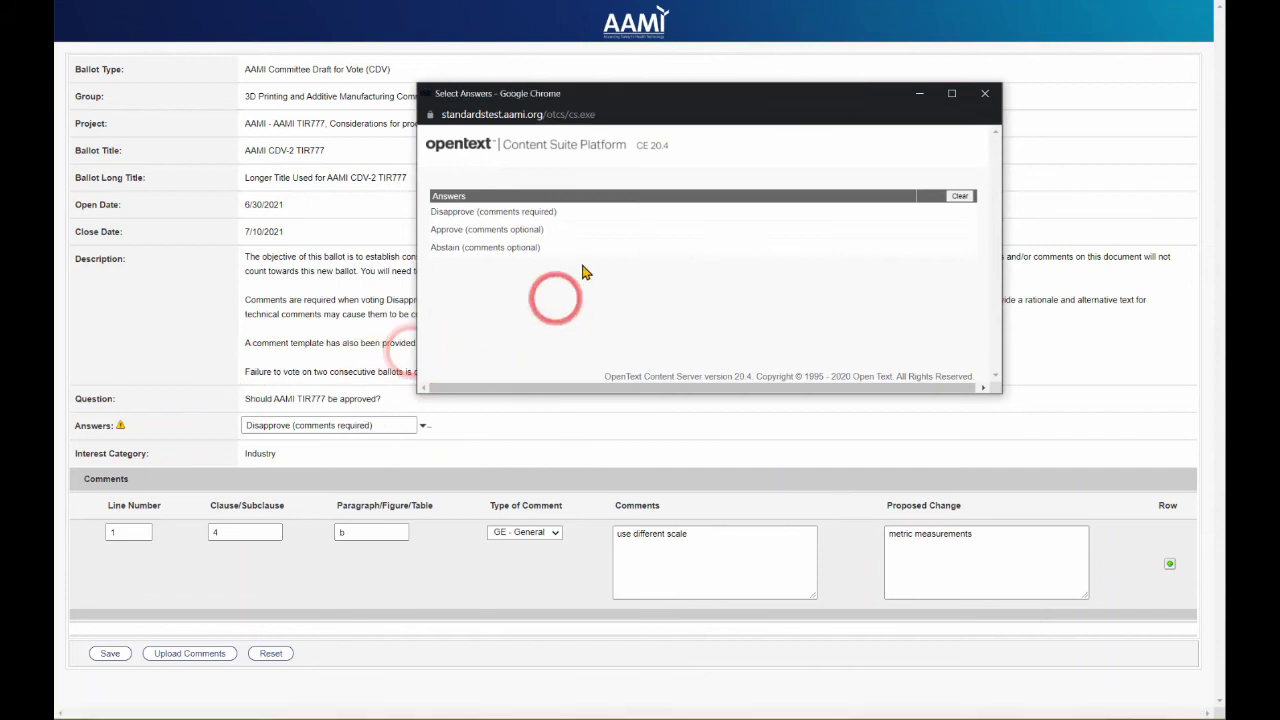
{"action": "left_click", "coordinate": [503, 231]}
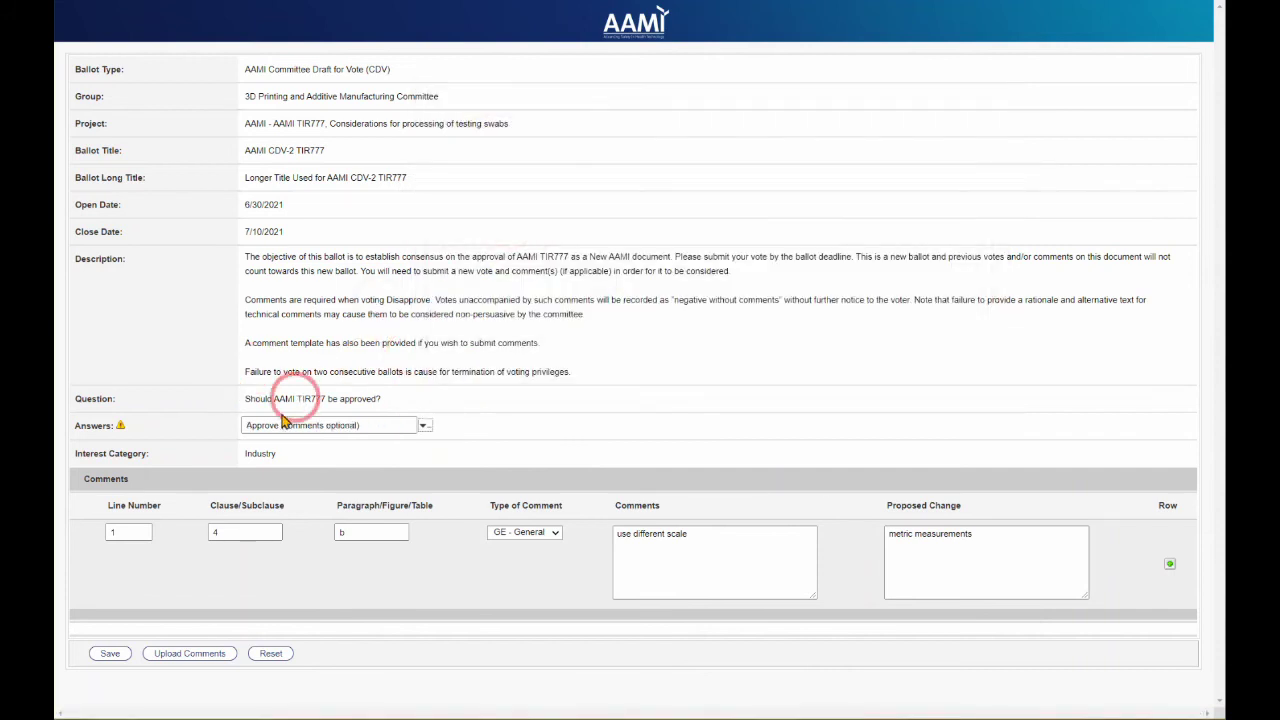
- Change the comment row's line number to b and its paragraph/figure/table to c
{"action": "left_click", "coordinate": [134, 530]}
{"action": "type", "text": "1"}
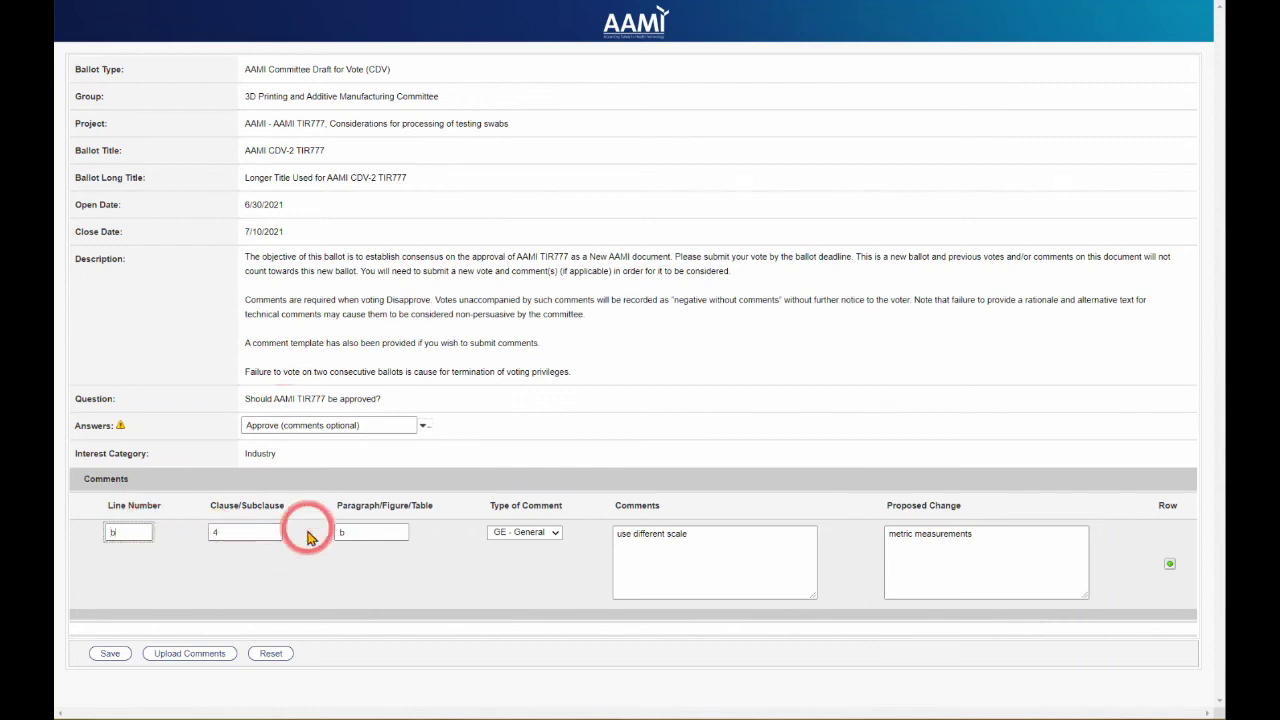
{"action": "left_click", "coordinate": [352, 536]}
{"action": "key", "text": "BackSpace"}
{"action": "type", "text": "c"}
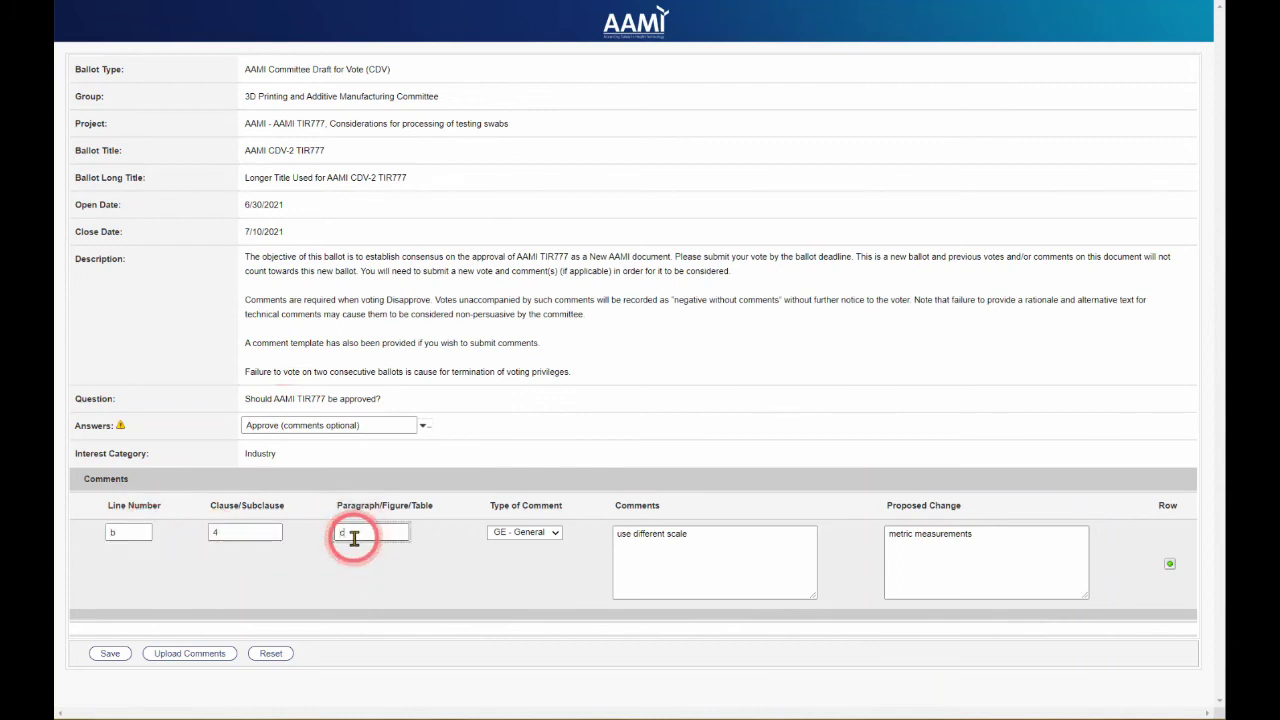
- Replace the row's comment text with "great comment" and clear its proposed change
{"action": "double_click", "coordinate": [676, 534]}
{"action": "left_click_drag", "start_coordinate": [621, 538], "coordinate": [586, 534]}
{"action": "type", "text": "great comment"}
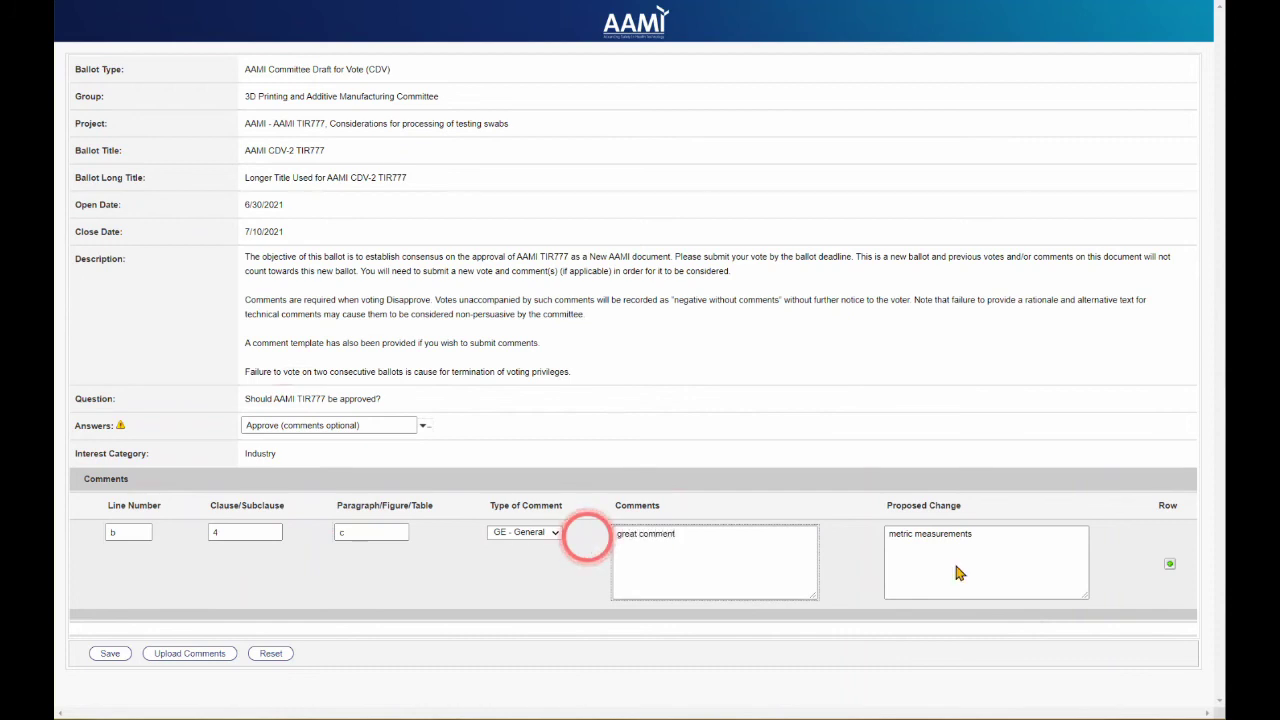
{"action": "left_click_drag", "start_coordinate": [1034, 541], "coordinate": [876, 536]}
{"action": "key", "text": "BackSpace"}
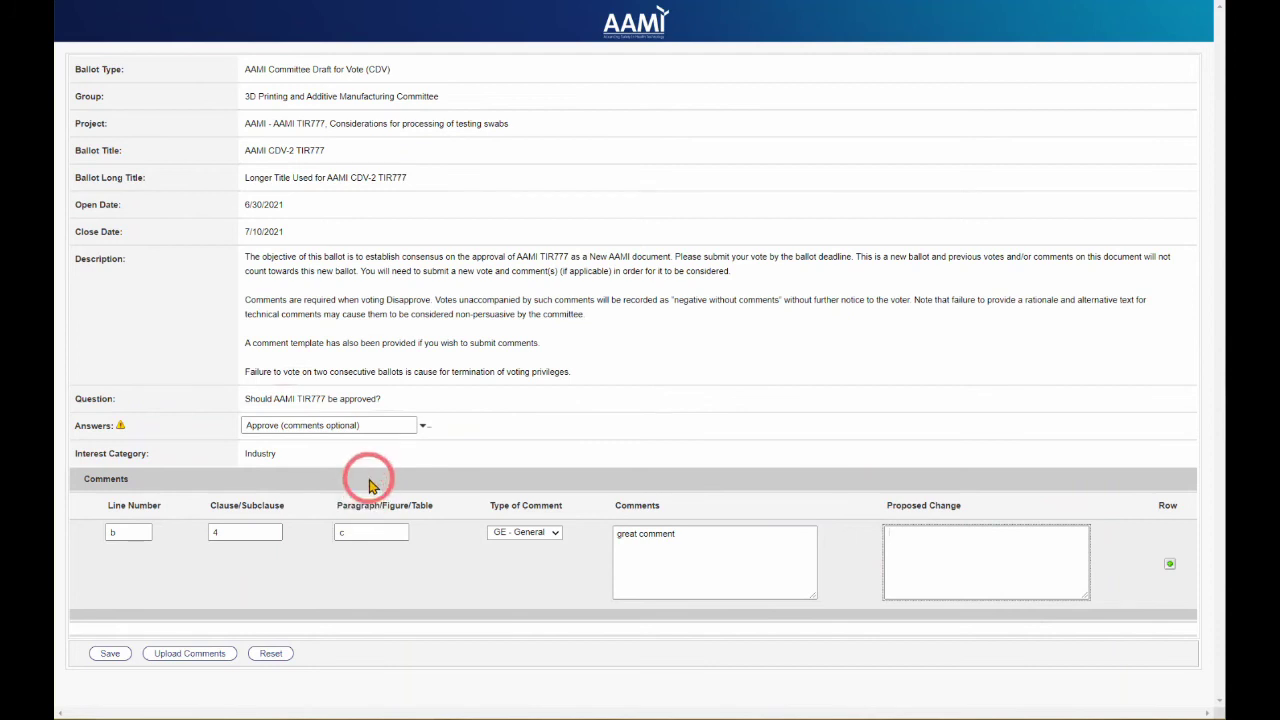
- Reset the vote form to its previously saved entries and save the vote
{"action": "left_click", "coordinate": [271, 653]}
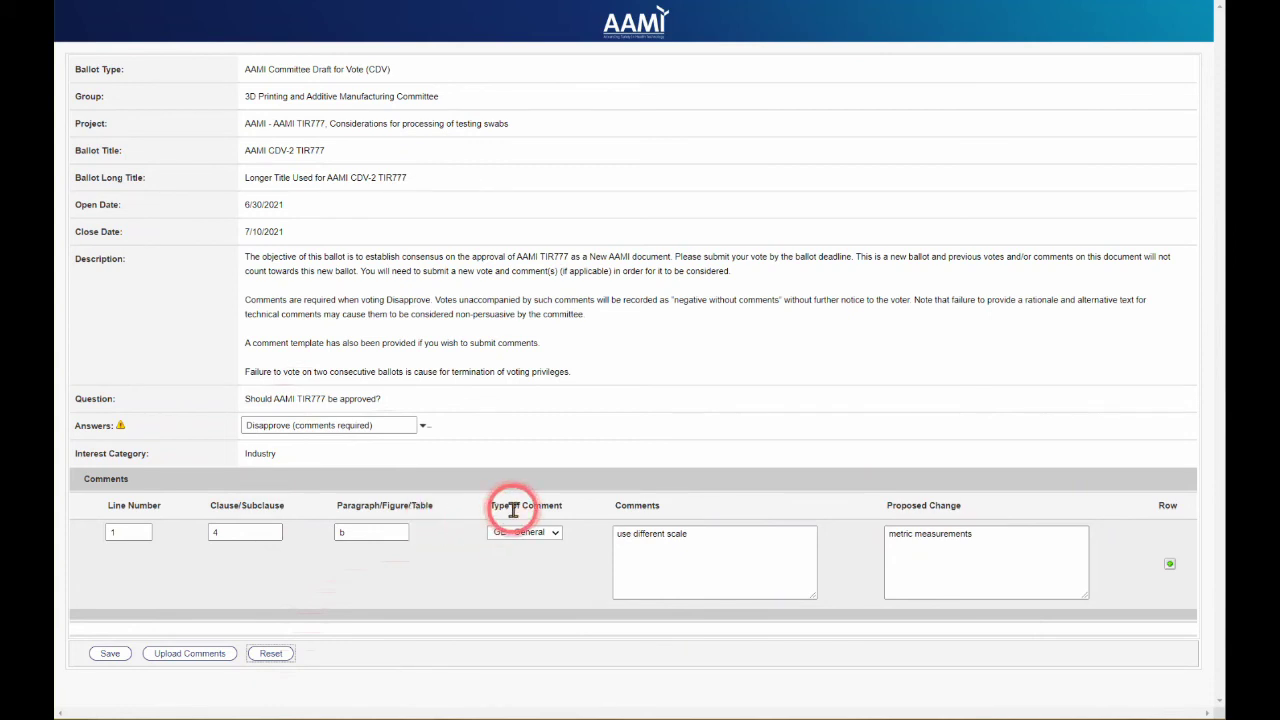
{"action": "left_click", "coordinate": [110, 653]}
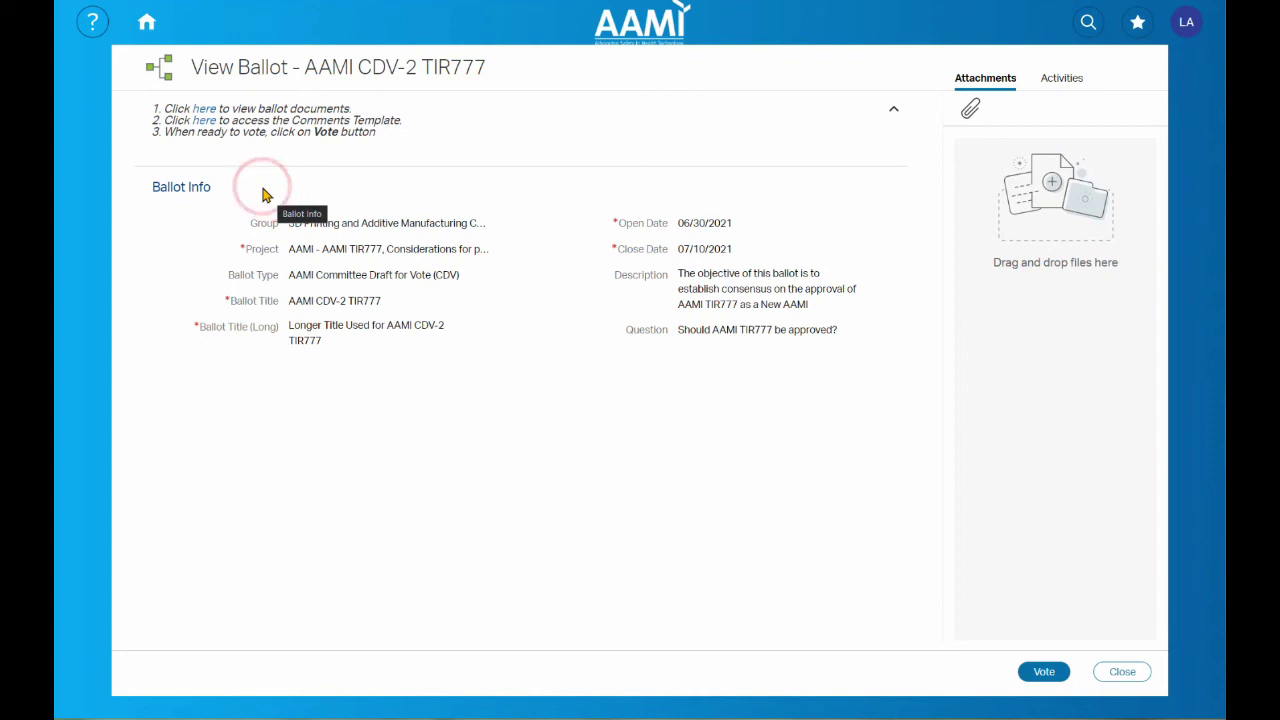
- Access the Comments Template from the ballot instructions and download Voters Comment Spreadsheet.xlsx
{"action": "left_click", "coordinate": [207, 126]}
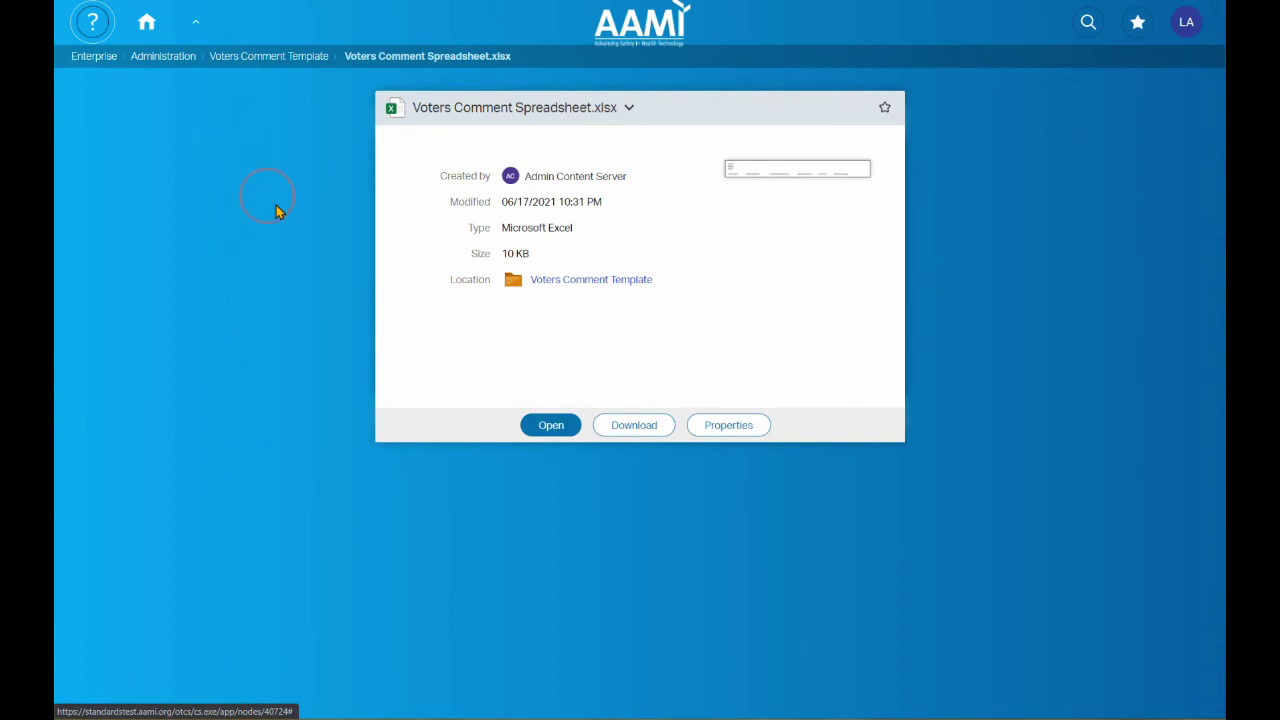
{"action": "left_click", "coordinate": [608, 428]}
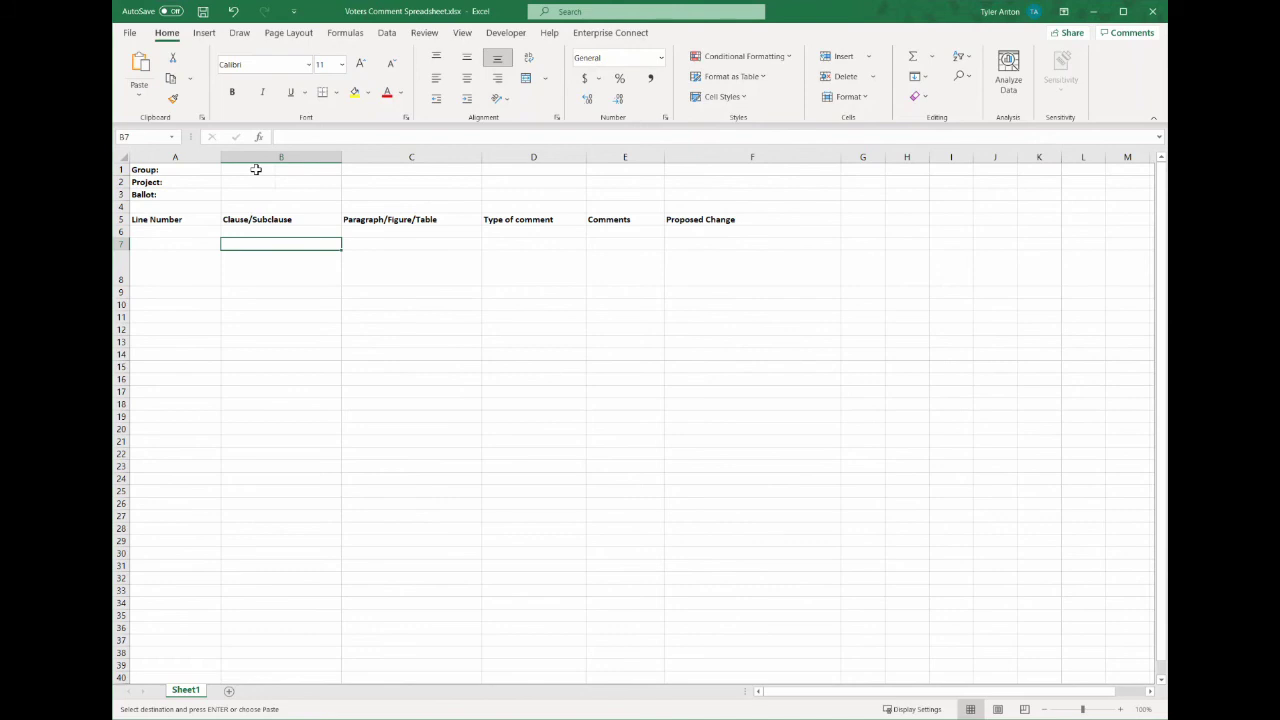
- In Excel, fill B1:B3 with "3D Printing and Additive Manufacturing Committee", "AAMI TIR777, Considerations for processing of testing swabs" and "AAMI CDV-2 TIR777"
{"action": "left_click", "coordinate": [265, 171]}
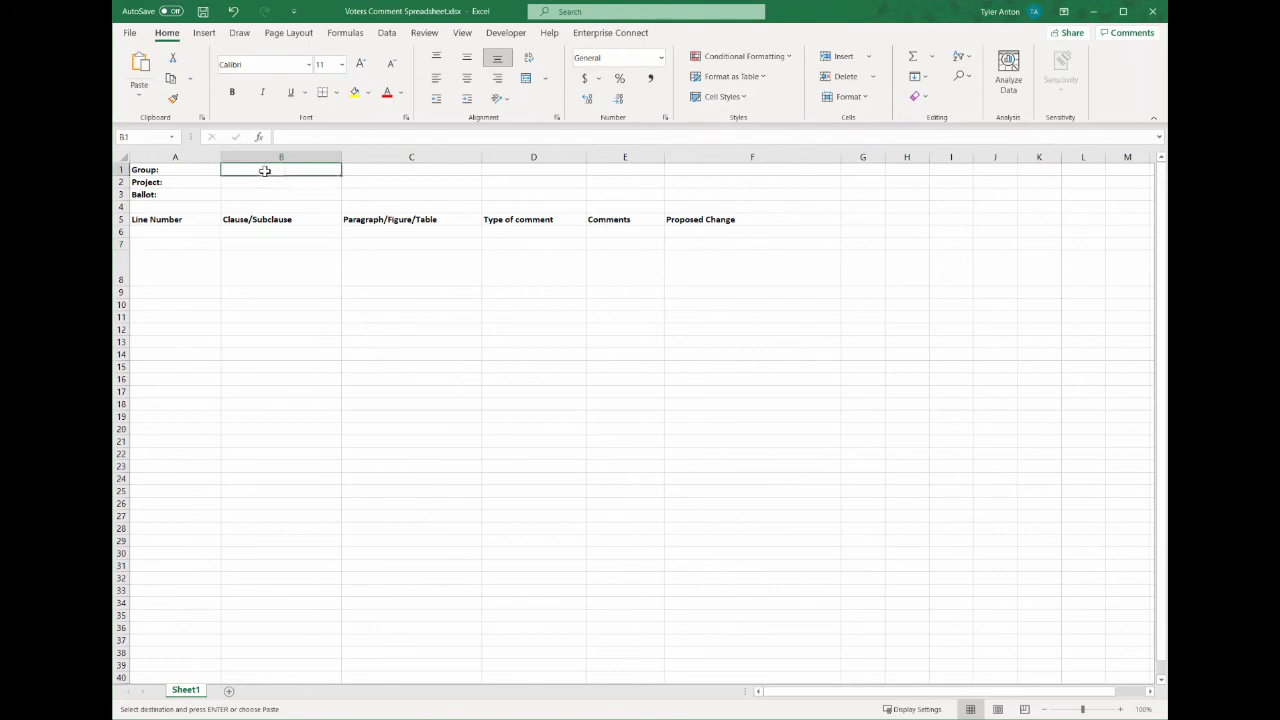
{"action": "type", "text": "3D Printing and Additive Manufacturing Committee AAMI TIR777, Considerations for processing of testing swabs AAMI CDV-2 TIR777"}
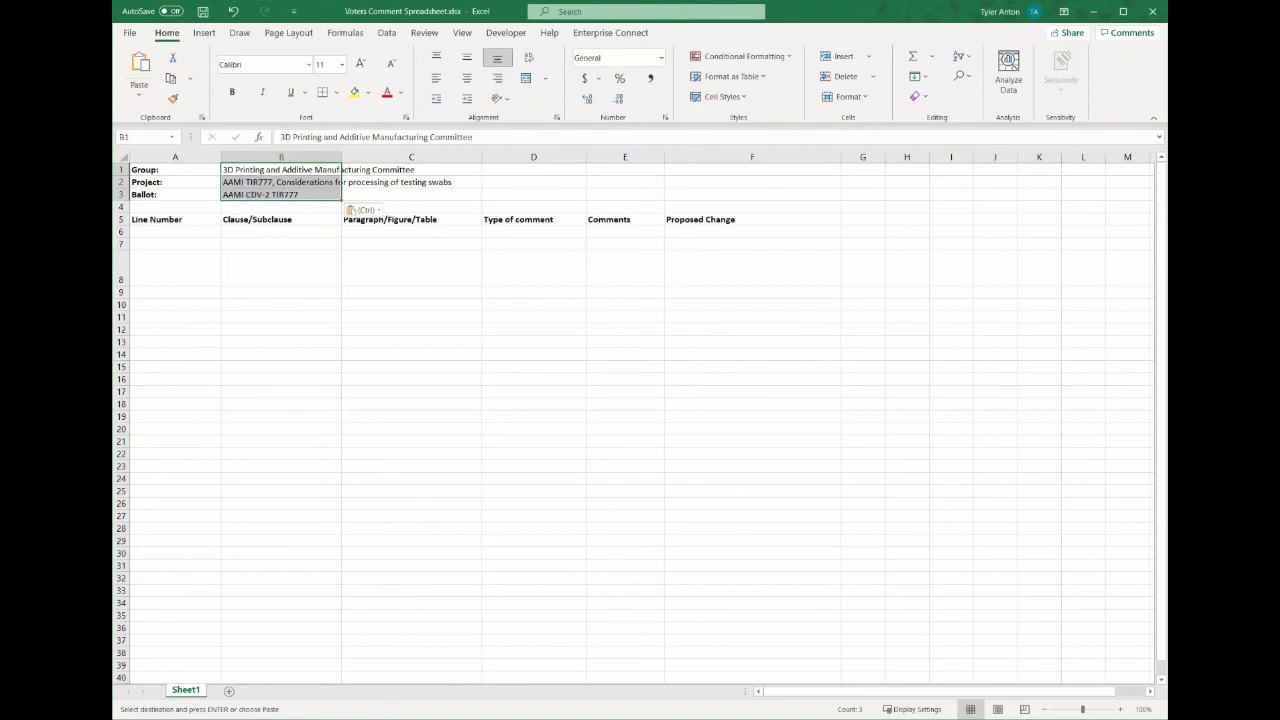
- Paste the three prepared comment rows for lines 21, 22 and 12 starting at A6, and save the workbook
{"action": "key", "text": "alt+Tab"}
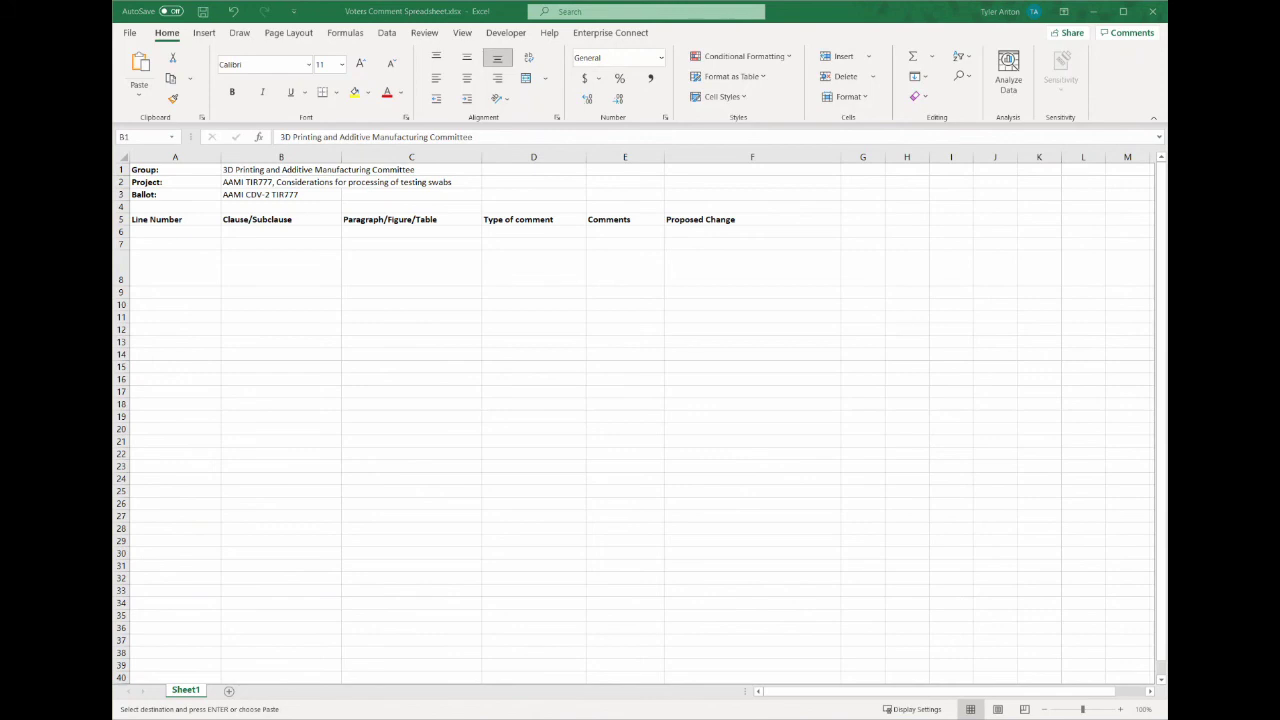
{"action": "key", "text": "alt+Tab"}
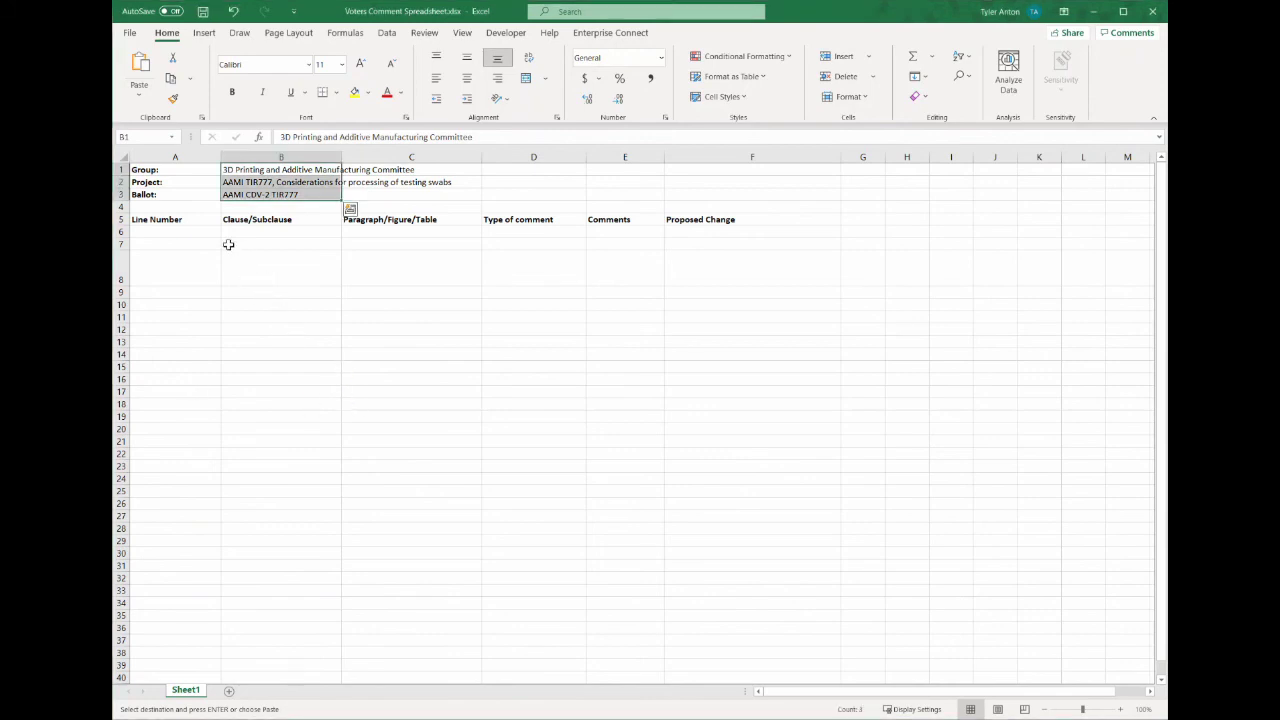
{"action": "left_click", "coordinate": [194, 231]}
{"action": "key", "text": "ctrl+v"}
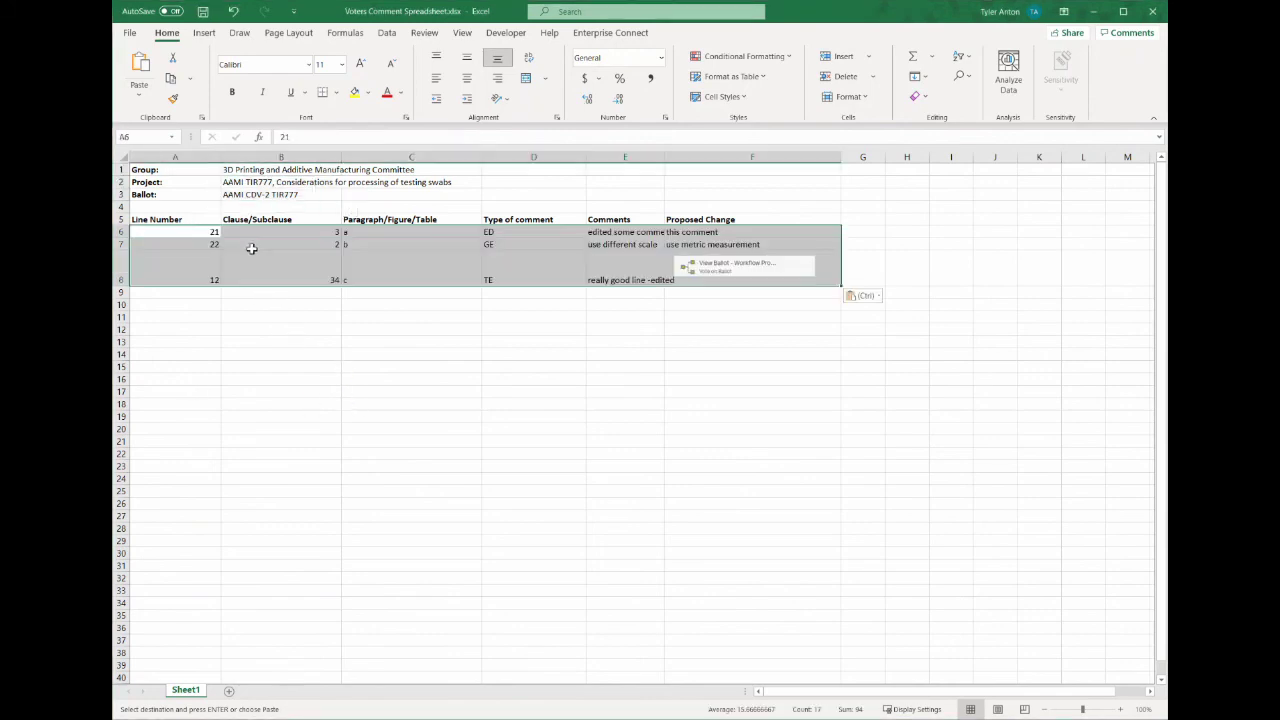
{"action": "left_click", "coordinate": [487, 377]}
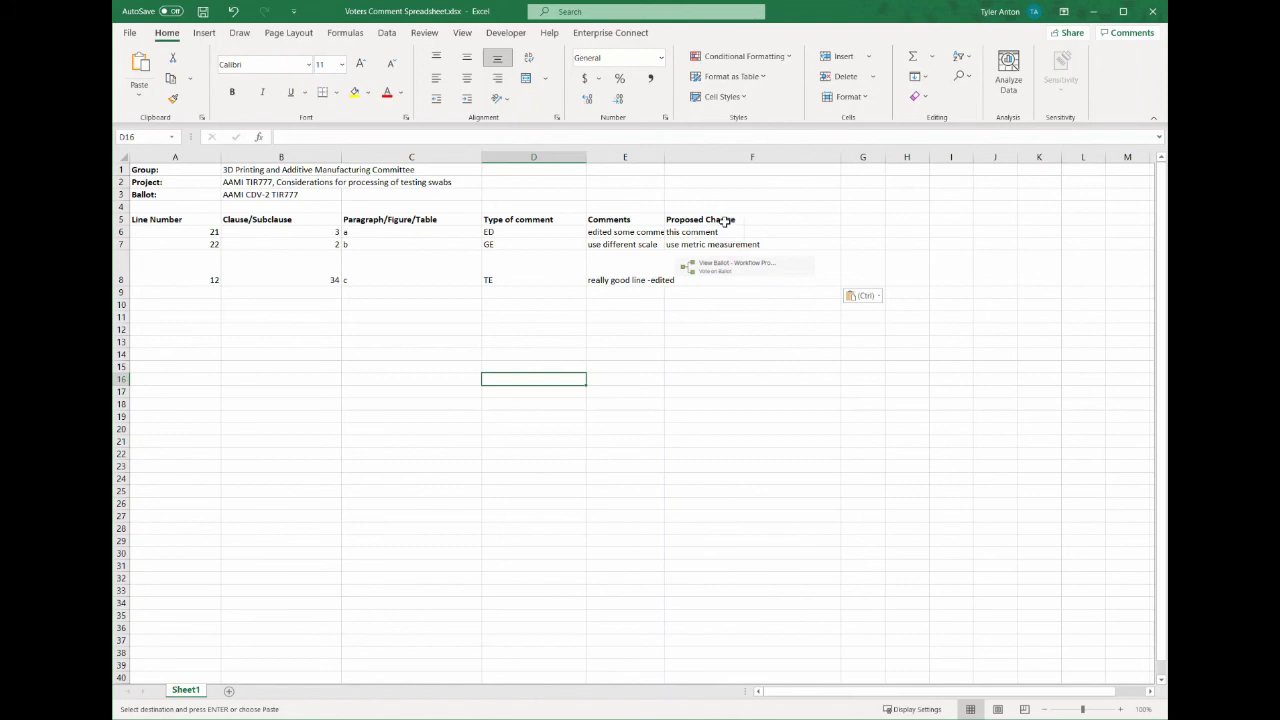
{"action": "left_click", "coordinate": [203, 12]}
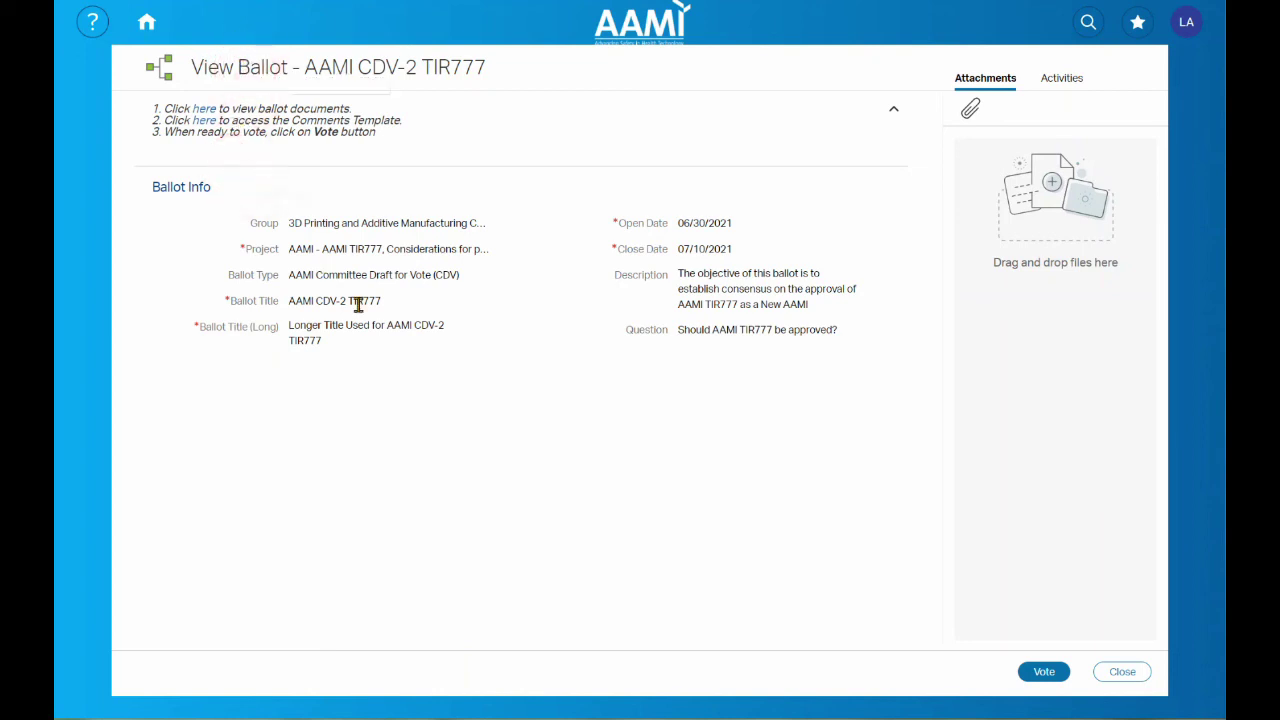
- Back in the AAMI portal, start voting with the answer Disapprove (comments required) and choose to upload comments
{"action": "left_click", "coordinate": [1046, 676]}
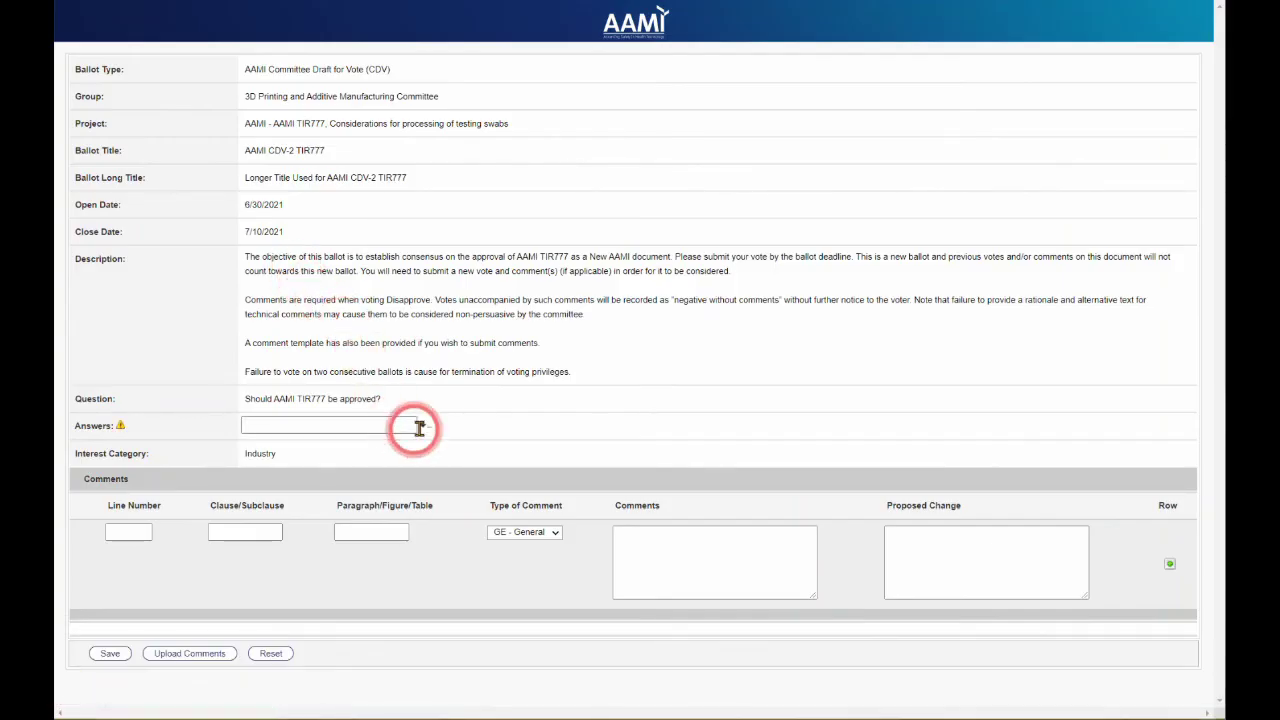
{"action": "left_click", "coordinate": [300, 425]}
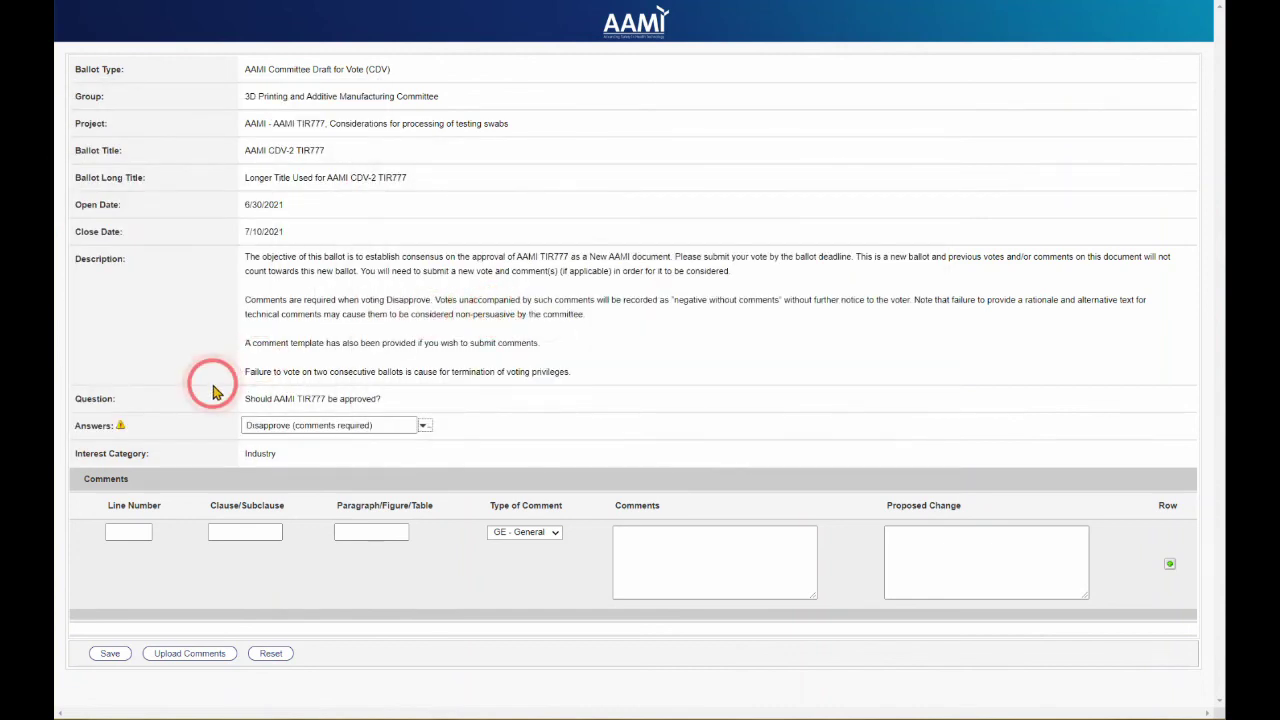
{"action": "left_click", "coordinate": [204, 658]}
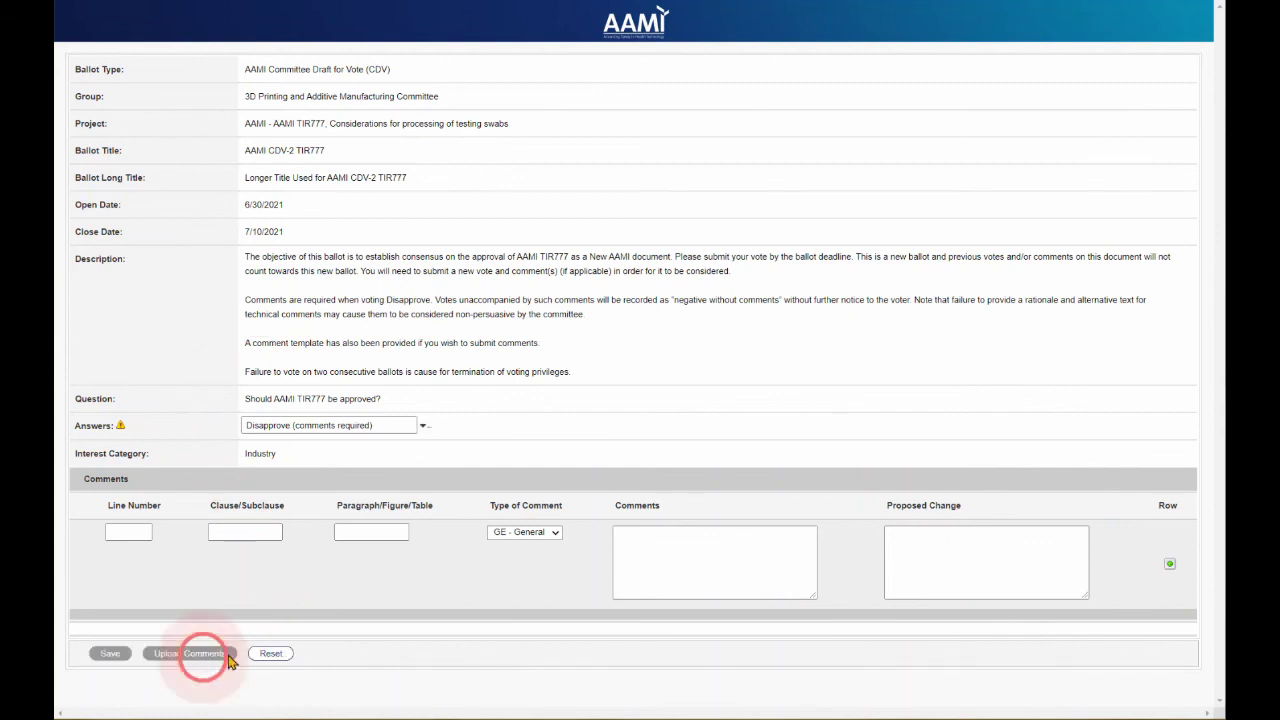
{"action": "left_click", "coordinate": [284, 430]}
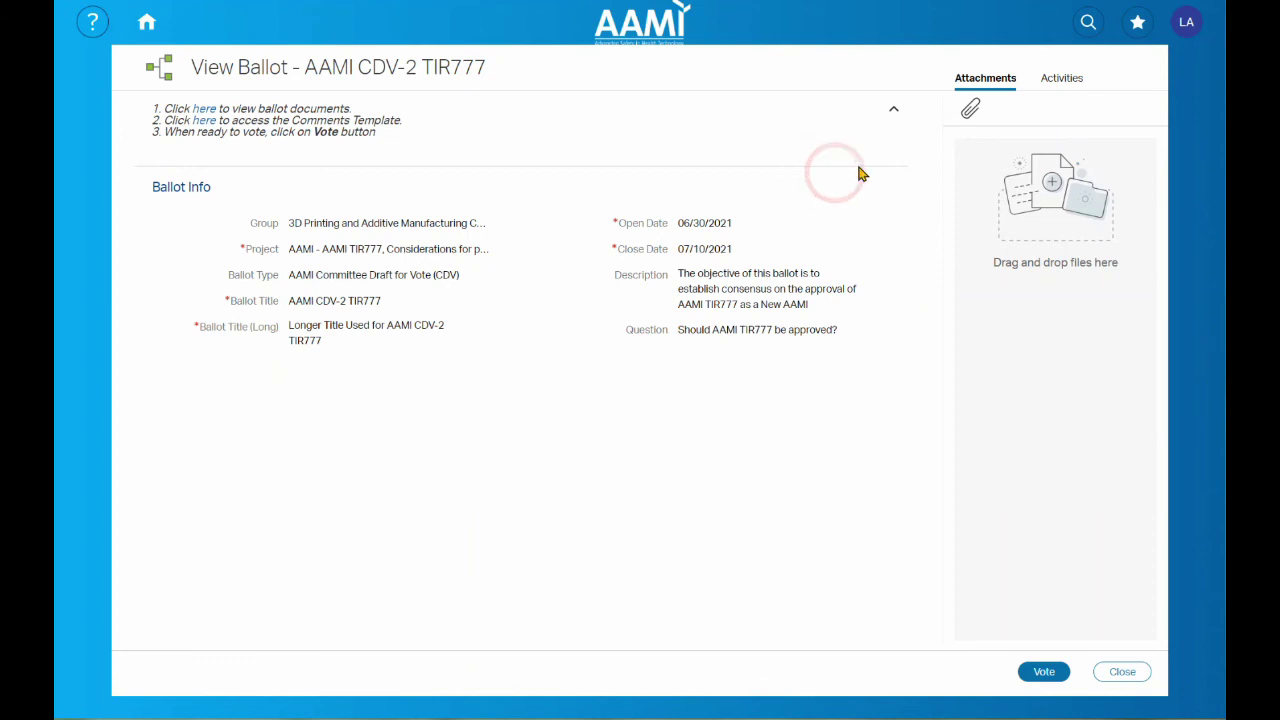
- Attach Voters Comment Spreadsheet.xlsx from the computer's Downloads folder to the View Ballot assignment
{"action": "left_click", "coordinate": [971, 111]}
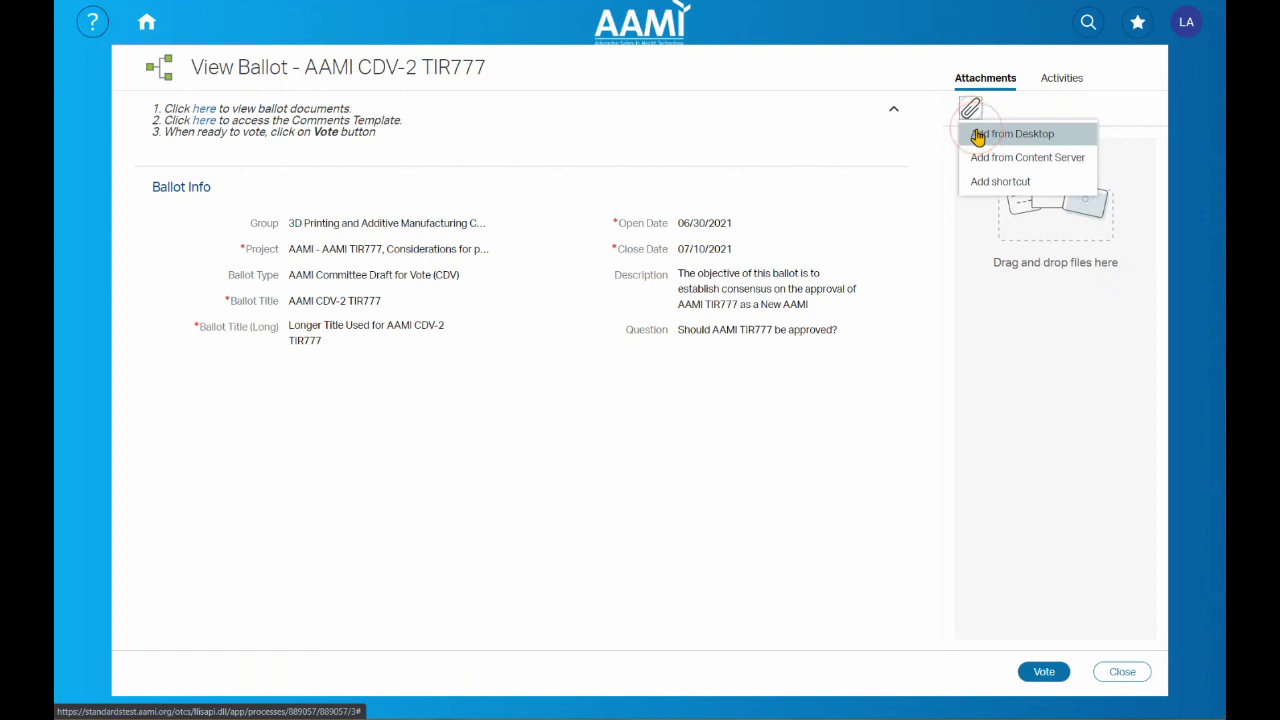
{"action": "left_click", "coordinate": [978, 137]}
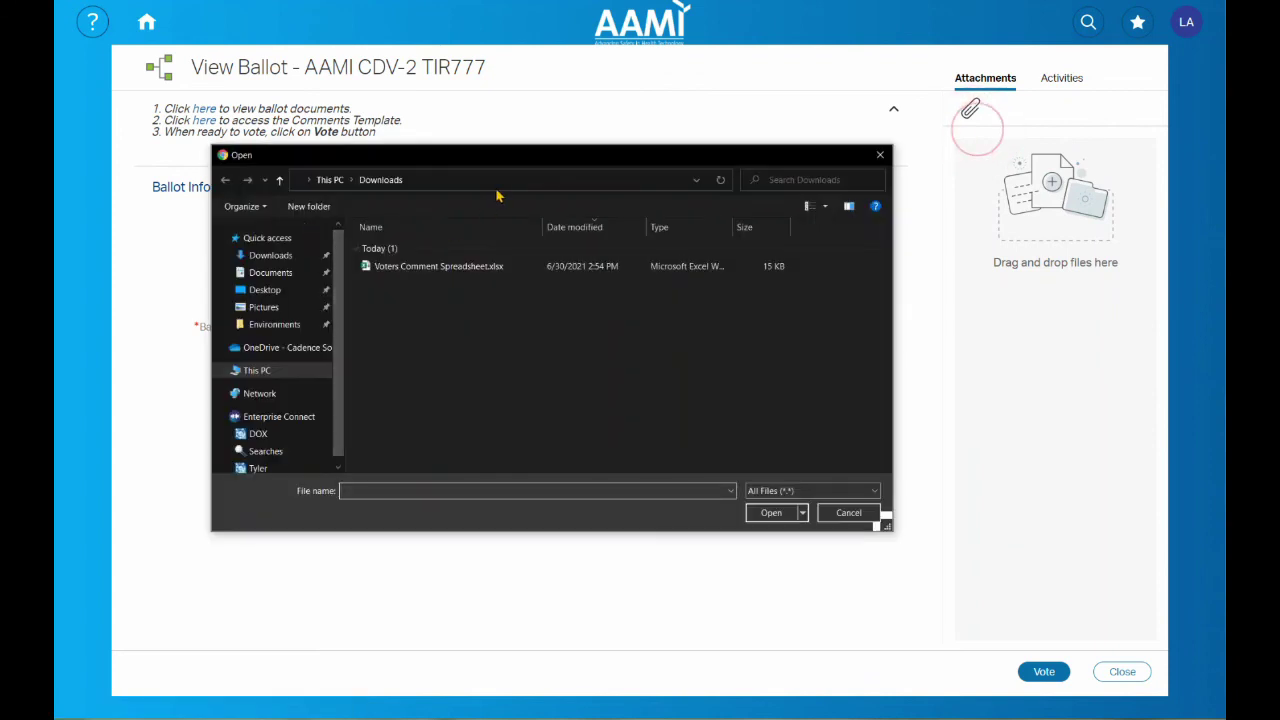
{"action": "double_click", "coordinate": [432, 268]}
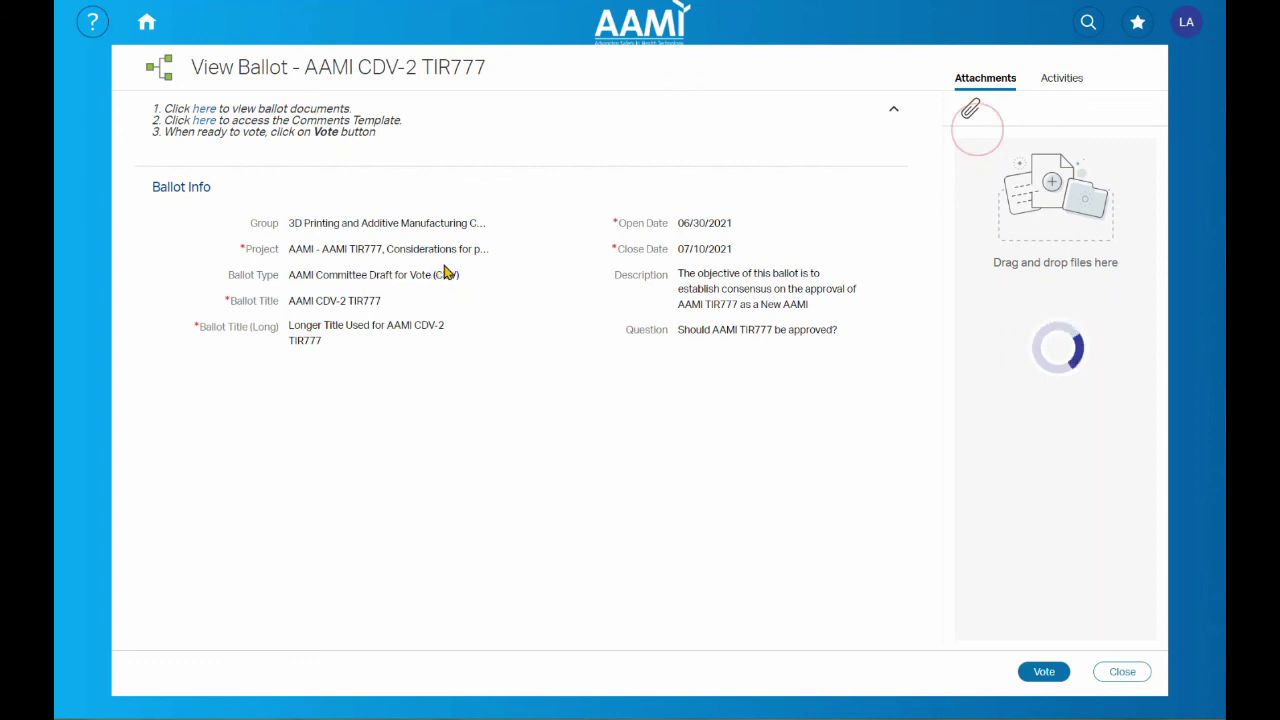
{"action": "left_click", "coordinate": [892, 266]}
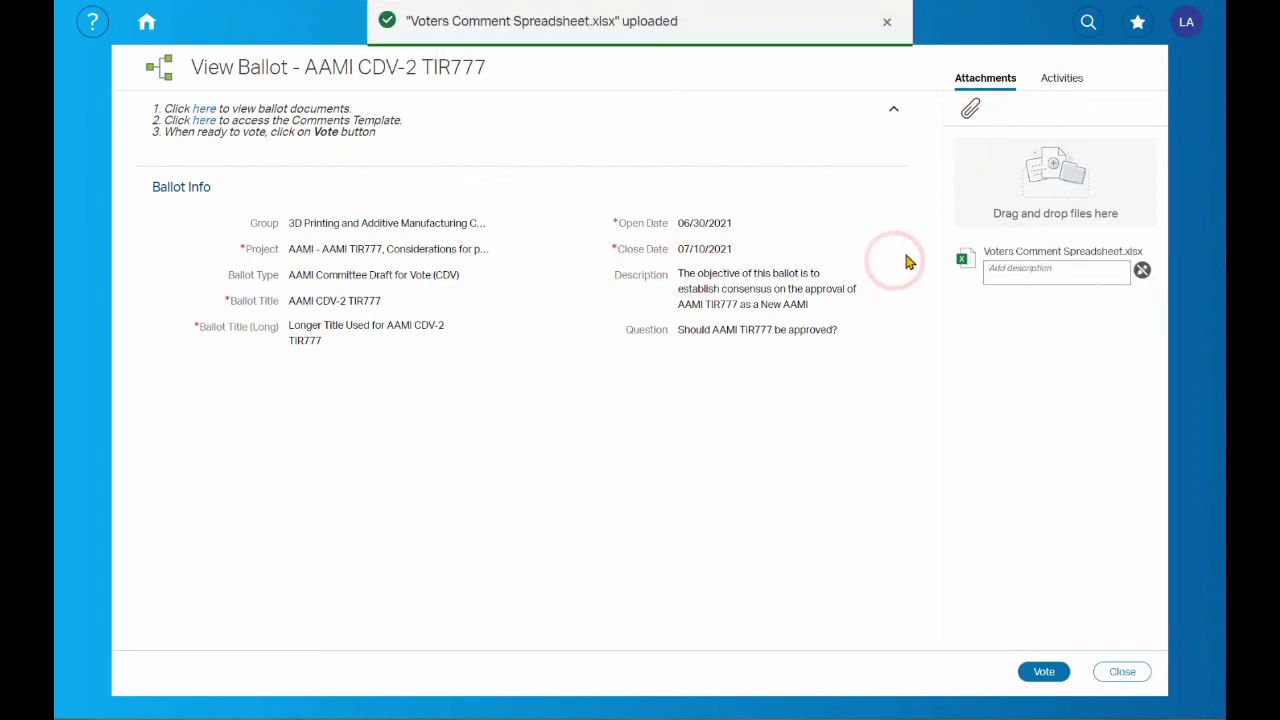
{"action": "left_click", "coordinate": [964, 250]}
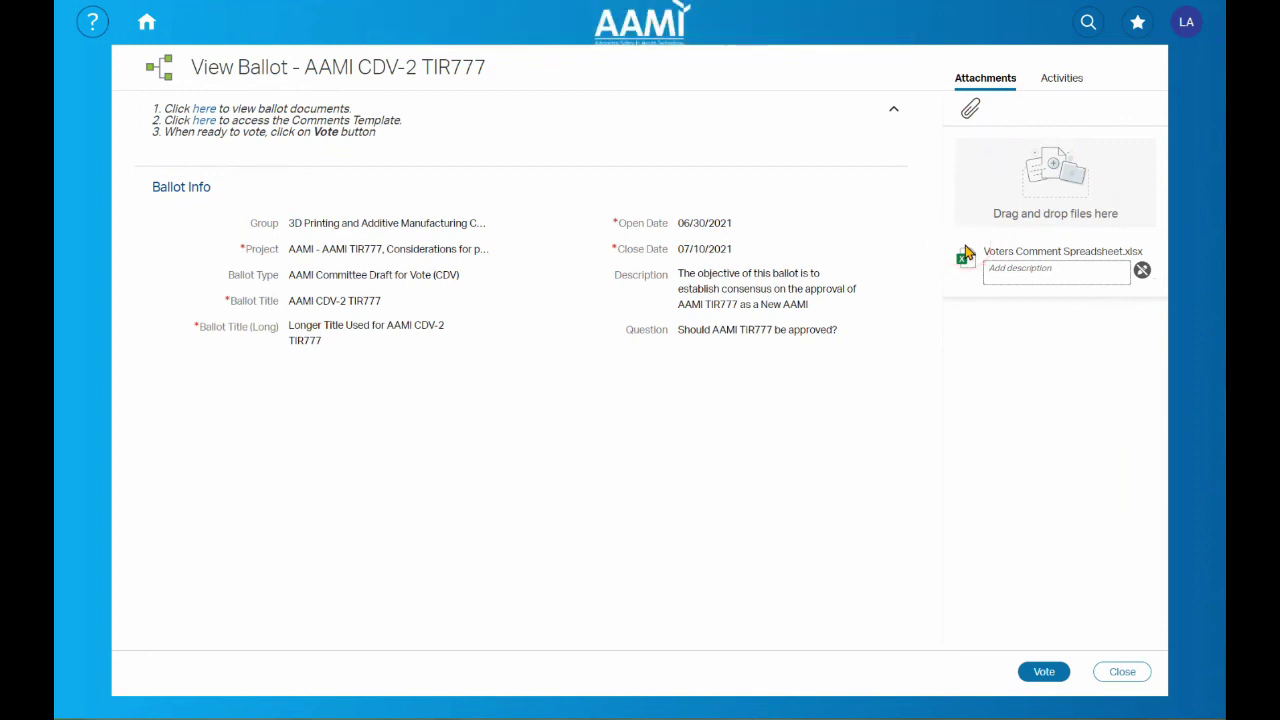
{"action": "left_click", "coordinate": [329, 232]}
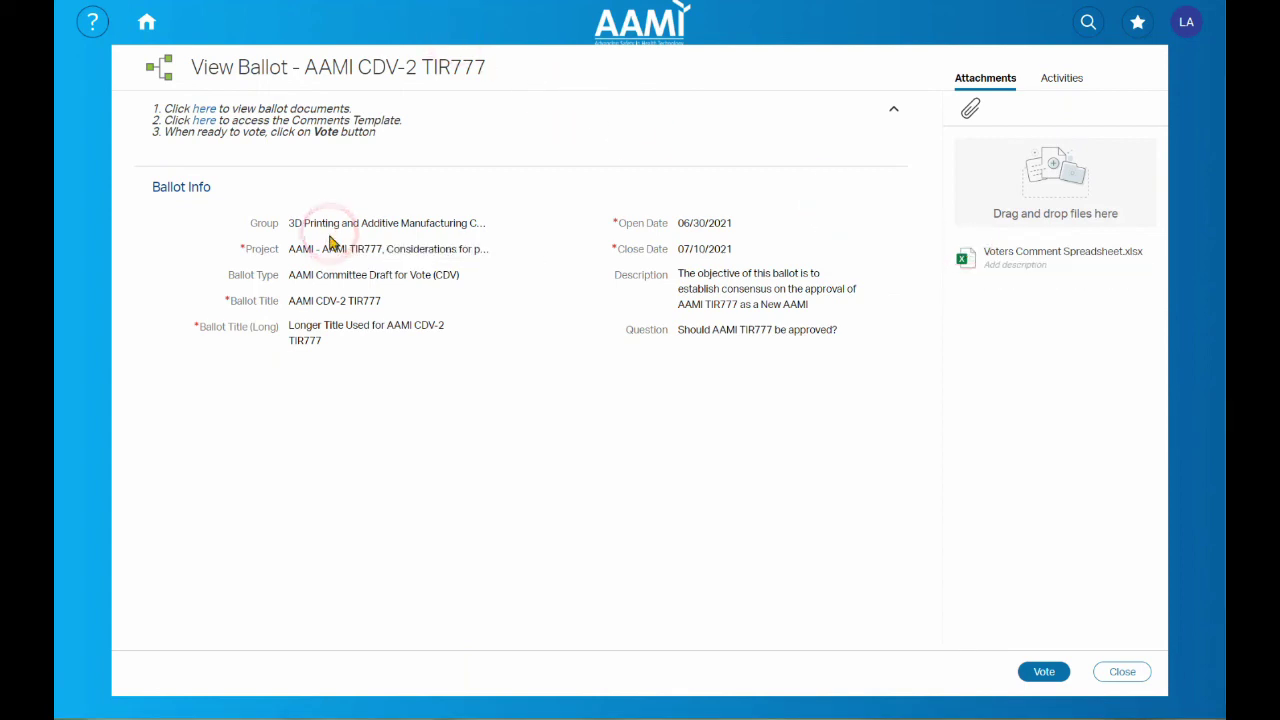
- Reopen the vote form with the uploaded spreadsheet comments and save the vote
{"action": "left_click", "coordinate": [204, 108]}
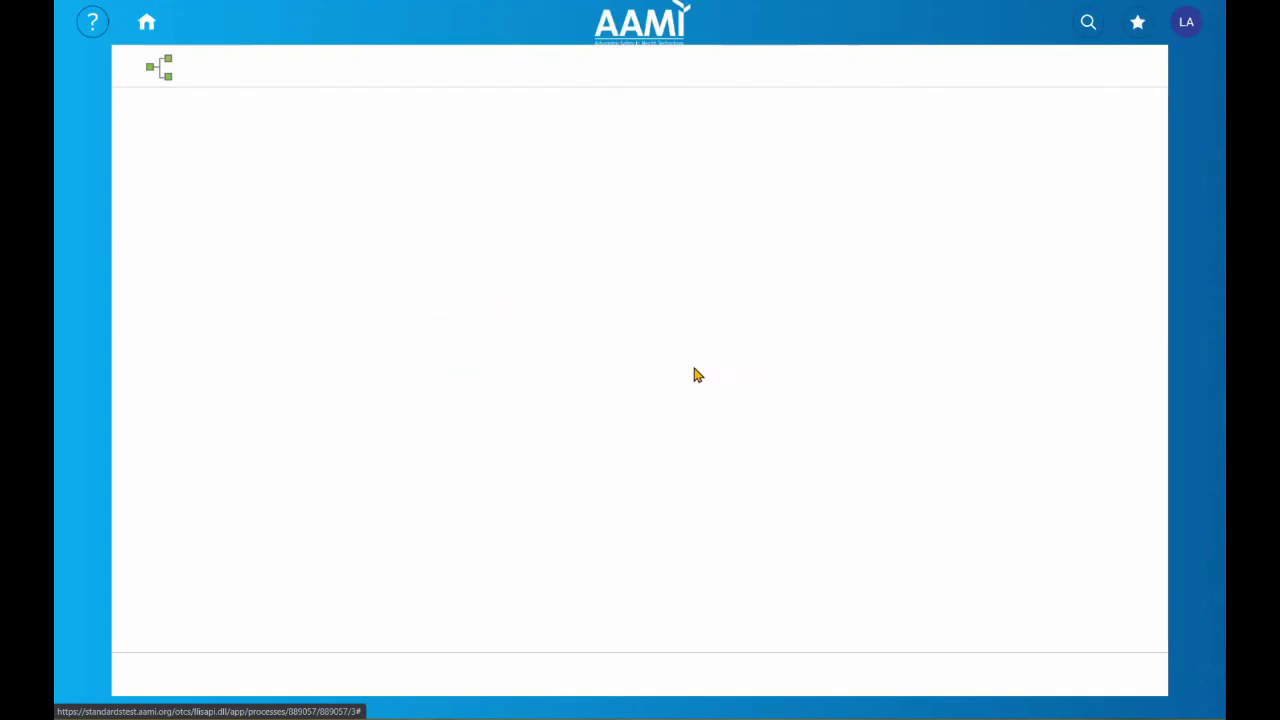
{"action": "left_click", "coordinate": [1042, 267]}
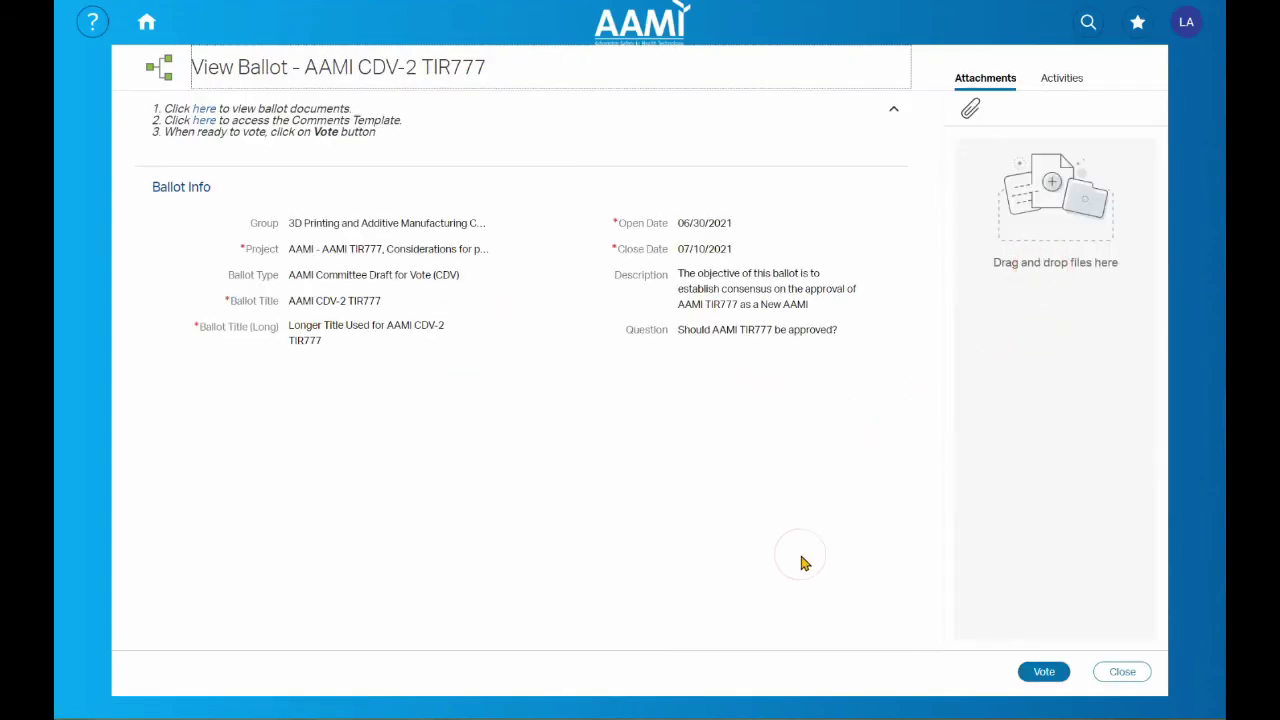
{"action": "left_click", "coordinate": [1044, 675]}
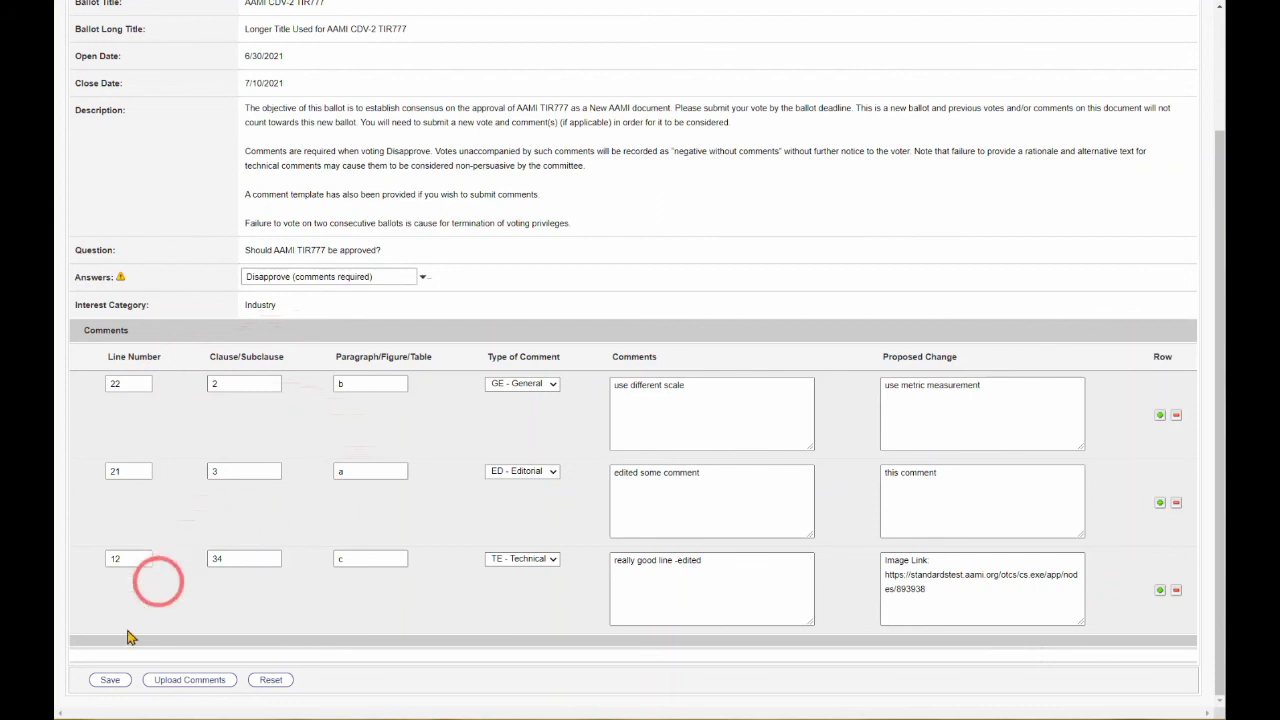
{"action": "left_click", "coordinate": [110, 680]}
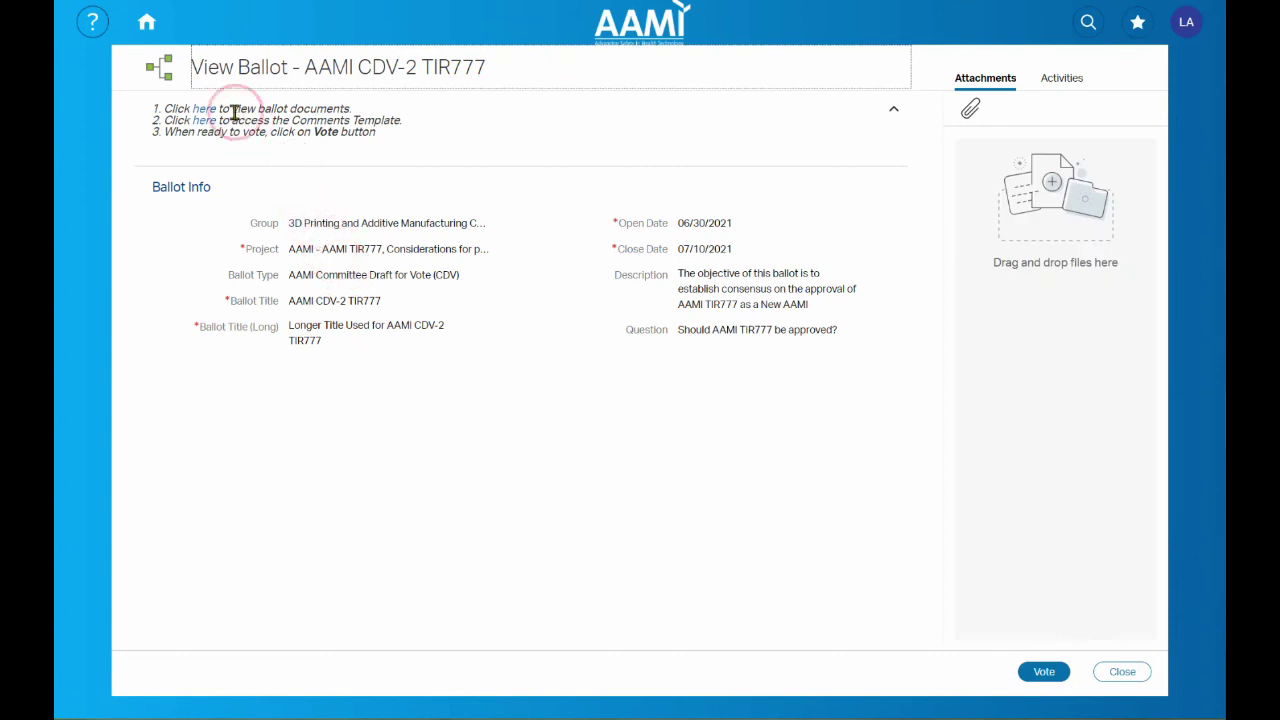
- Open the AAMI CDV-2 TIR777 ballot documents and the voter's own subfolder to view the vote spreadsheet and picture file
{"action": "left_click", "coordinate": [206, 120]}
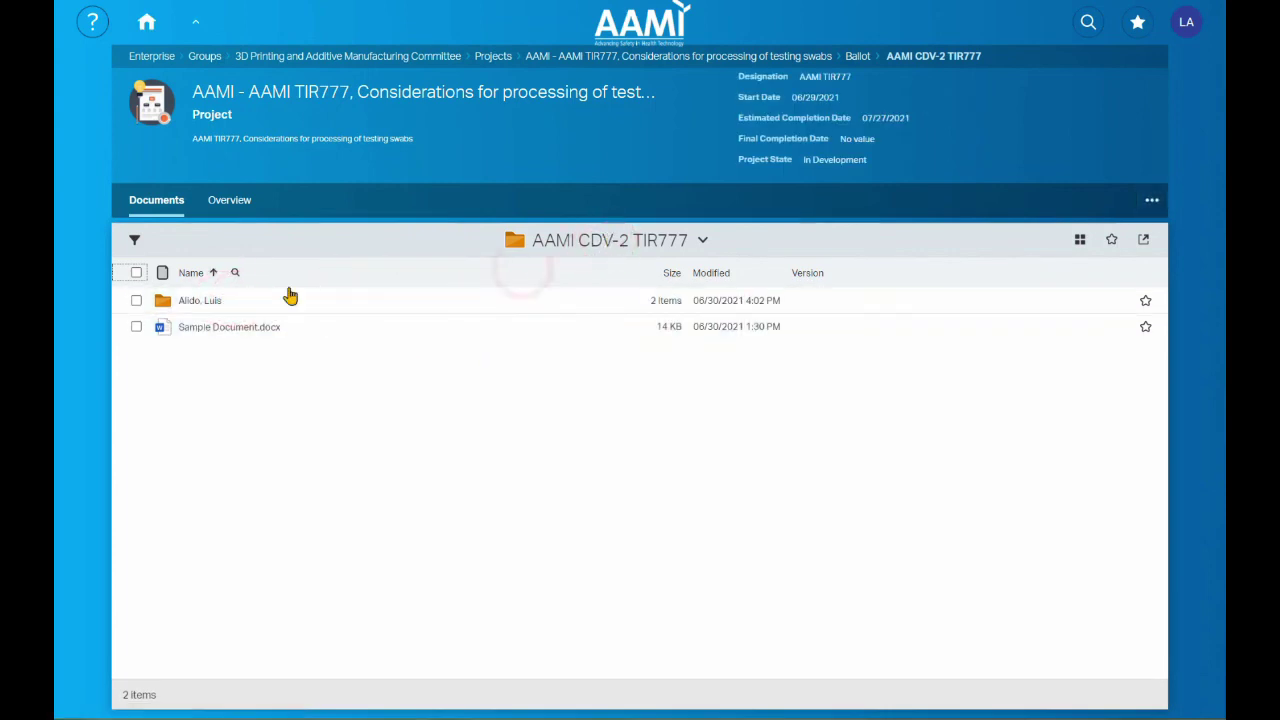
{"action": "left_click", "coordinate": [187, 301]}
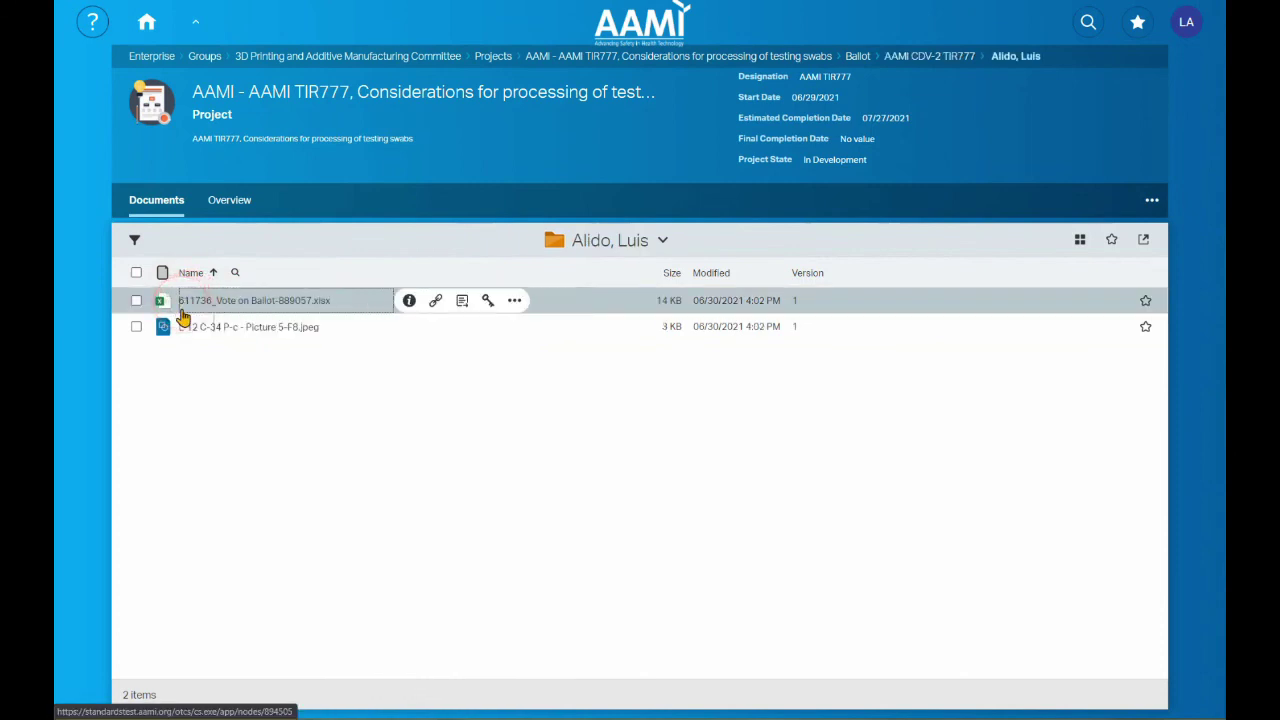
{"action": "left_click", "coordinate": [190, 334]}
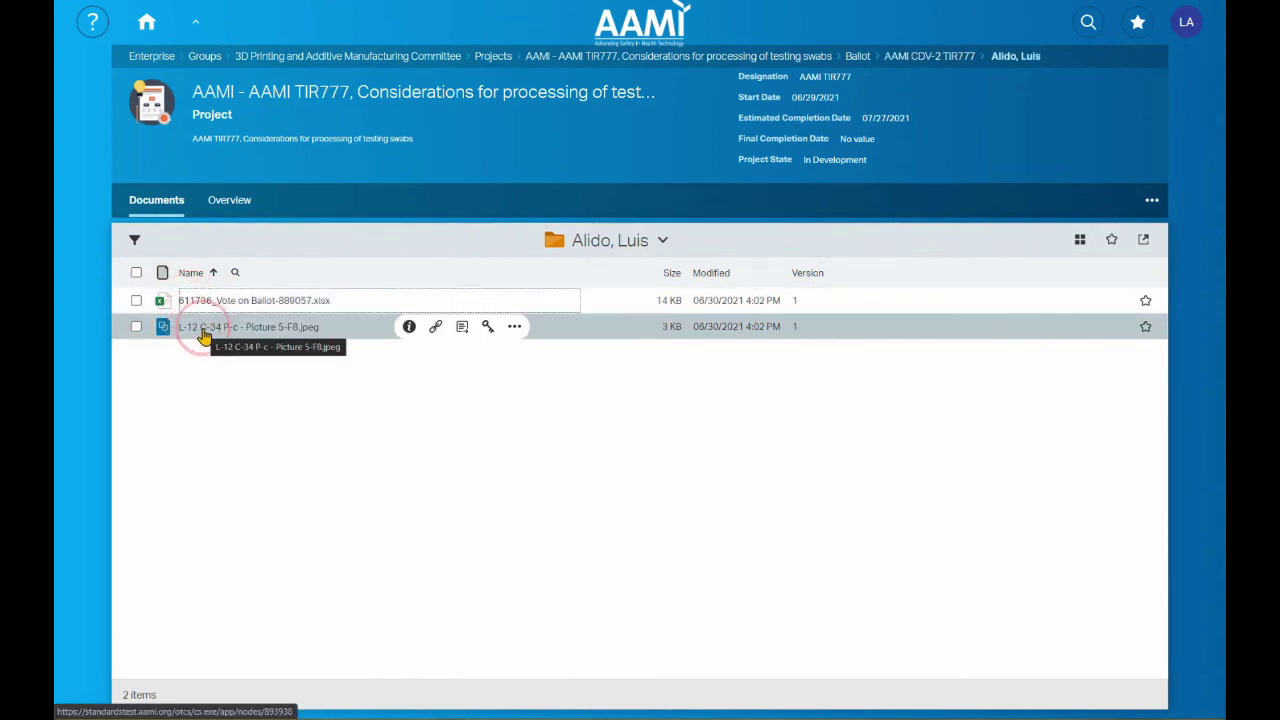